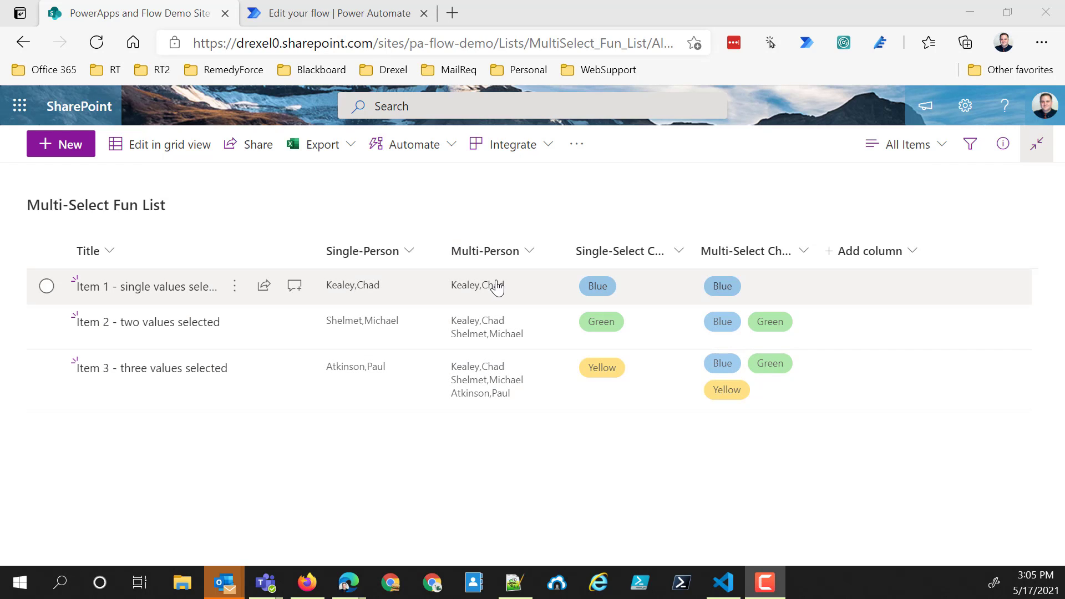
# - Run the flow "DEMO: Working with multi-select SP columns" on the list item "Item 1 - single values selected"
pyautogui.moveTo(500, 289)
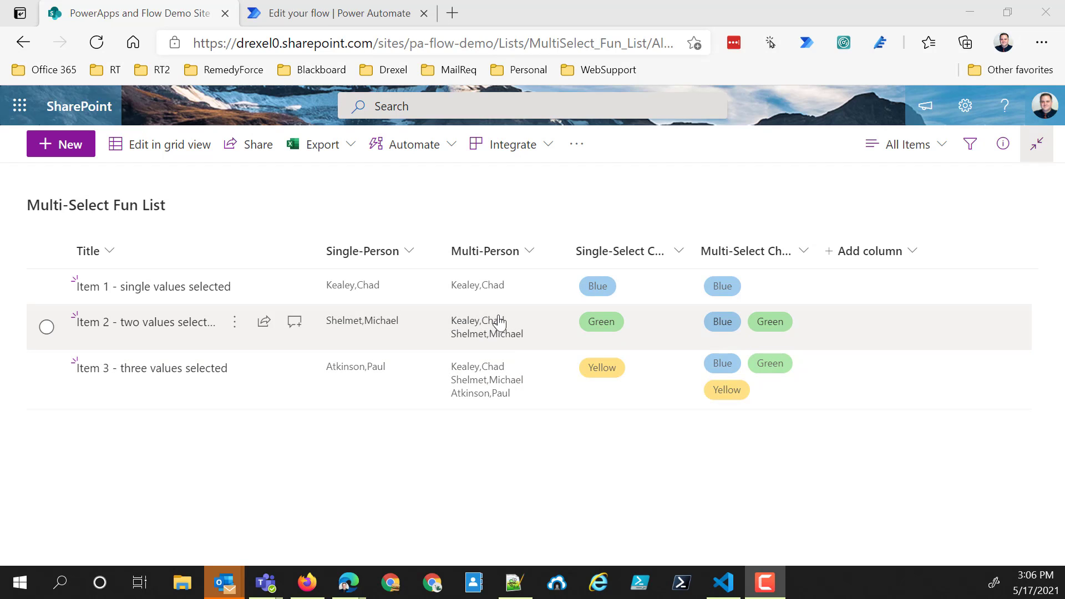
pyautogui.click(47, 285)
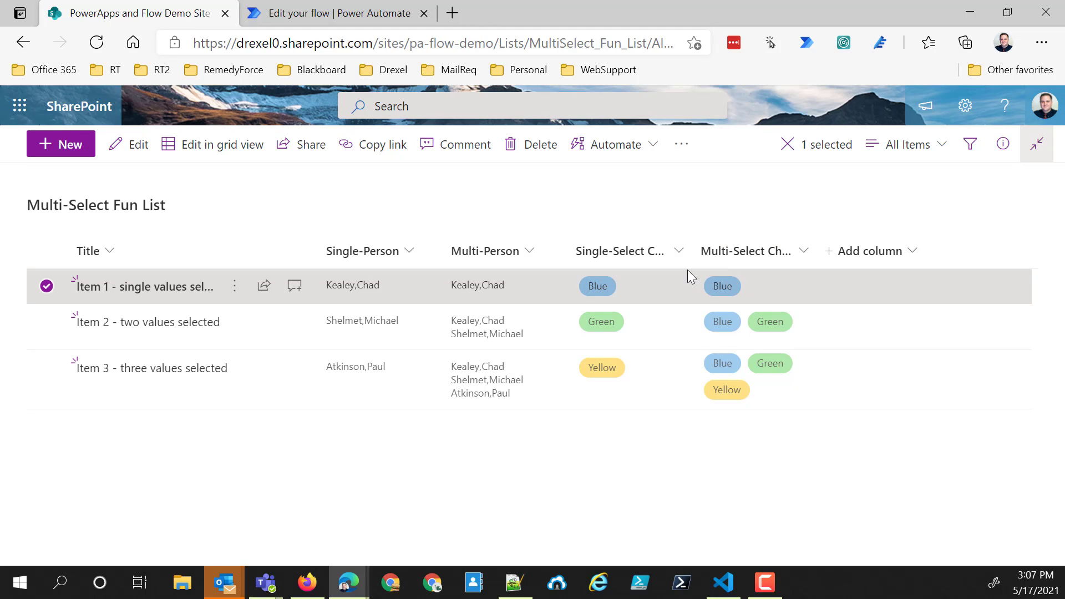
pyautogui.click(614, 149)
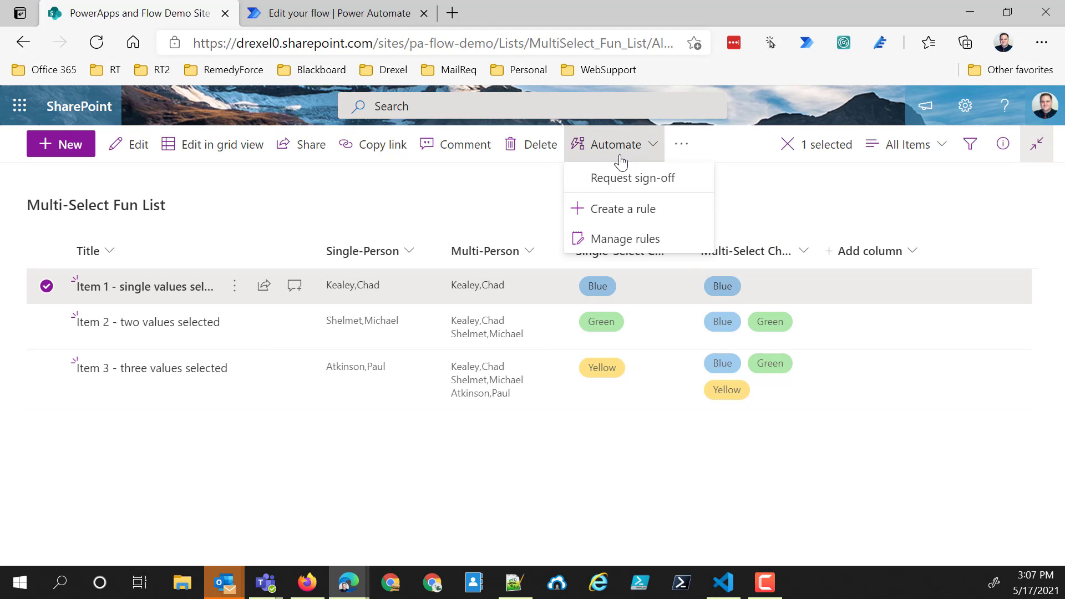
pyautogui.click(615, 150)
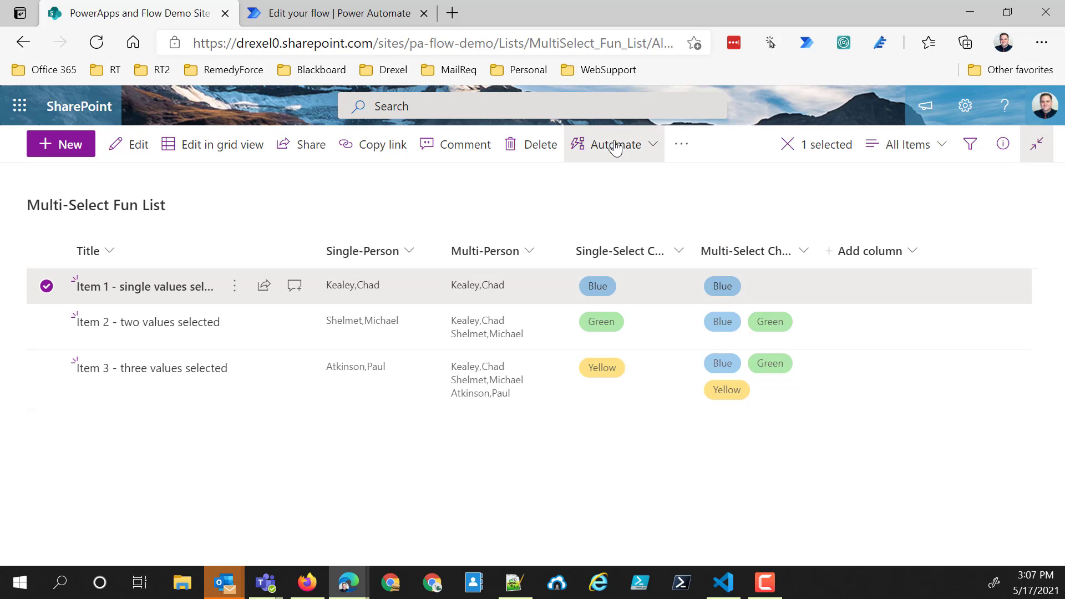
pyautogui.click(615, 148)
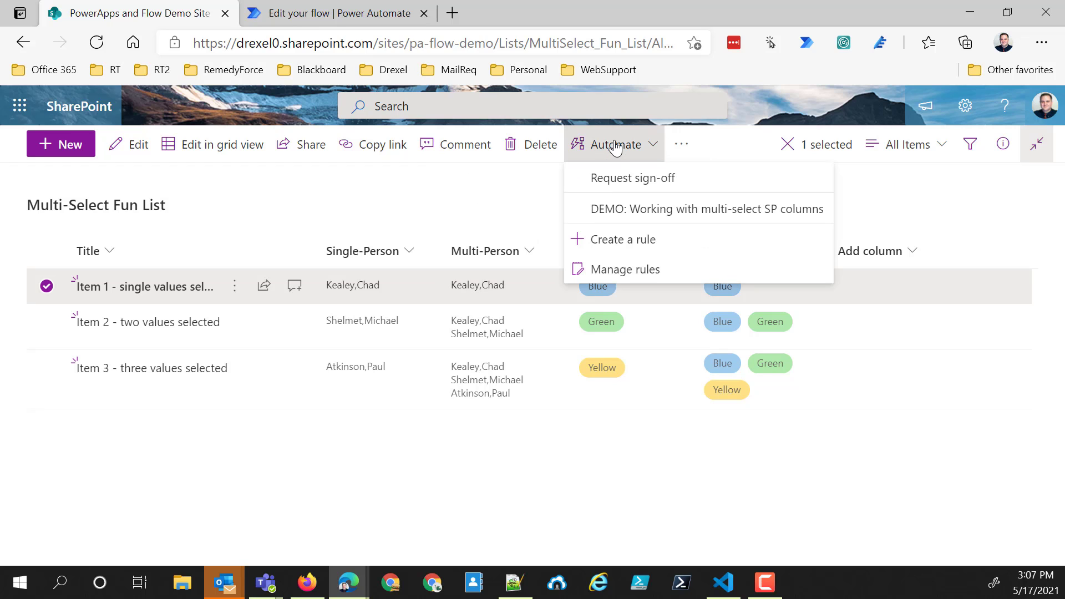
pyautogui.click(672, 214)
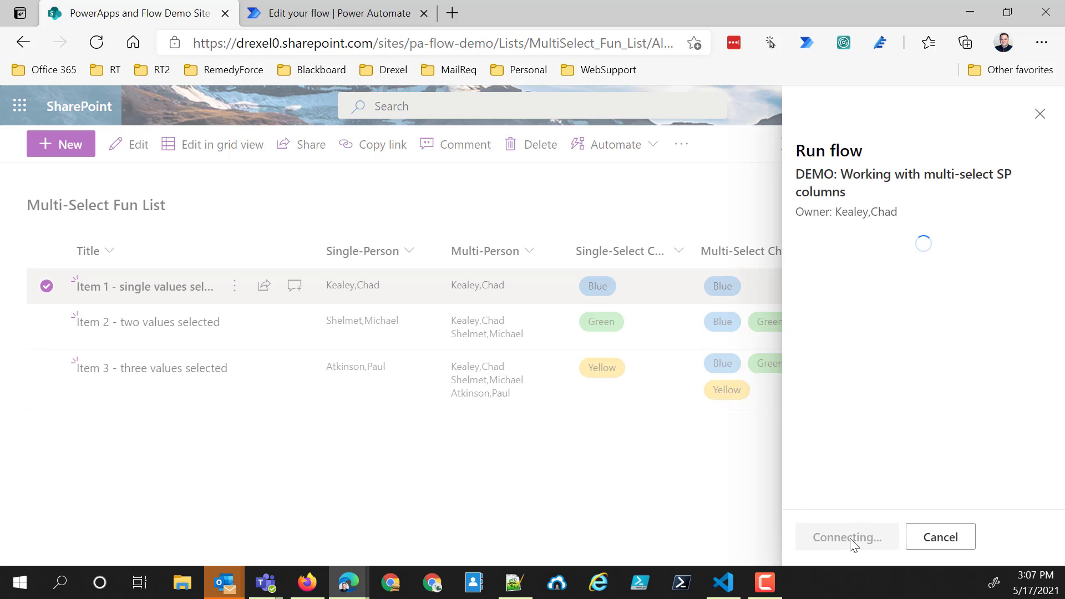
pyautogui.click(850, 539)
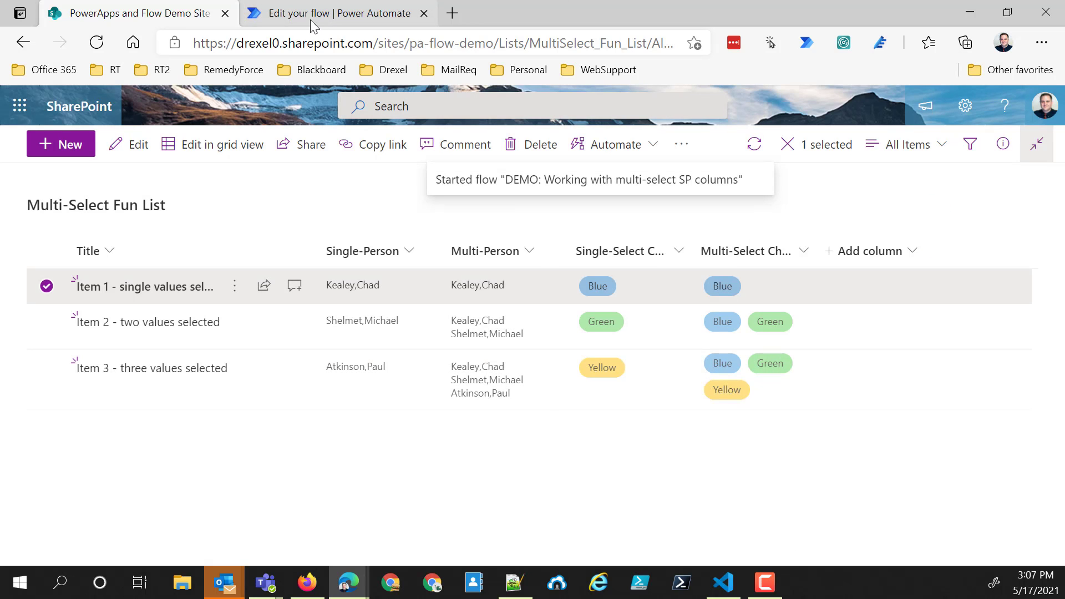
# - Switch to Power Automate and open the most recent run from the demo flow's 28-day run history
pyautogui.click(310, 15)
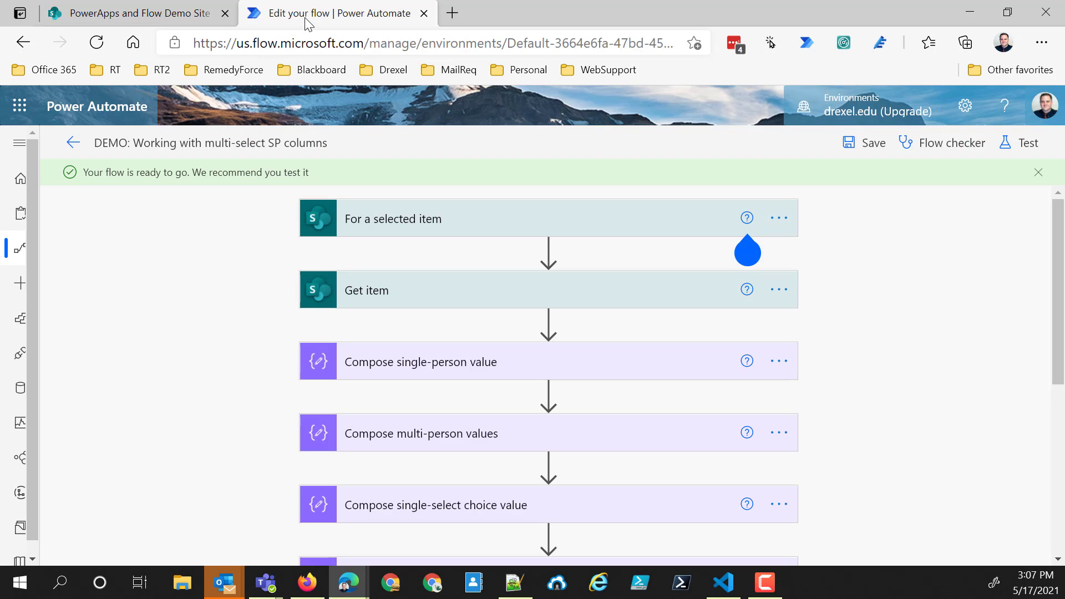
pyautogui.click(73, 144)
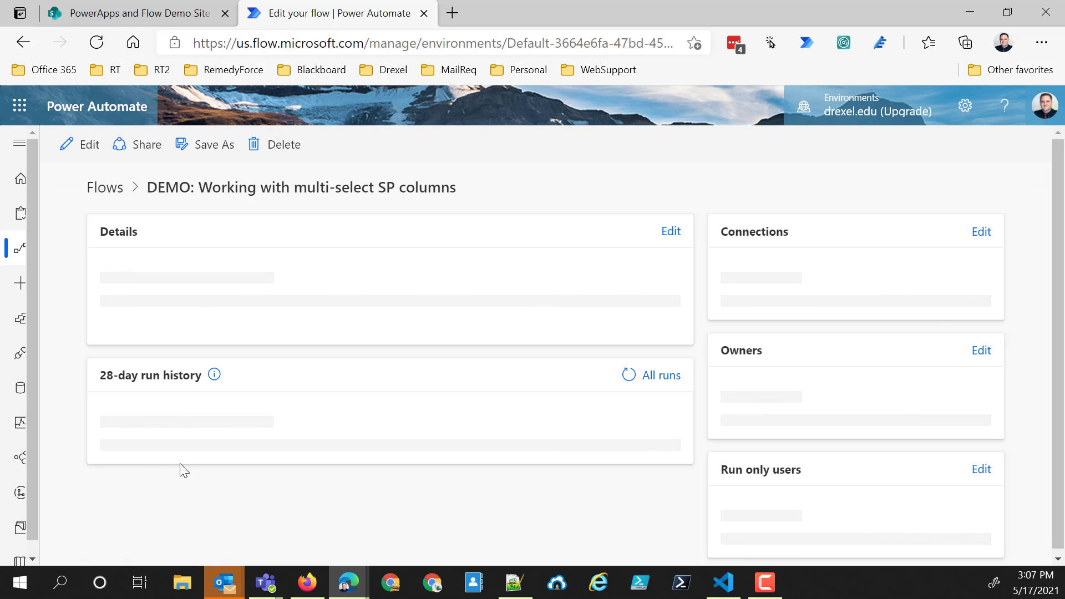
pyautogui.scroll(-2, 190, 466)
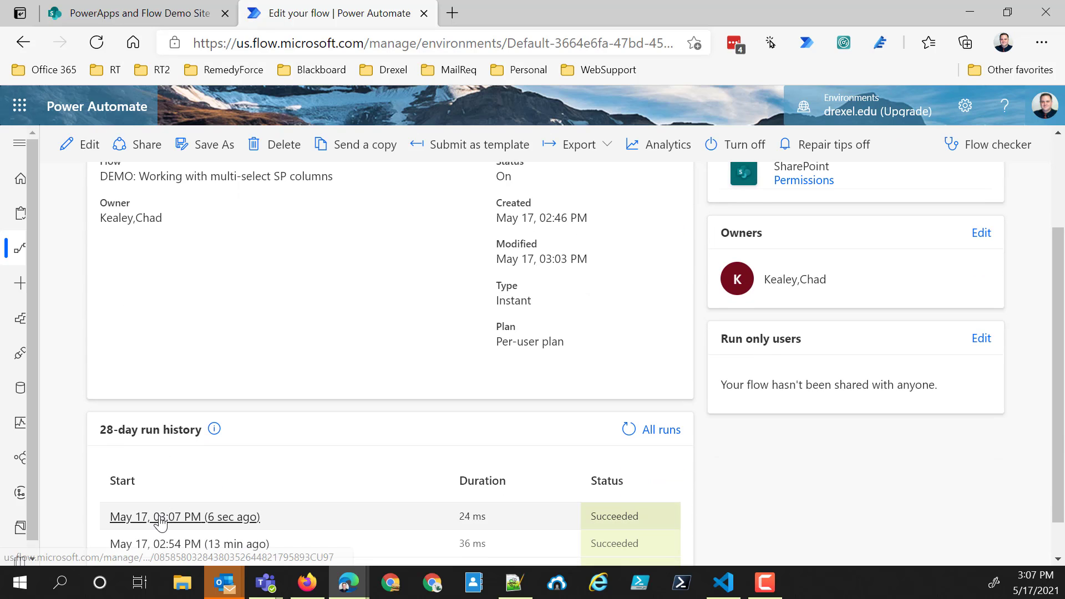
pyautogui.click(185, 517)
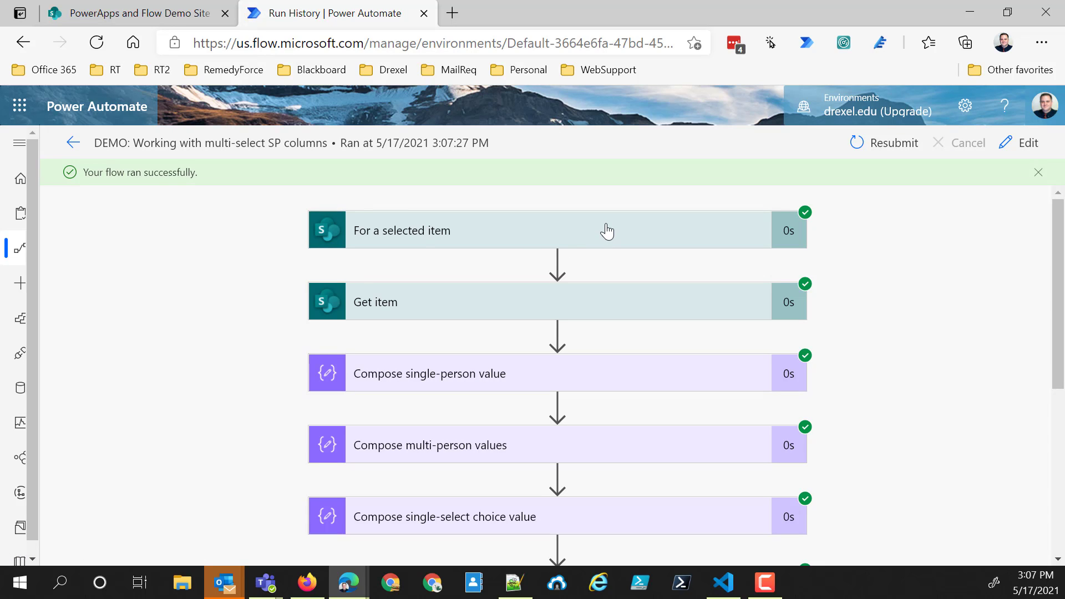
# - Inspect the details of the "For a selected item" trigger and the inputs of "Compose single-person value"
pyautogui.click(607, 231)
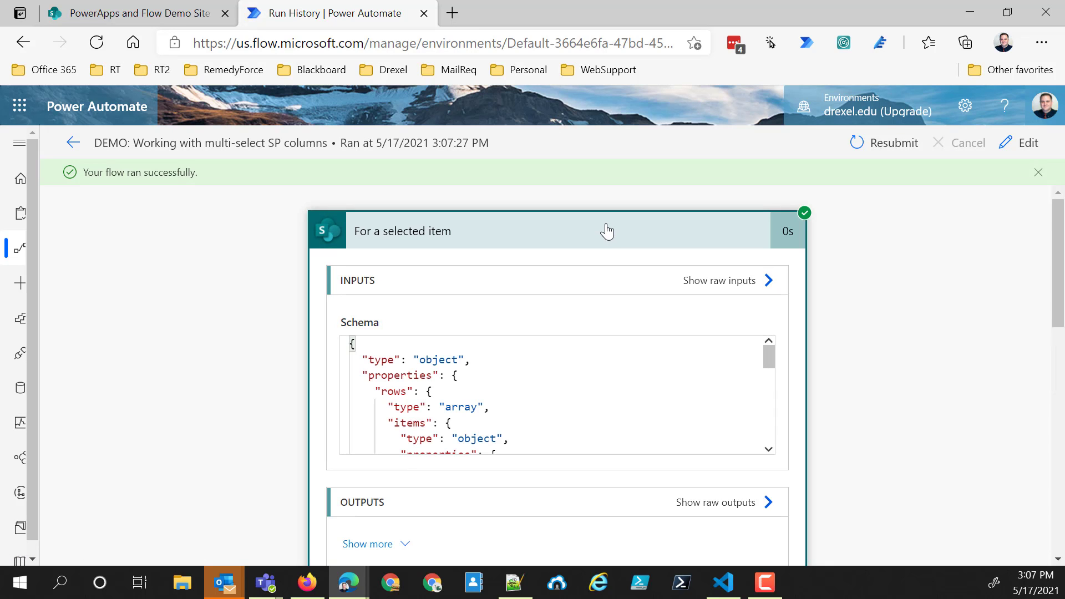
pyautogui.click(607, 232)
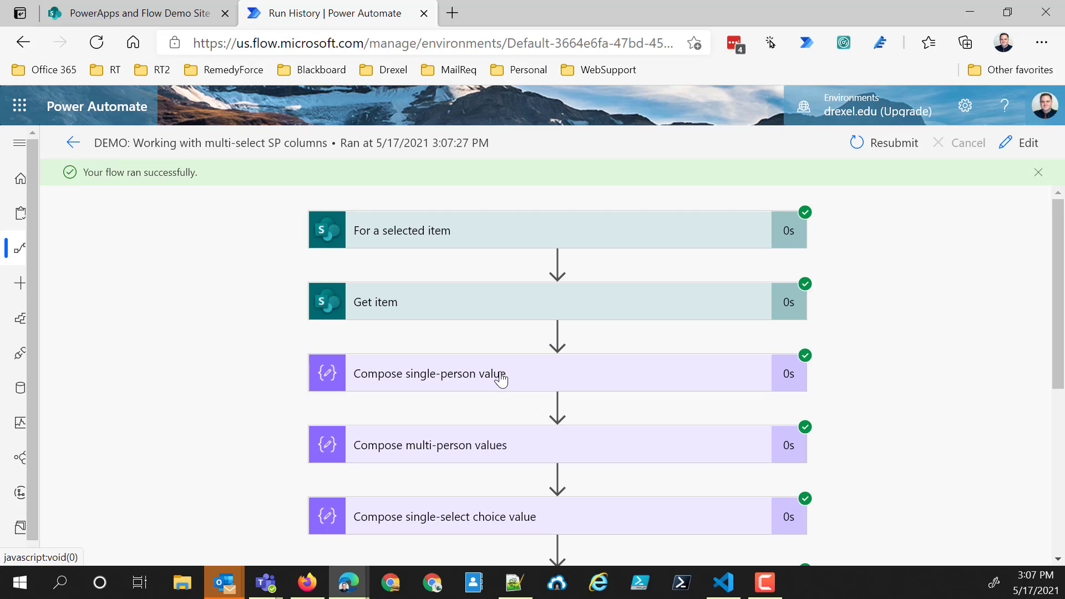
pyautogui.scroll(-2, 498, 380)
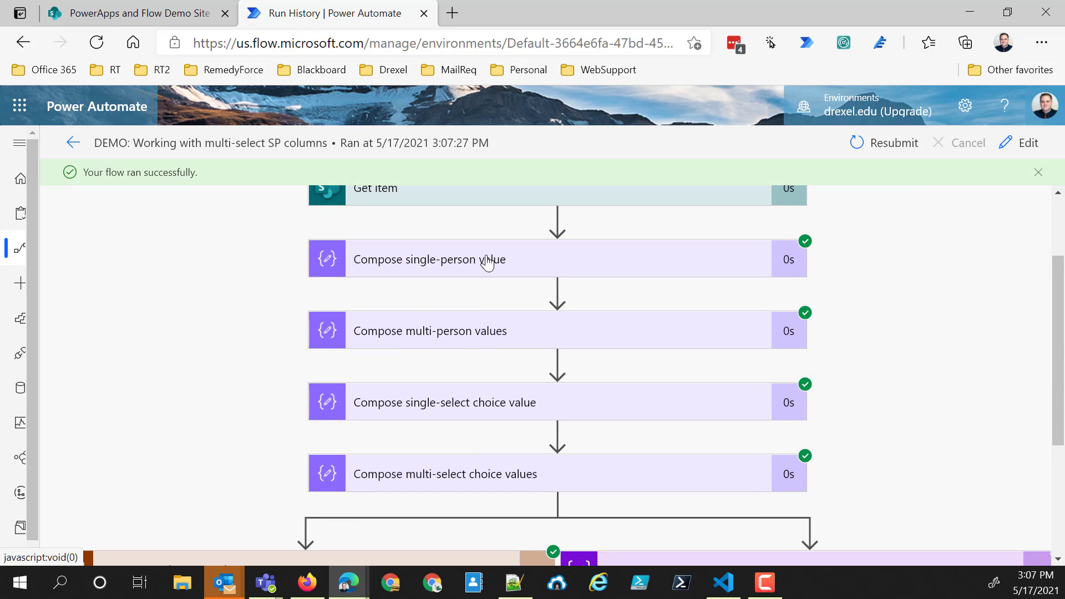
pyautogui.click(487, 262)
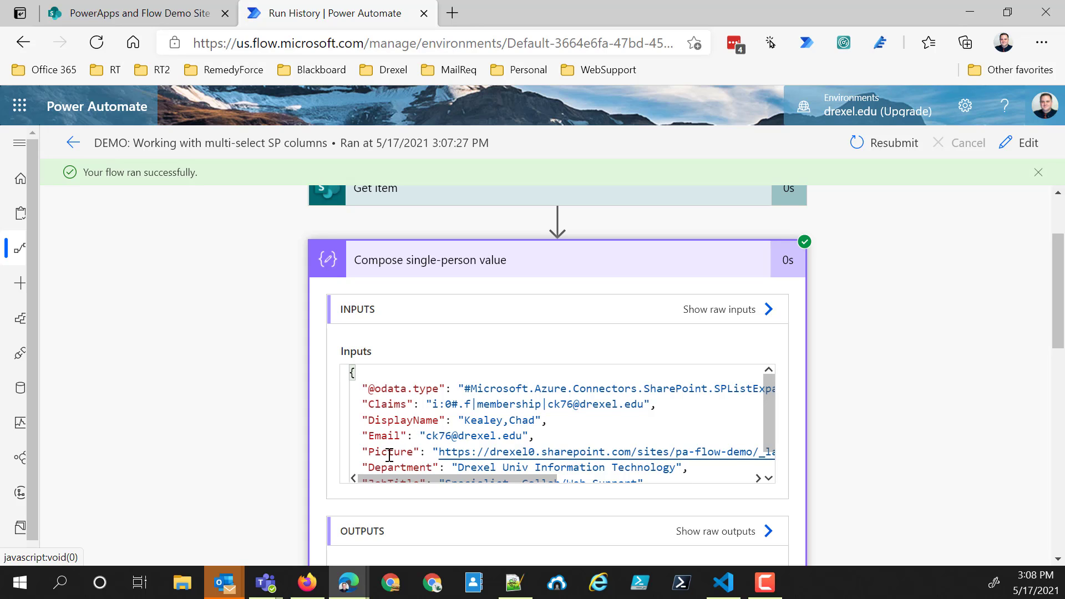
pyautogui.scroll(-1, 390, 441)
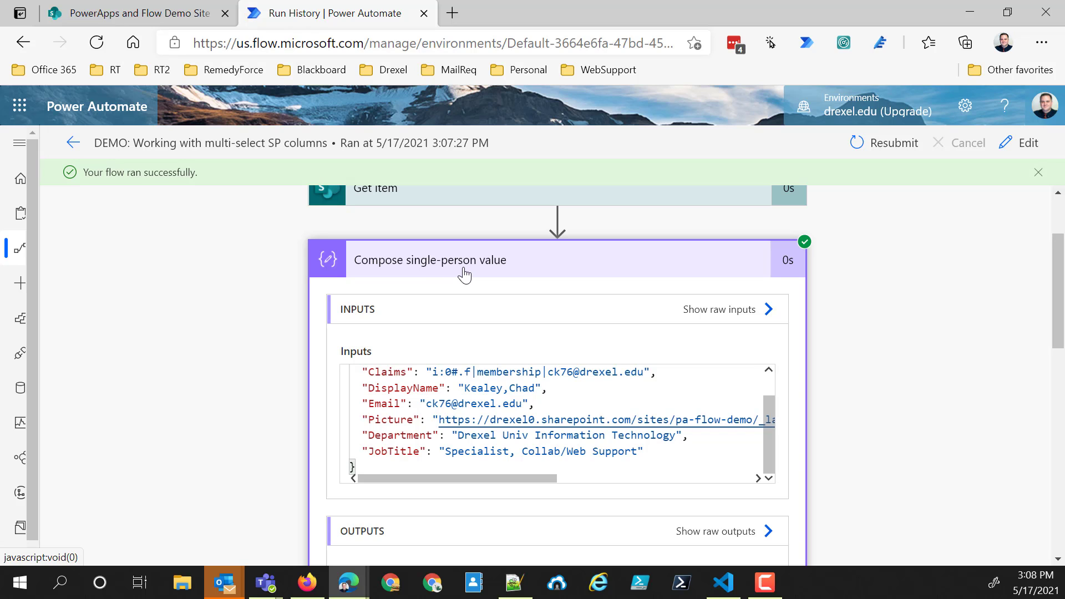
pyautogui.scroll(-4, 458, 272)
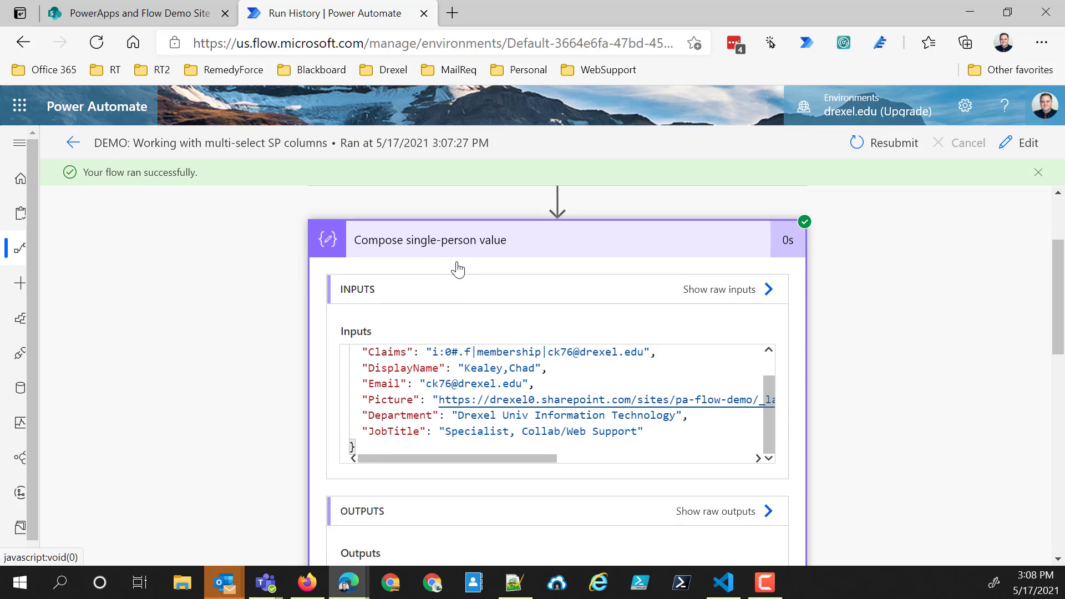
pyautogui.scroll(6, 458, 281)
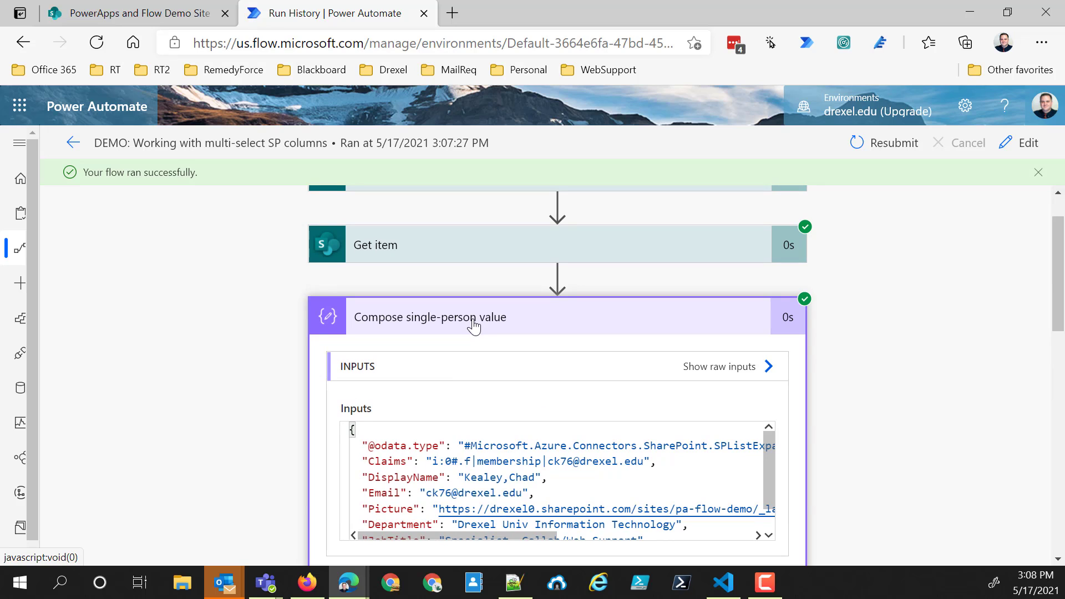
pyautogui.click(471, 321)
# - Collapse the single-person details if open and examine the inputs of "Compose multi-person values"
pyautogui.click(487, 390)
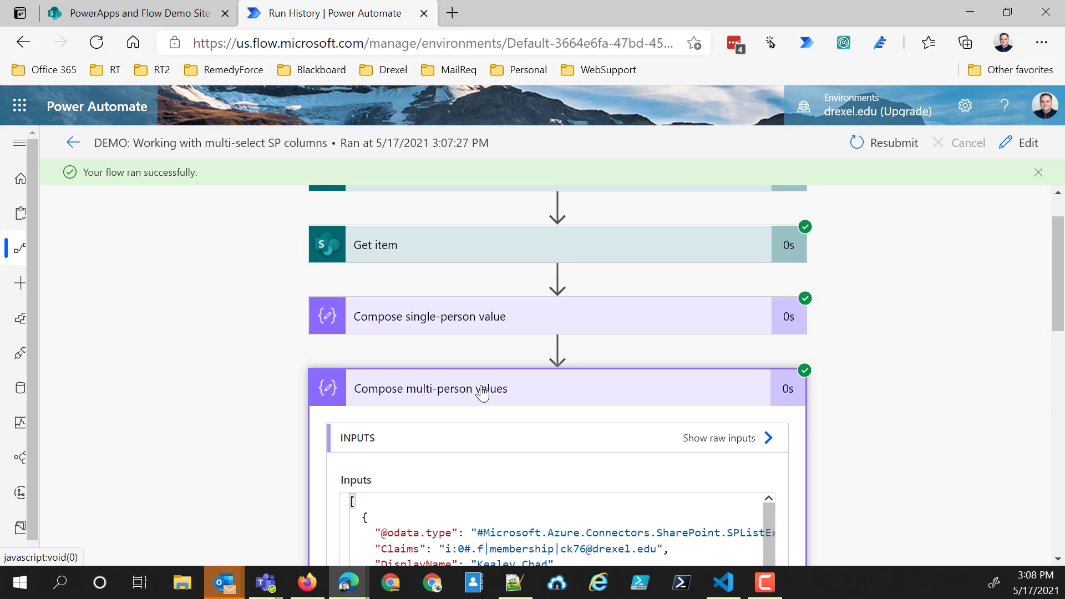
pyautogui.scroll(-1, 457, 394)
pyautogui.scroll(-5, 457, 394)
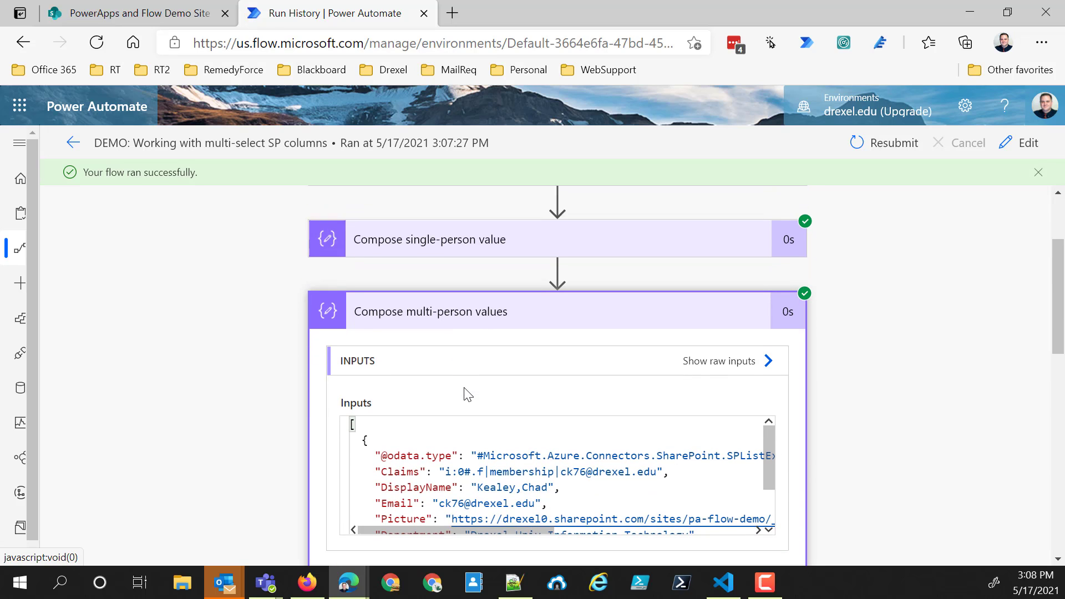
pyautogui.scroll(5, 463, 379)
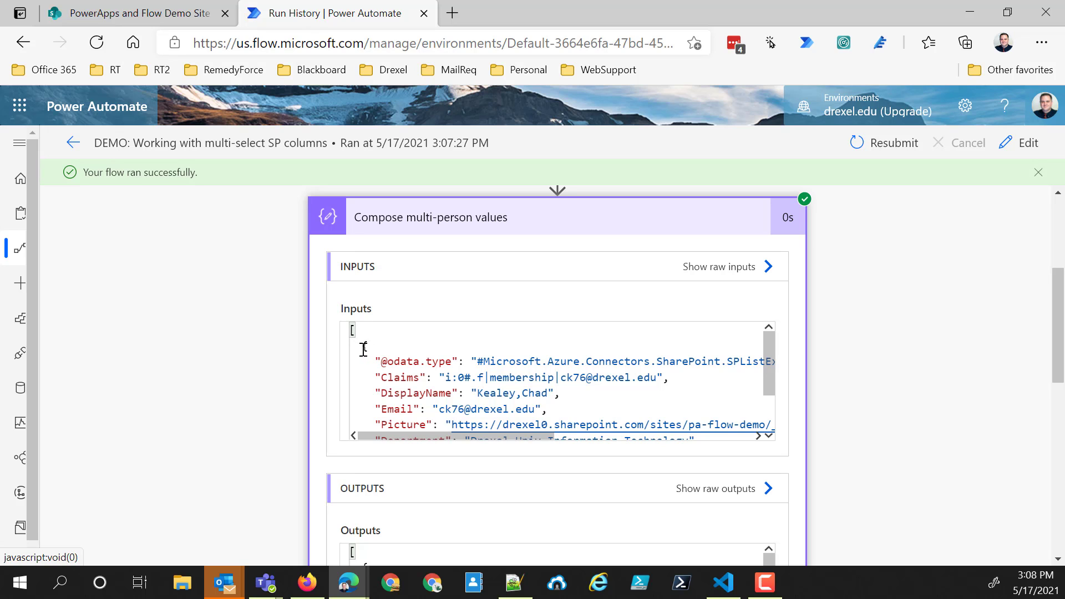
pyautogui.scroll(4, 361, 344)
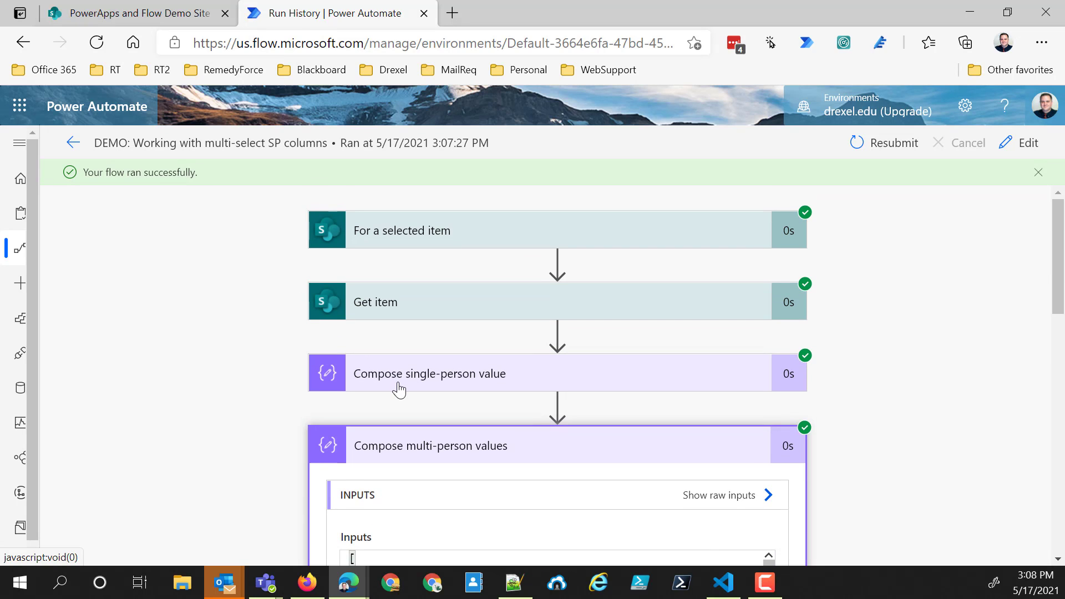
# - Expand "Compose single-person value" again and read through the properties of its person object
pyautogui.click(399, 390)
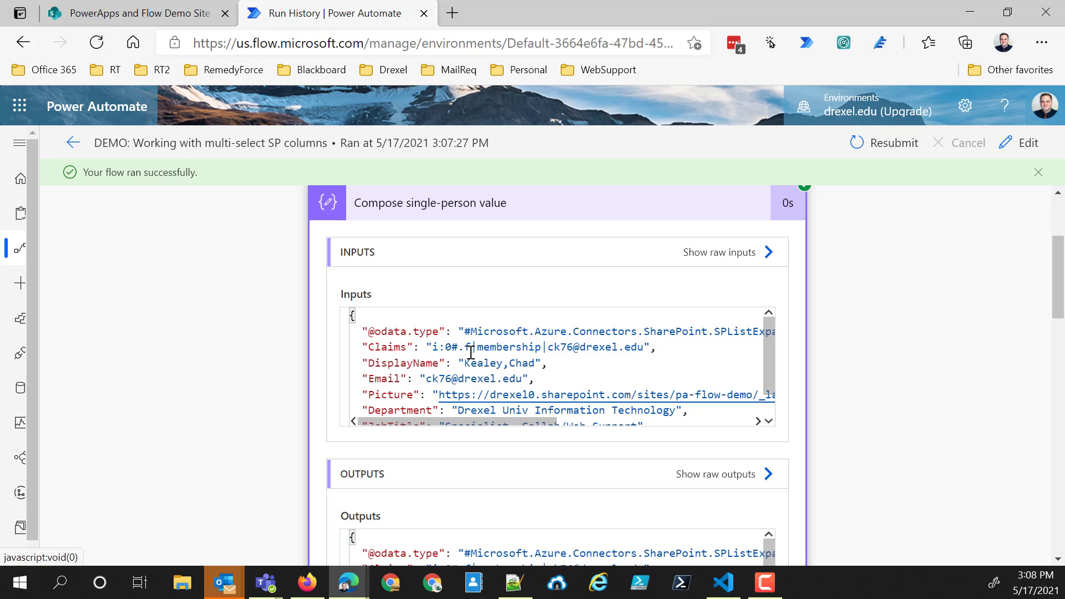
pyautogui.scroll(-3, 391, 360)
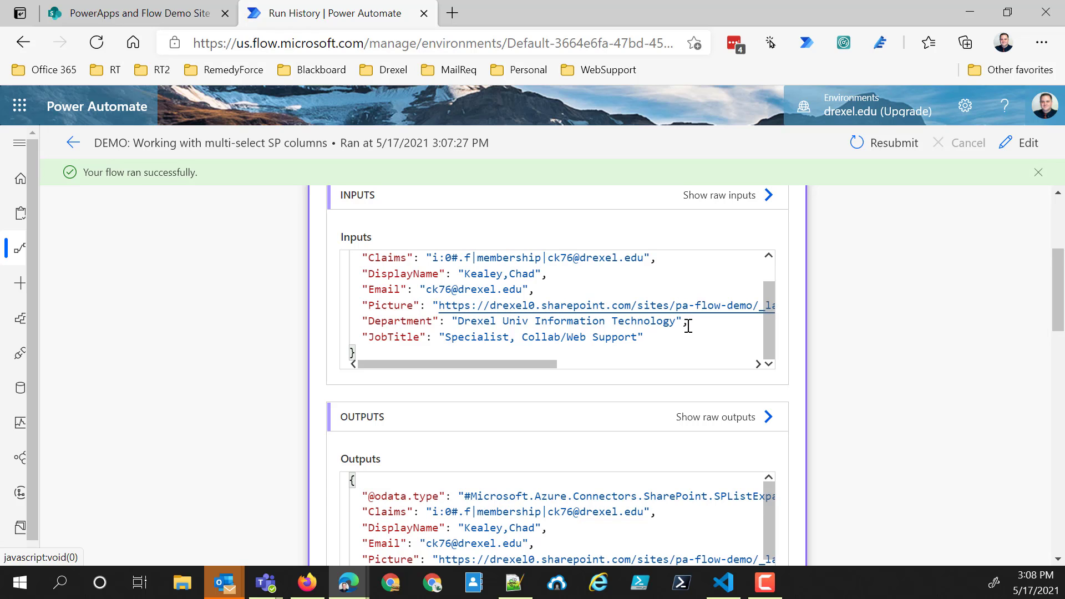
pyautogui.scroll(-1, 464, 392)
pyautogui.scroll(1, 443, 388)
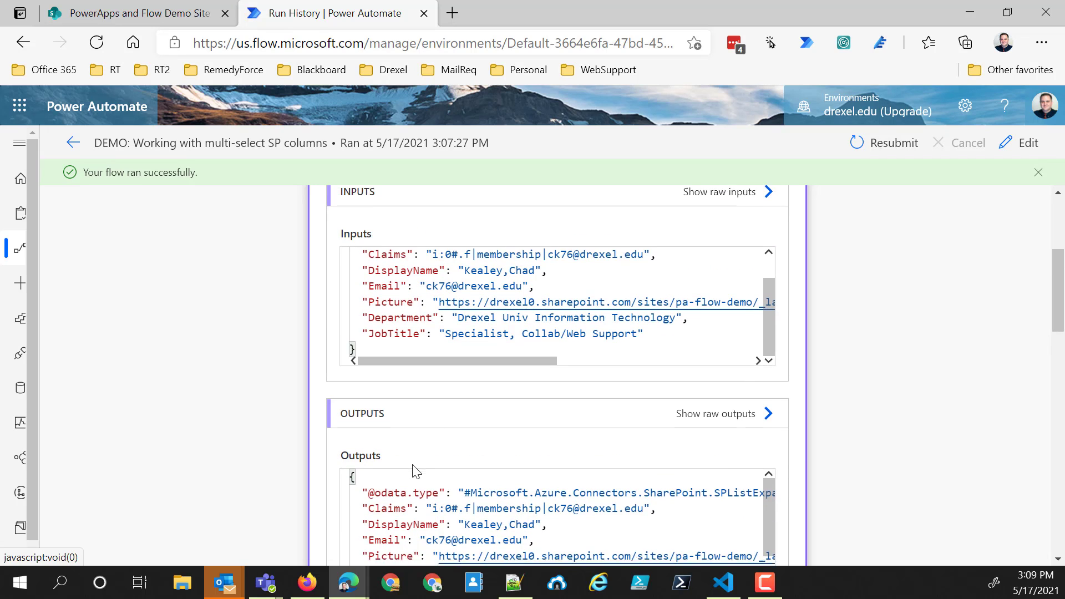
# - Examine the array brackets and the person object in the "Compose multi-person values" inputs for comparison
pyautogui.scroll(-8, 411, 380)
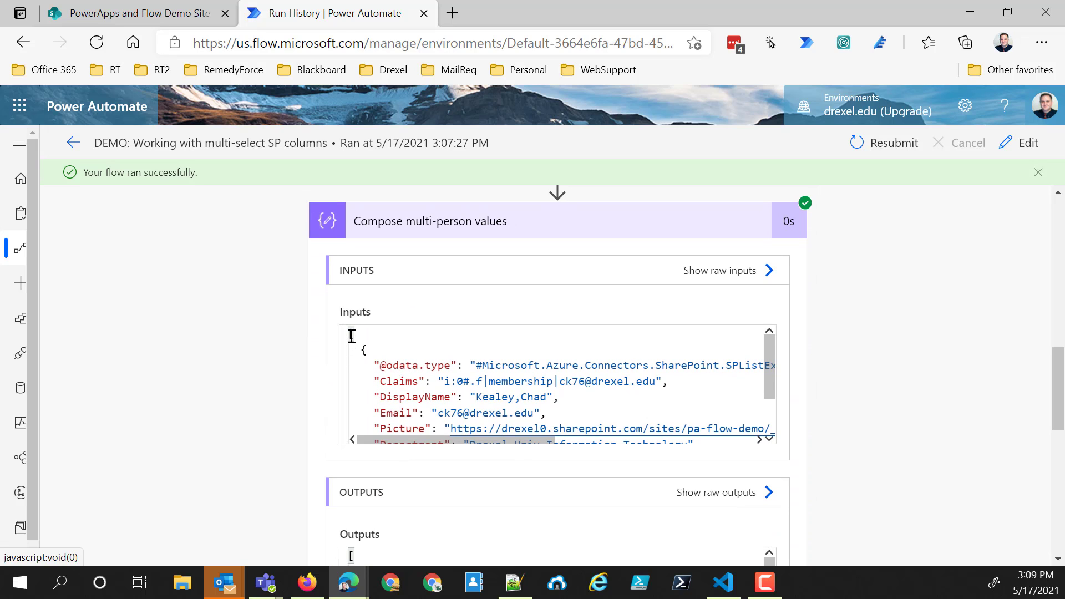
pyautogui.scroll(-3, 355, 388)
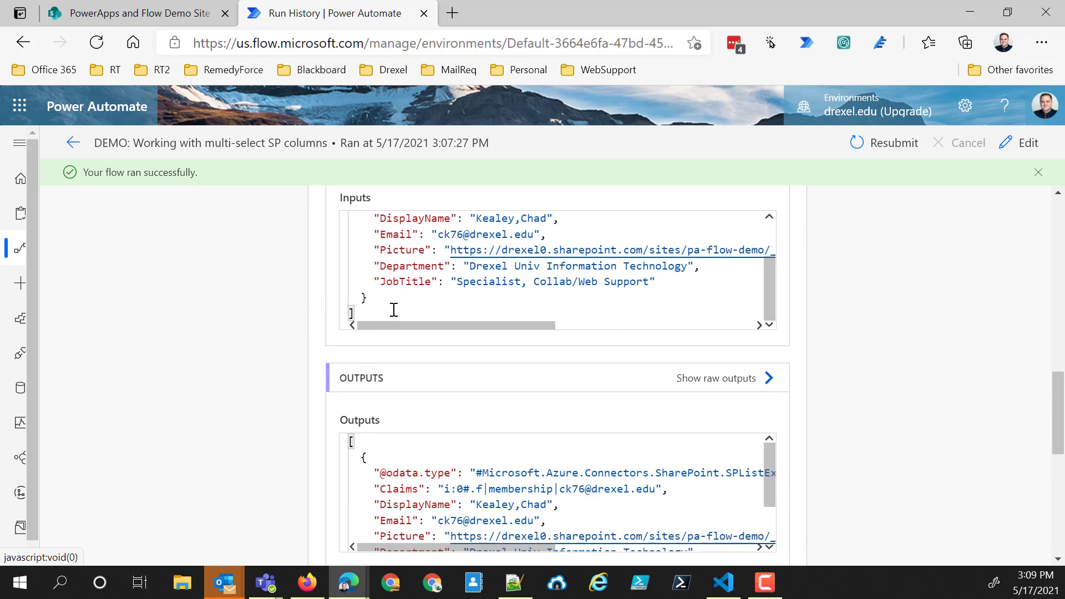
pyautogui.scroll(5, 394, 311)
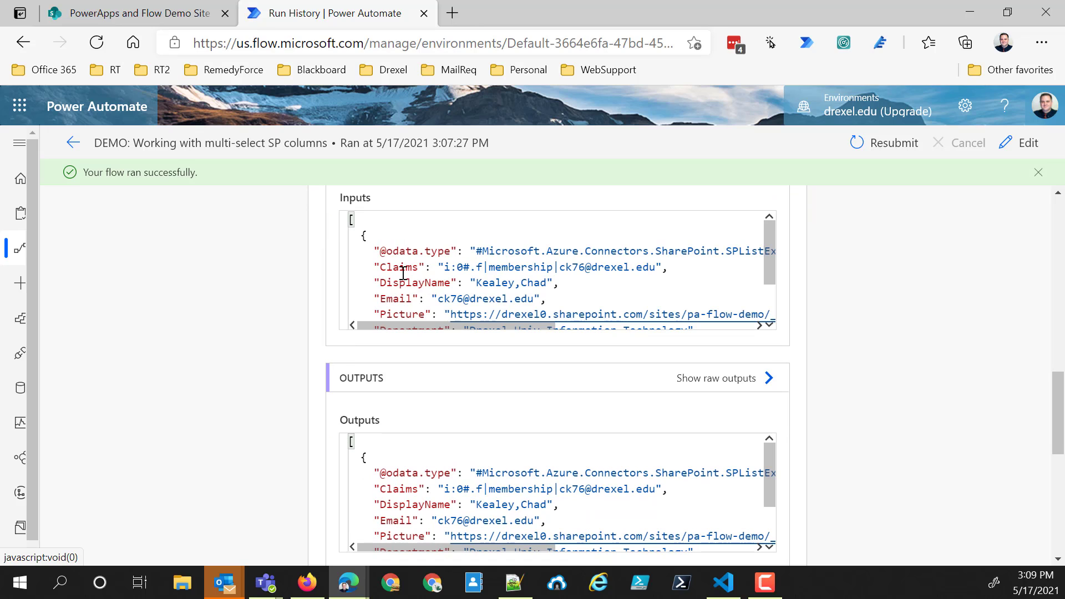
pyautogui.scroll(-2, 391, 260)
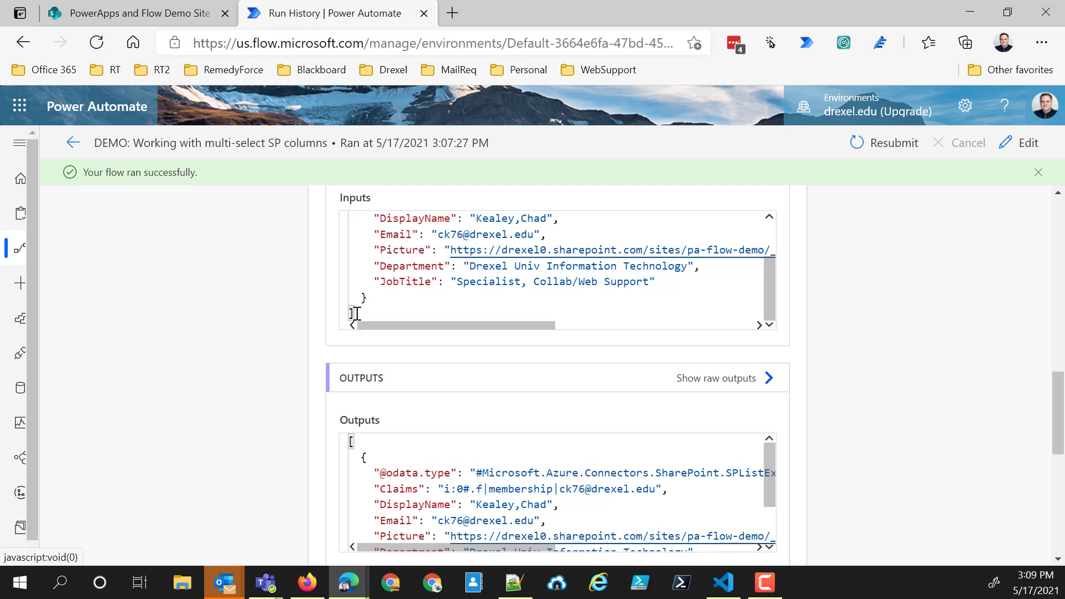
# - Return to the SharePoint list and run the demo flow on only "Item 2 - two values selected"
pyautogui.click(133, 13)
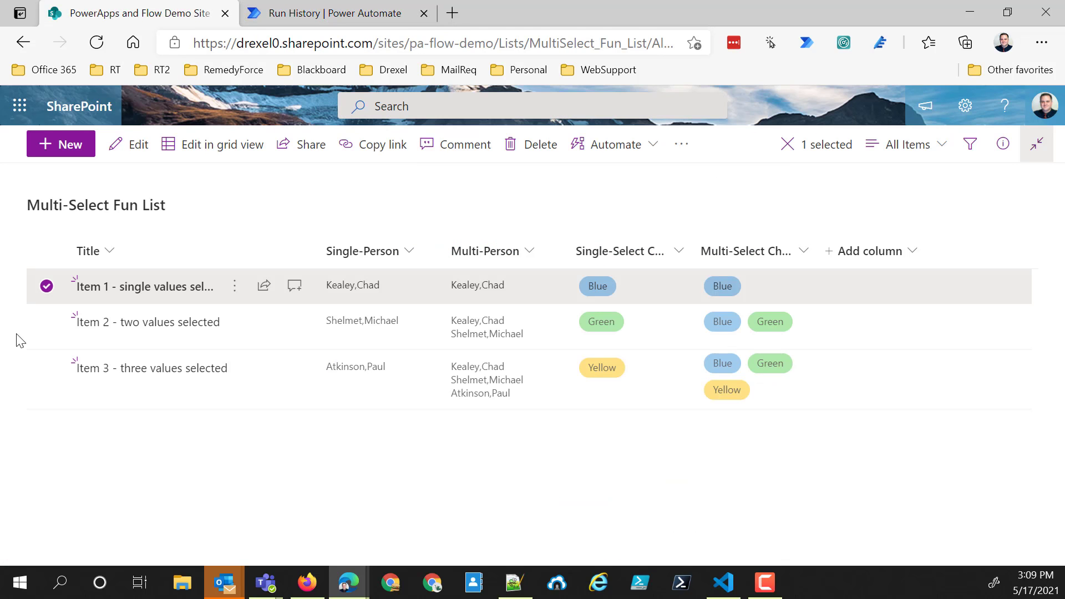
pyautogui.click(46, 327)
pyautogui.click(46, 287)
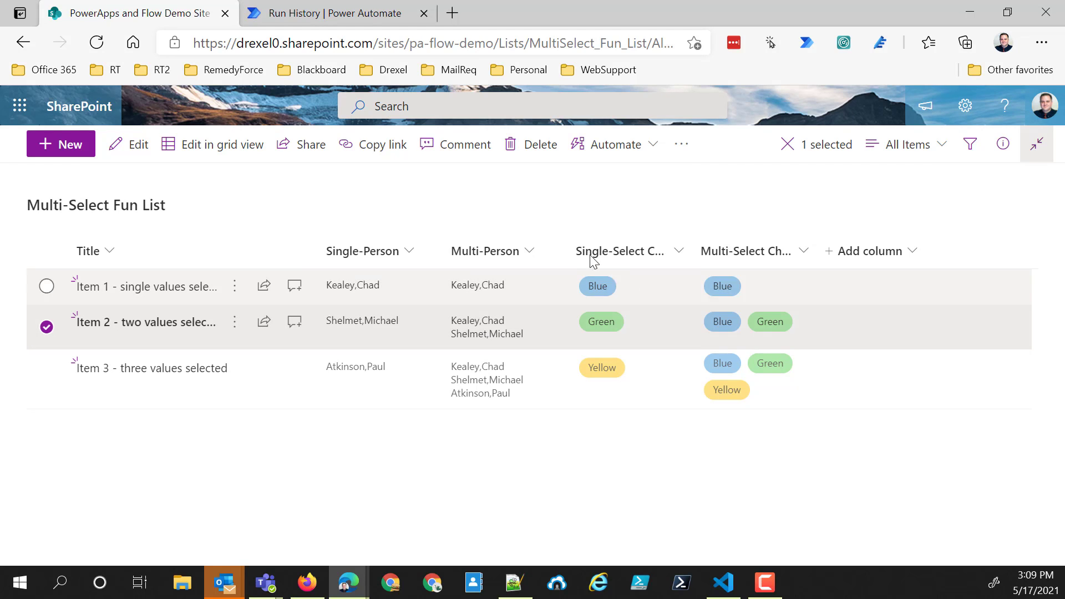
pyautogui.click(621, 148)
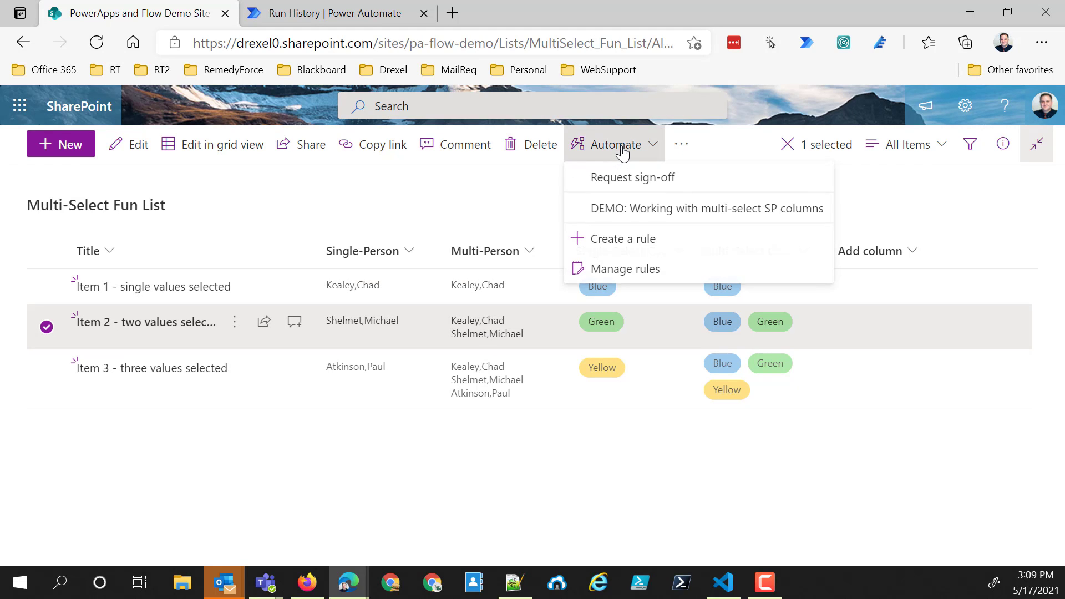
pyautogui.click(633, 208)
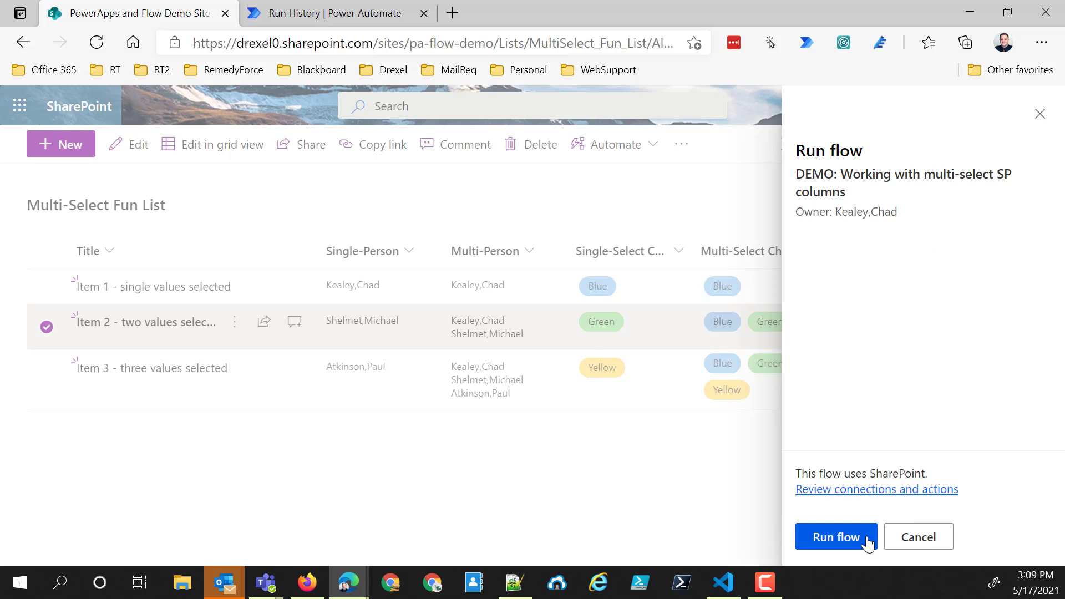
pyautogui.click(866, 538)
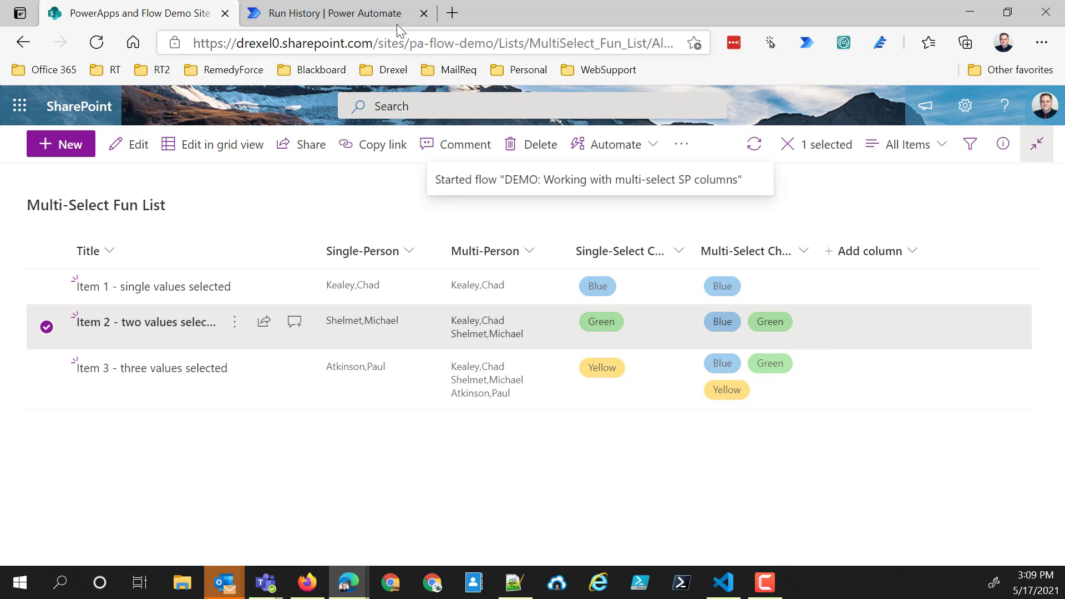
# - Switch to Power Automate, return to the demo flow's details page and open its newest run, started at 03:09 PM
pyautogui.click(377, 8)
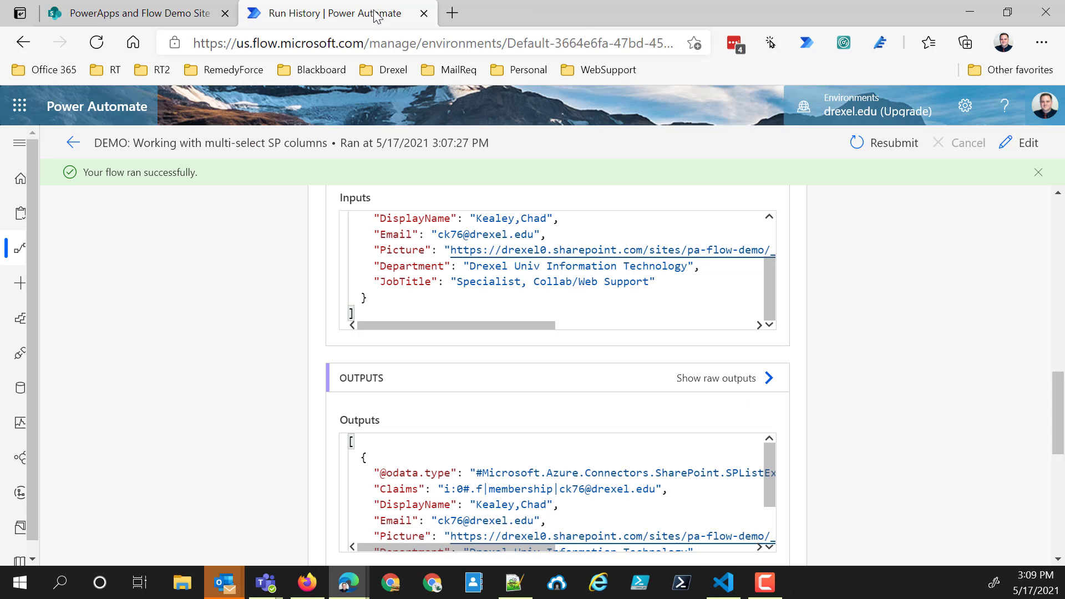
pyautogui.click(79, 142)
pyautogui.scroll(-3, 158, 447)
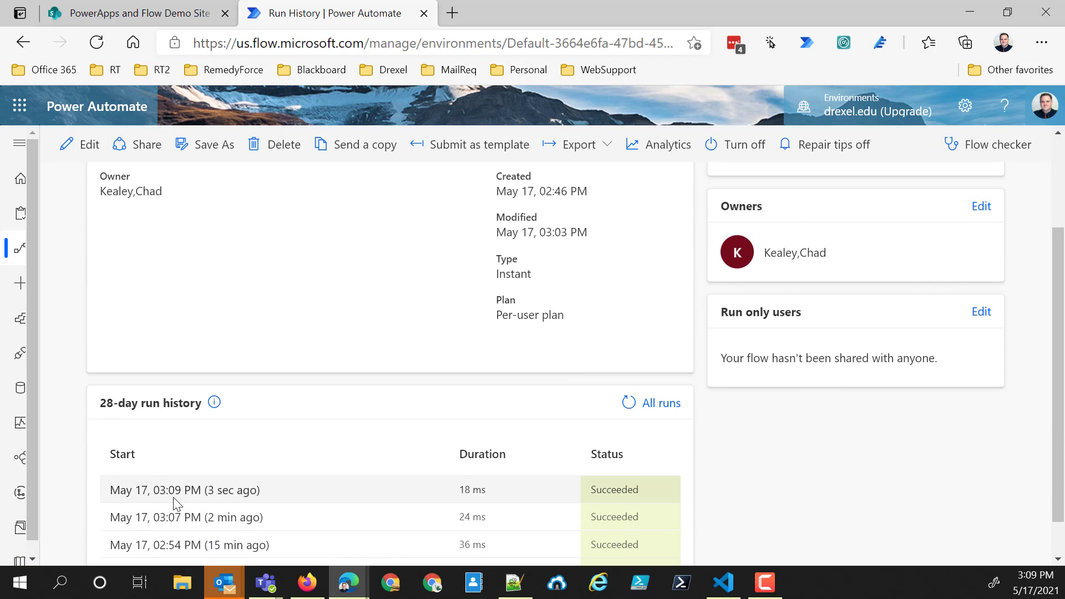
pyautogui.click(174, 491)
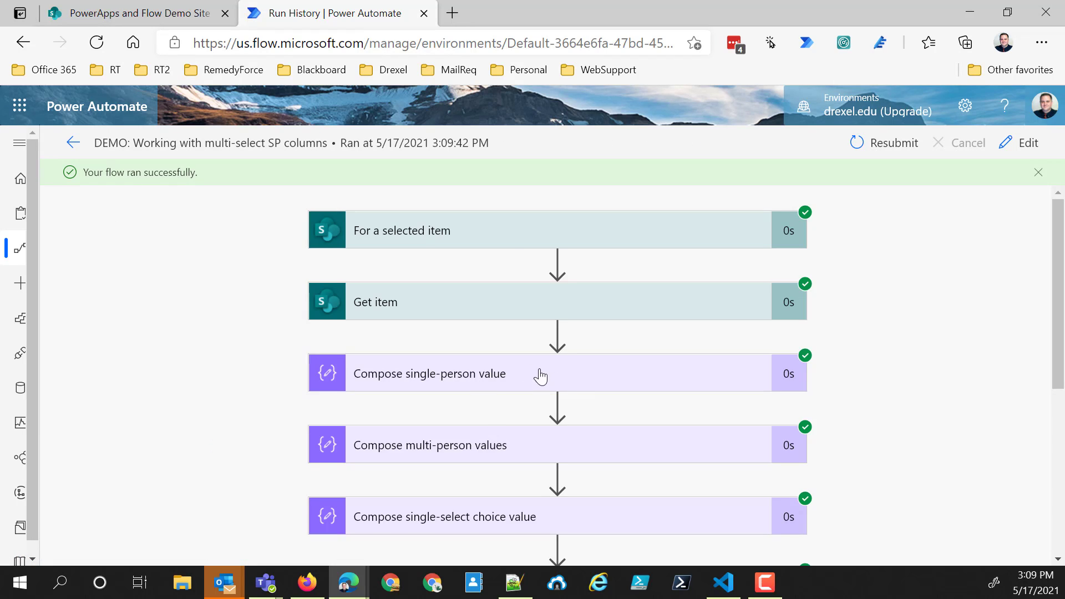
# - Expand "Compose single-person value" in this run, check its person object, and collapse it again
pyautogui.scroll(-1, 506, 374)
pyautogui.click(501, 327)
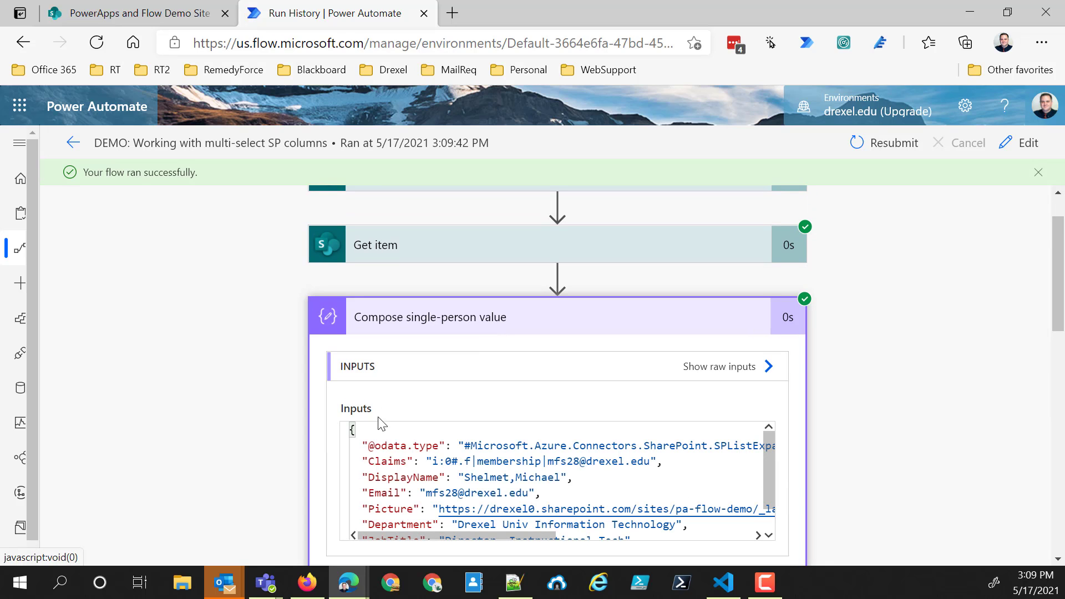
pyautogui.click(396, 321)
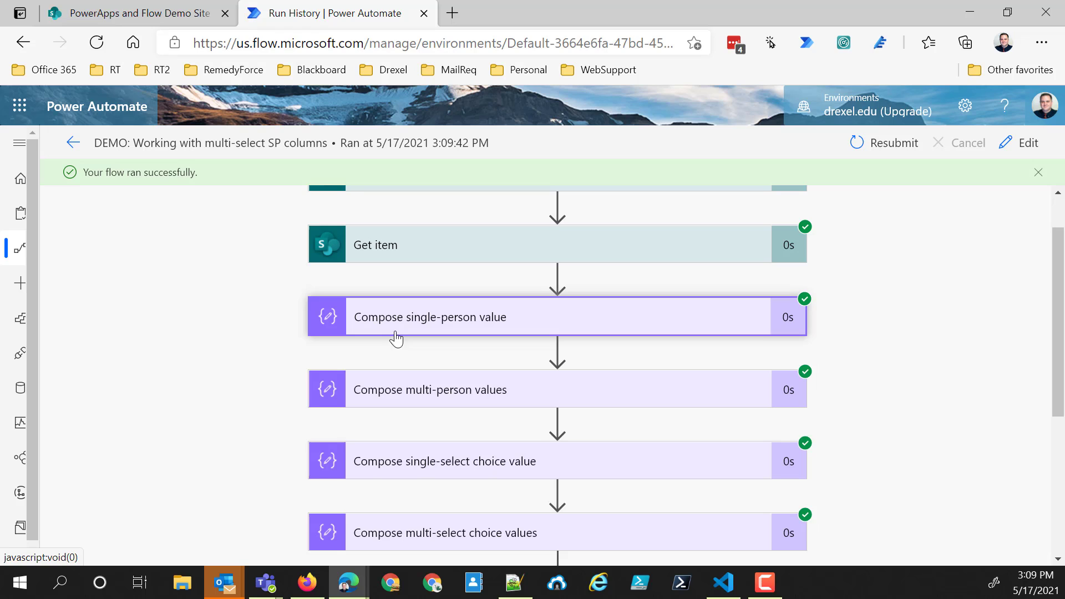
# - Expand "Compose multi-person values" and examine its inputs from the opening to the closing bracket, including the separator between the person objects
pyautogui.click(410, 391)
pyautogui.scroll(-2, 411, 392)
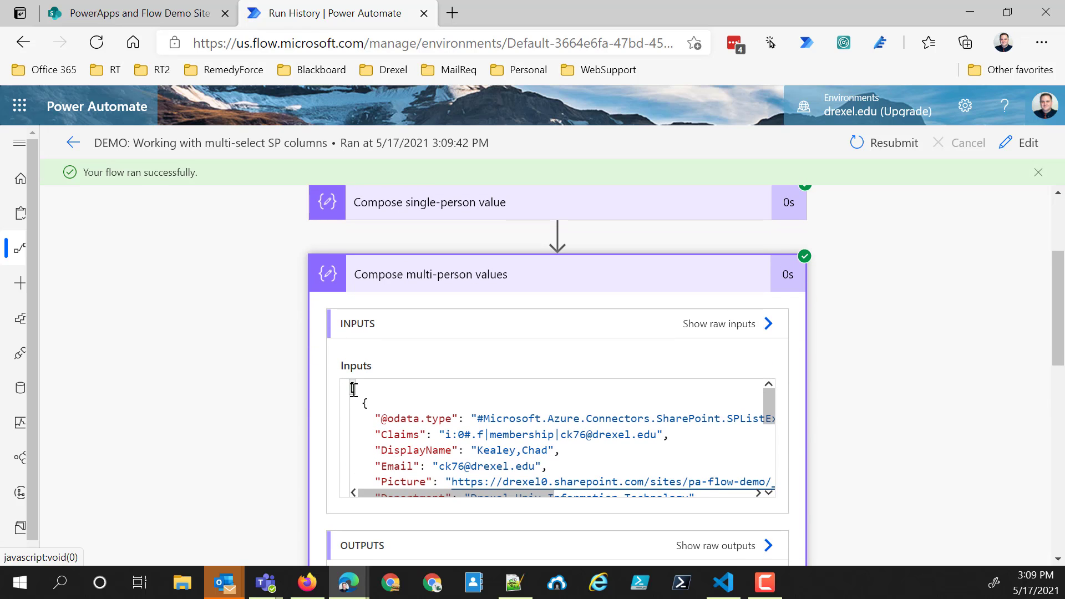
pyautogui.scroll(-3, 353, 388)
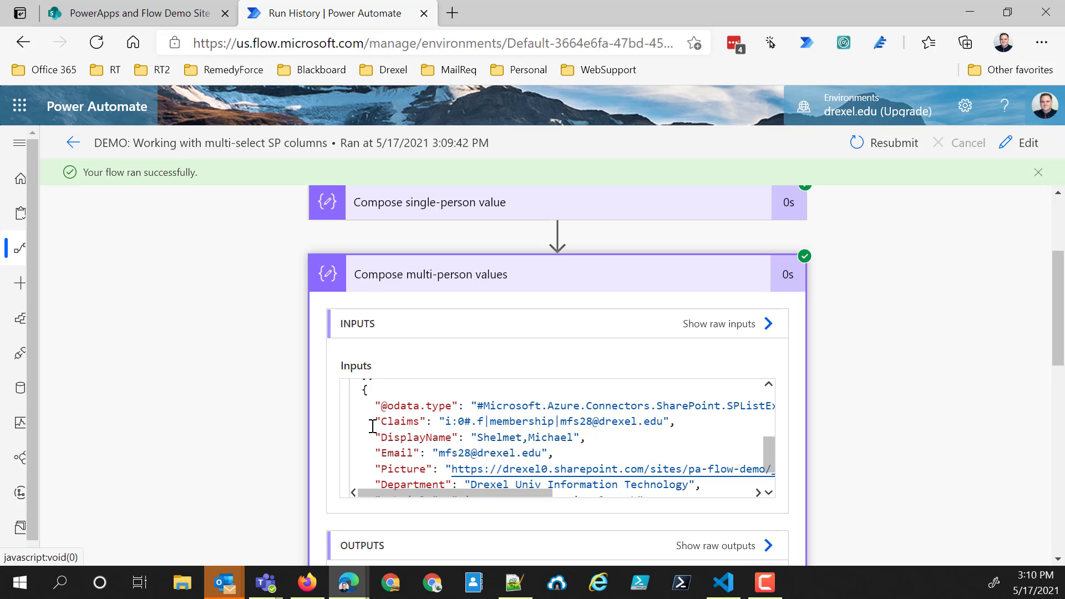
pyautogui.scroll(-2, 373, 427)
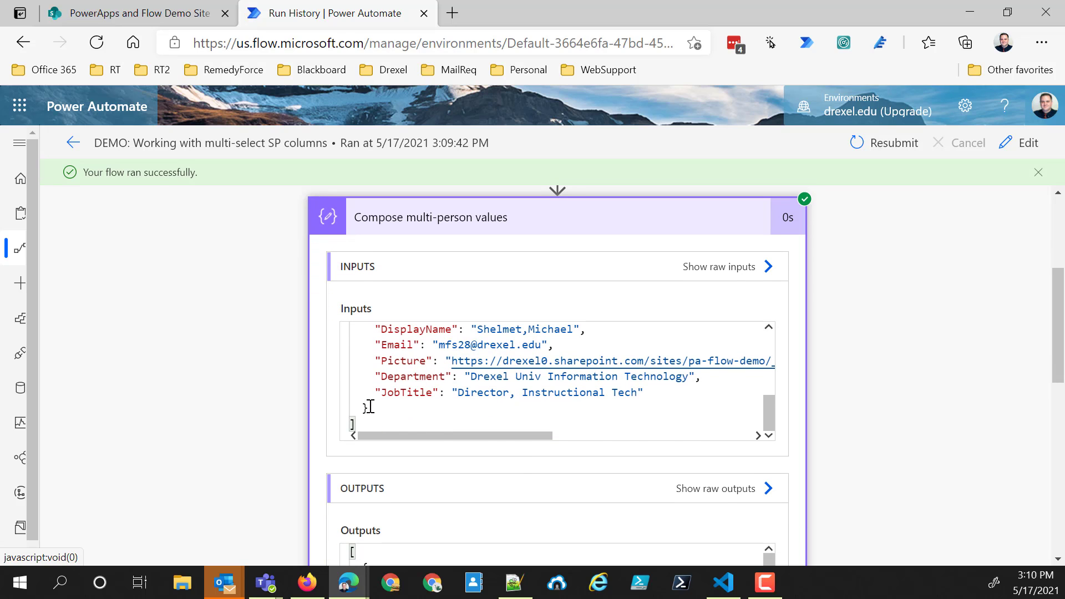
pyautogui.scroll(5, 369, 408)
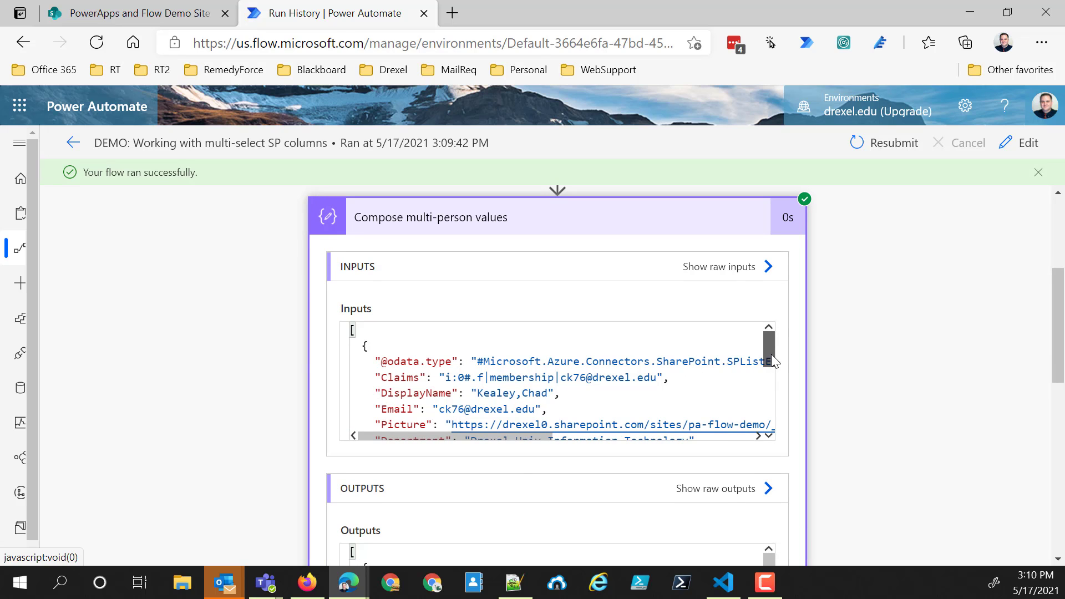
pyautogui.moveTo(771, 354); pyautogui.dragTo(768, 381)
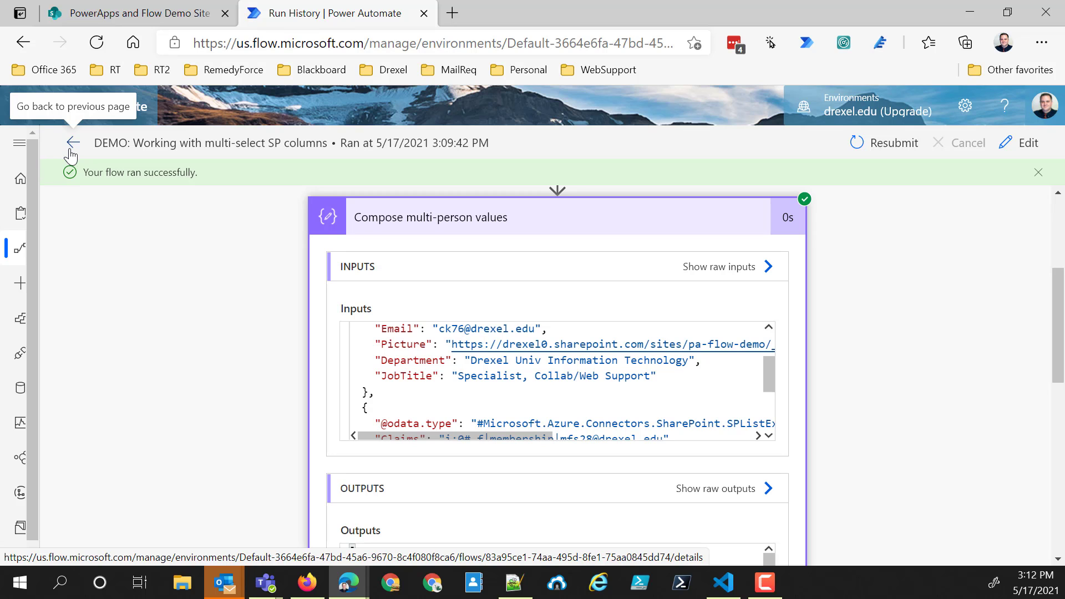
# - Collapse "Compose multi-person values" and look over the parallel data operations and variables branches below the compose actions
pyautogui.doubleClick(596, 230)
pyautogui.click(596, 228)
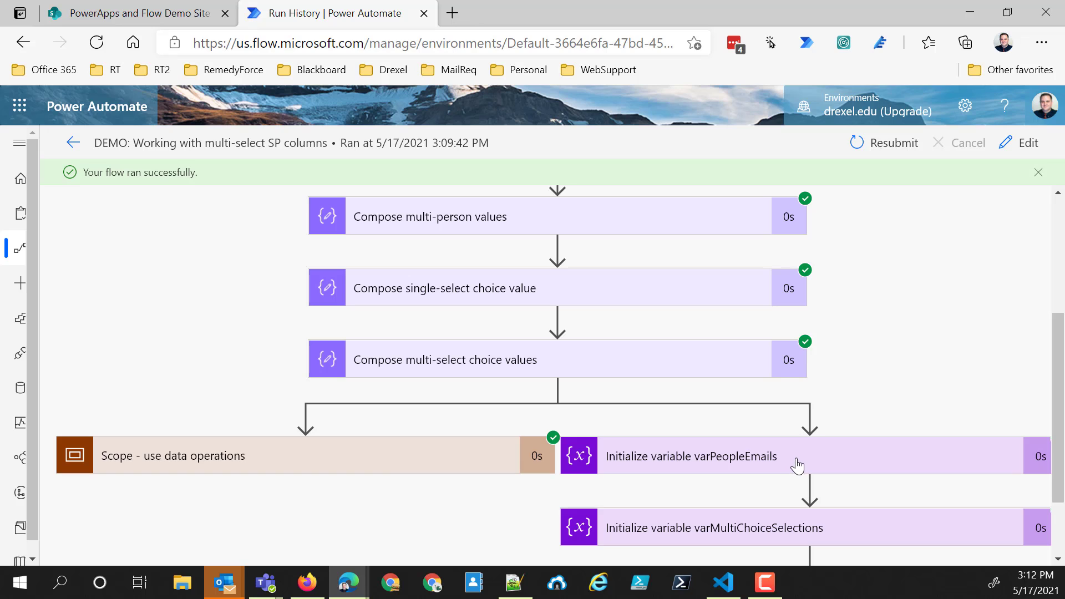
pyautogui.scroll(-1, 798, 466)
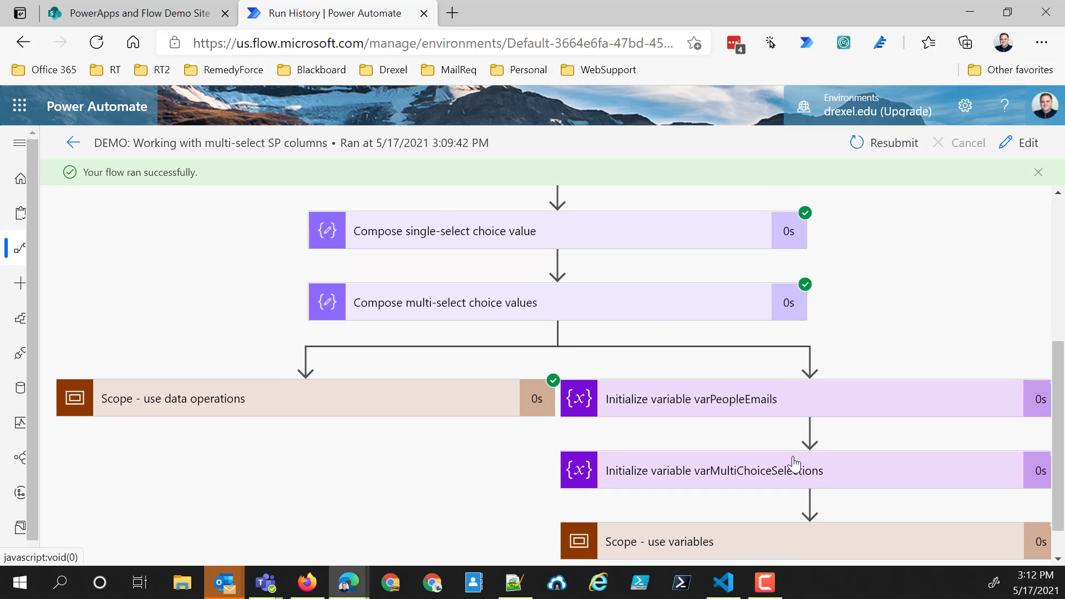
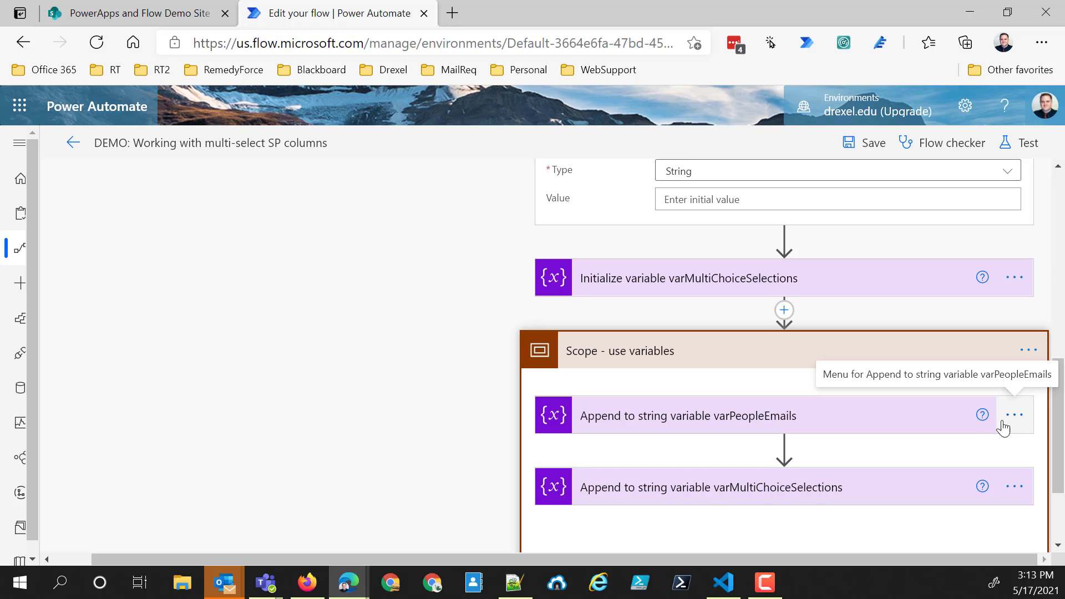
# - In "Append to string variable varPeopleEmails", search the dynamic content for email and set the value to Multi-Person Email
pyautogui.click(916, 424)
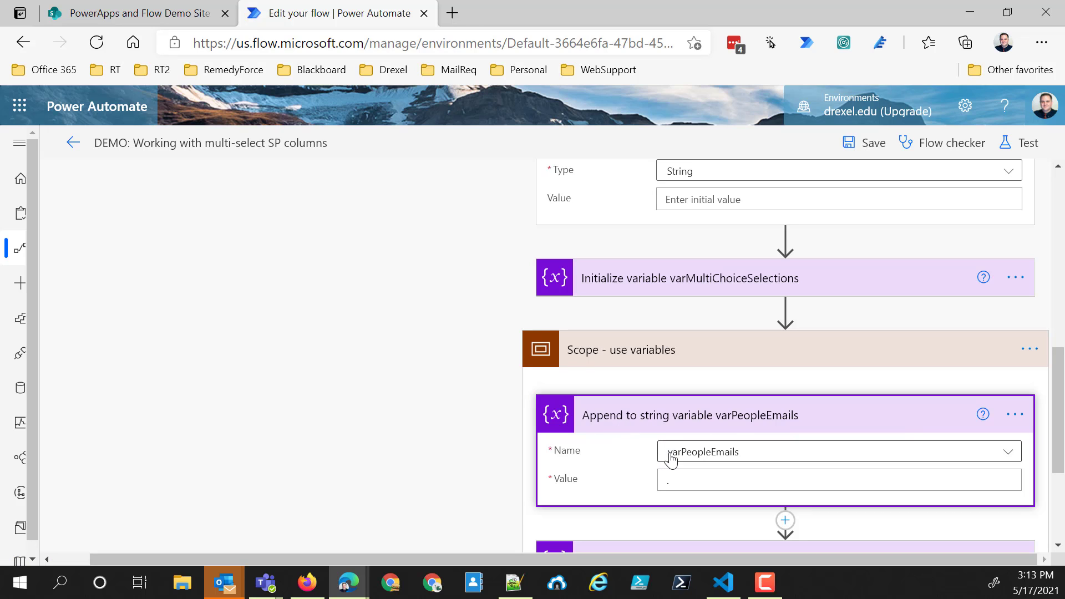
pyautogui.click(694, 481)
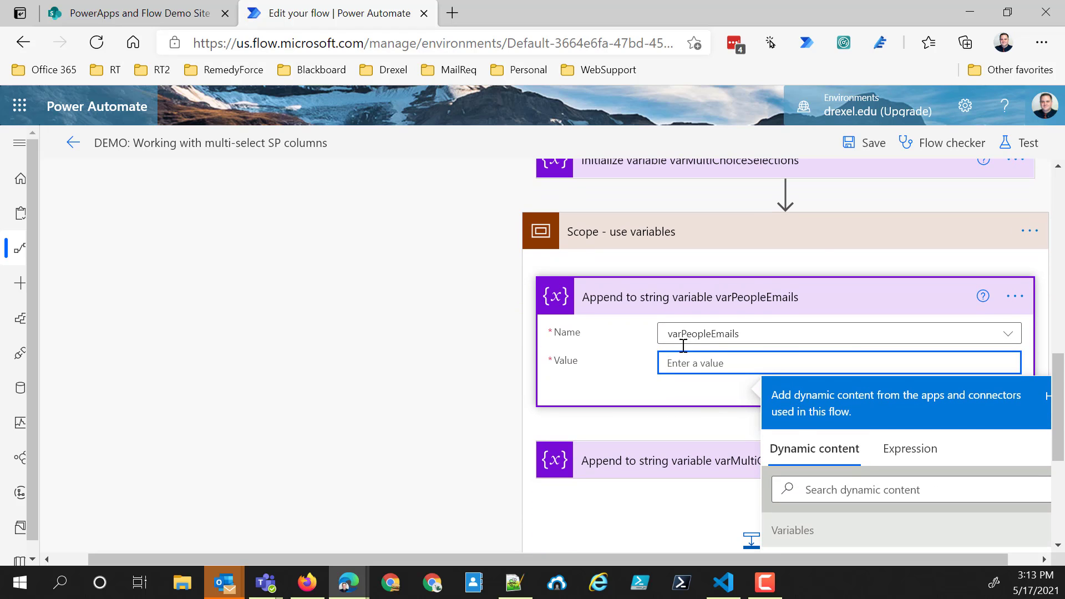
pyautogui.scroll(-3, 866, 444)
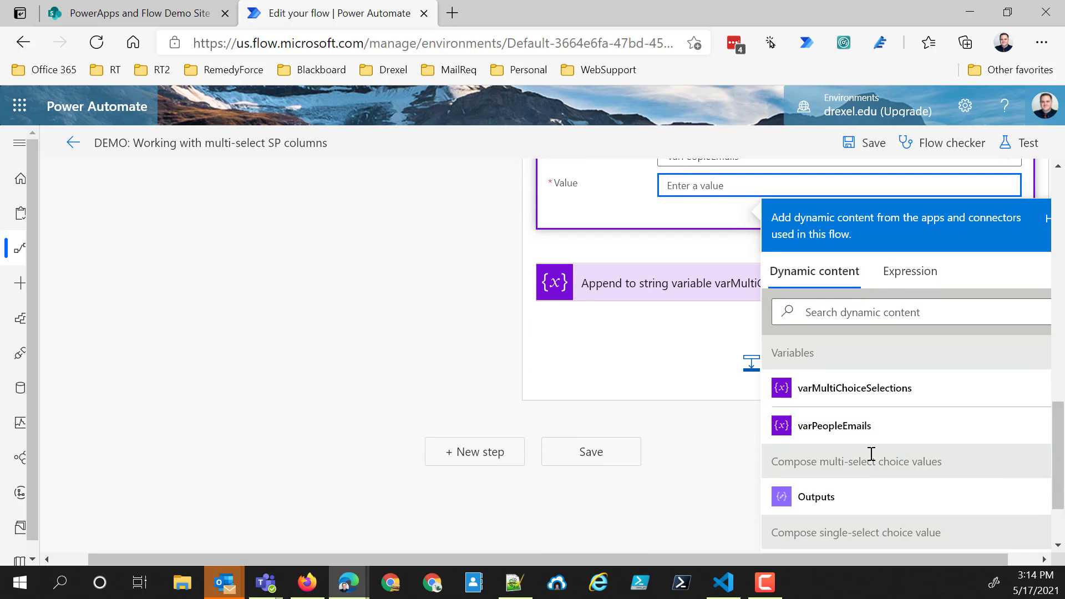
pyautogui.click(878, 310)
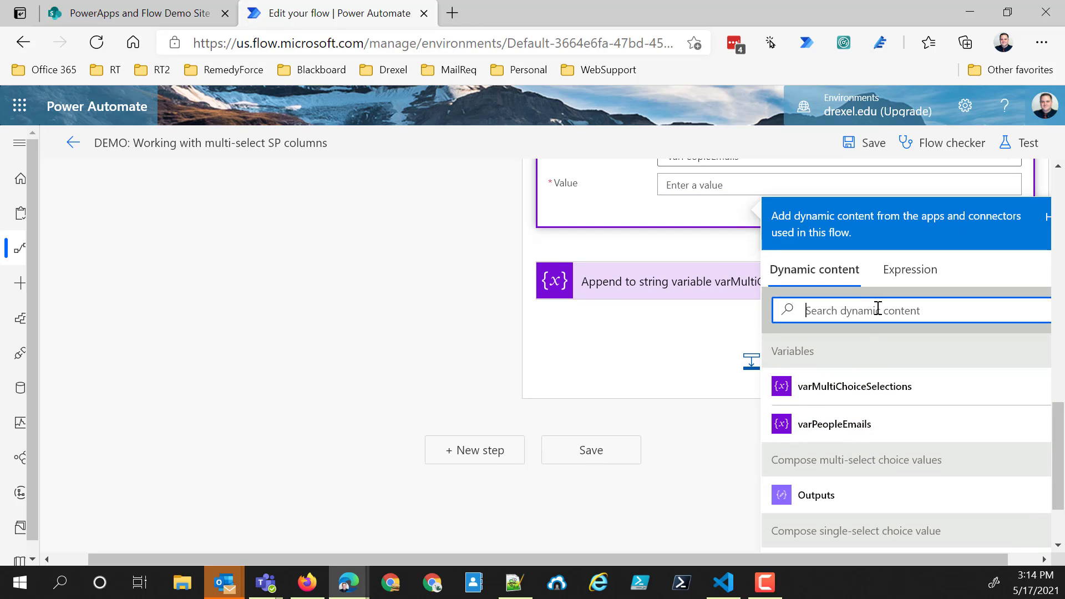
pyautogui.write('email')
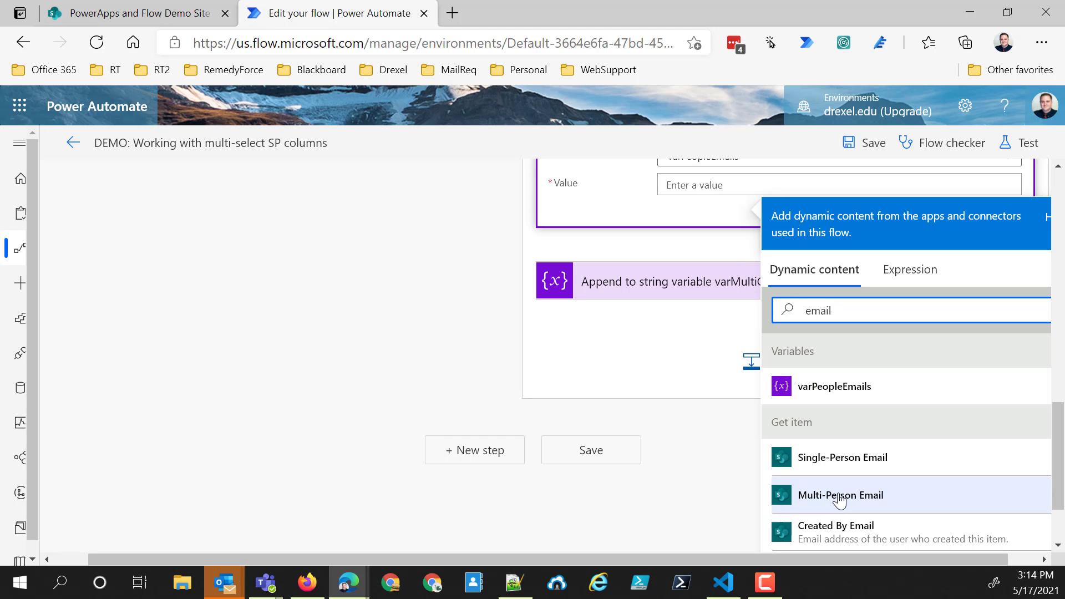
pyautogui.scroll(2, 840, 501)
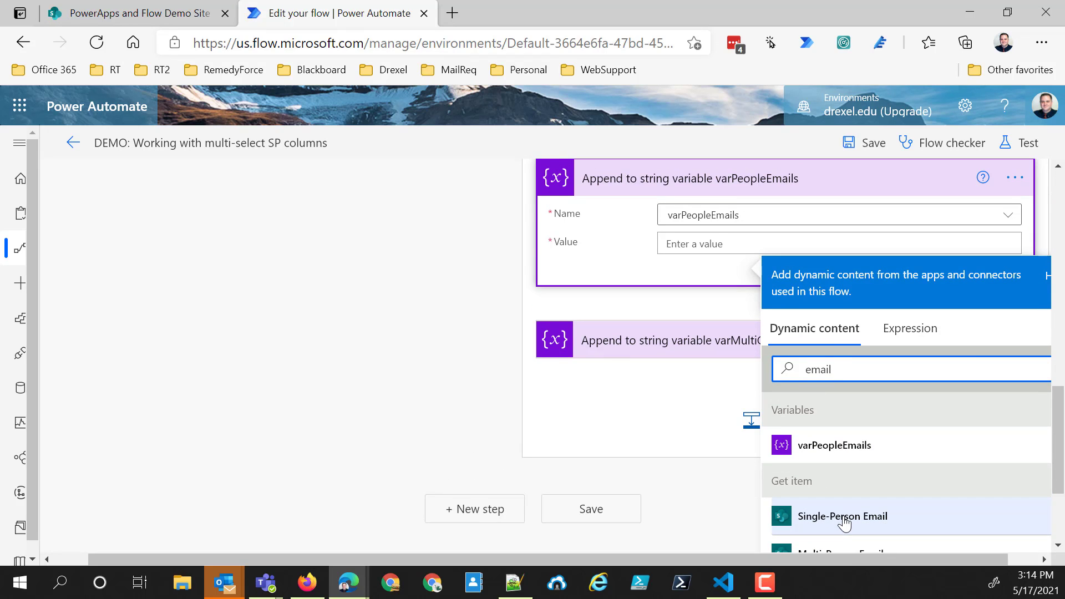
pyautogui.click(864, 541)
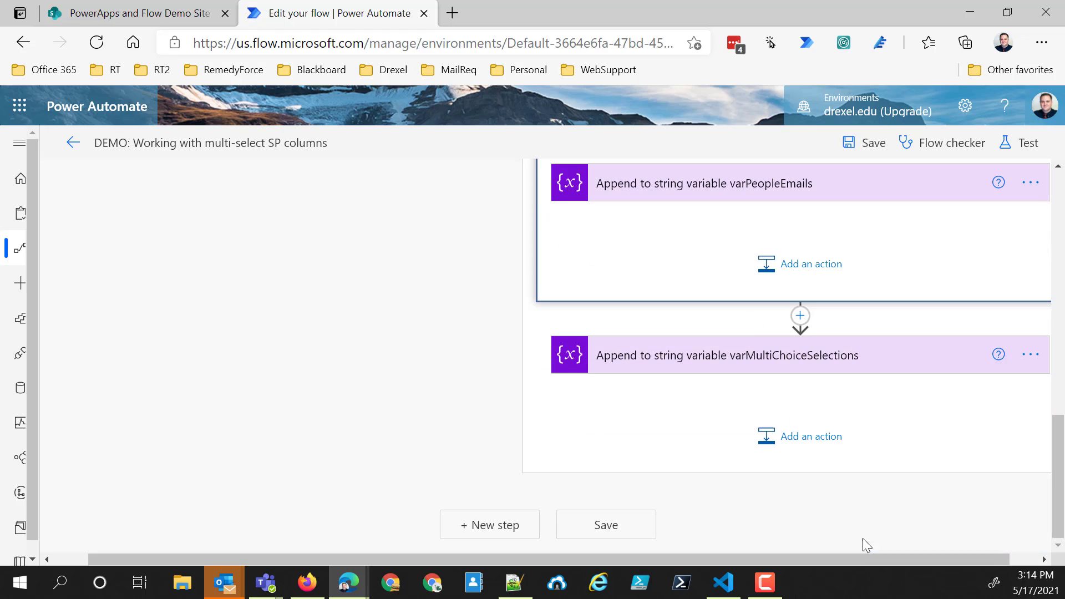
# - Check the Multi-Person output used by the "Apply to each" loop and compare it with the input of "Compose multi-person values"
pyautogui.scroll(2, 749, 316)
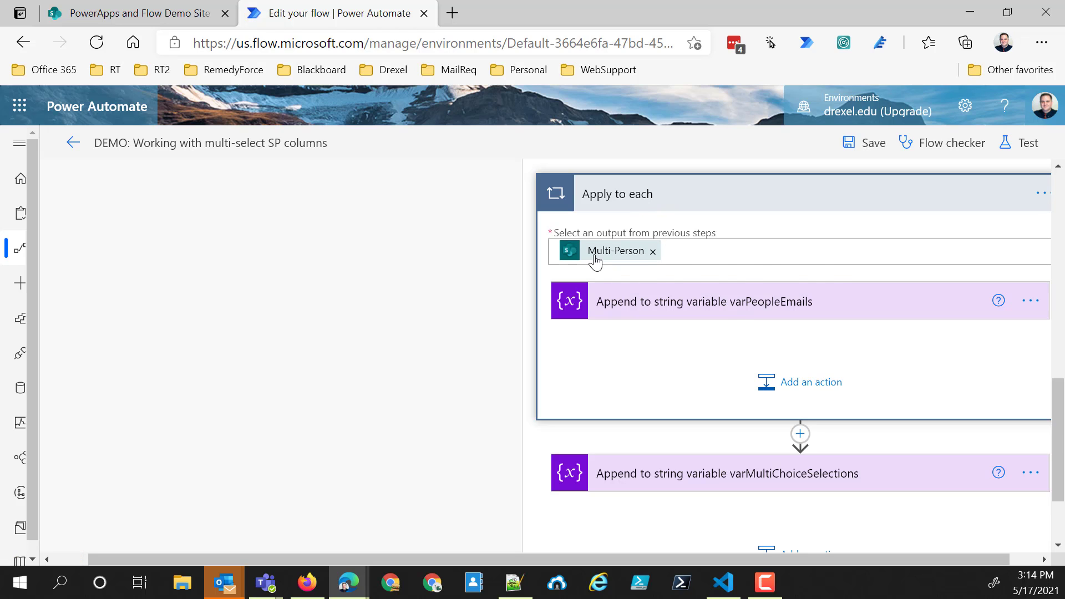
pyautogui.moveTo(628, 256)
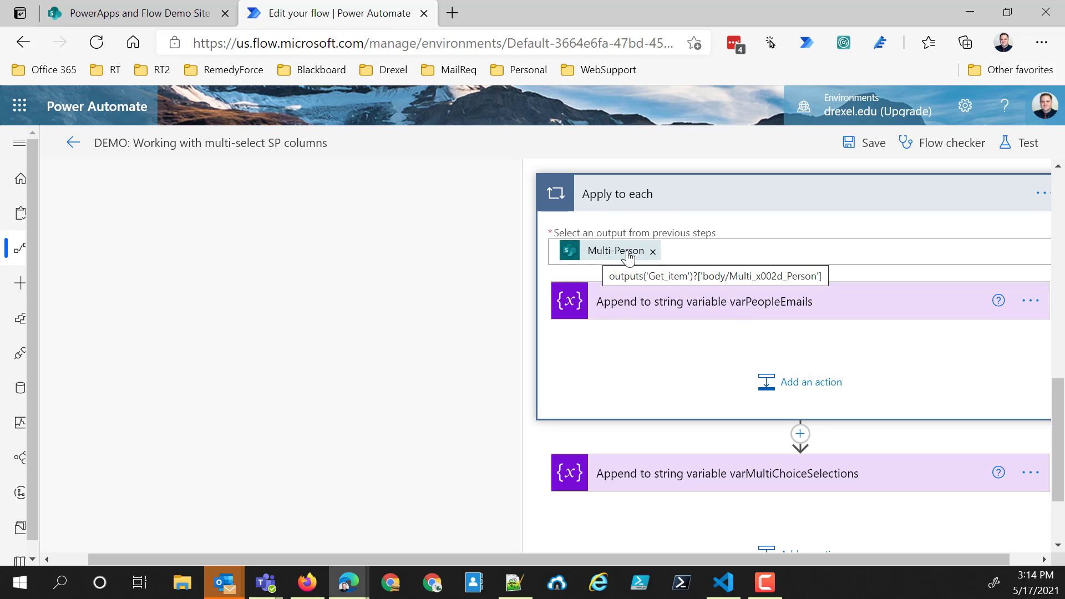
pyautogui.scroll(10, 630, 262)
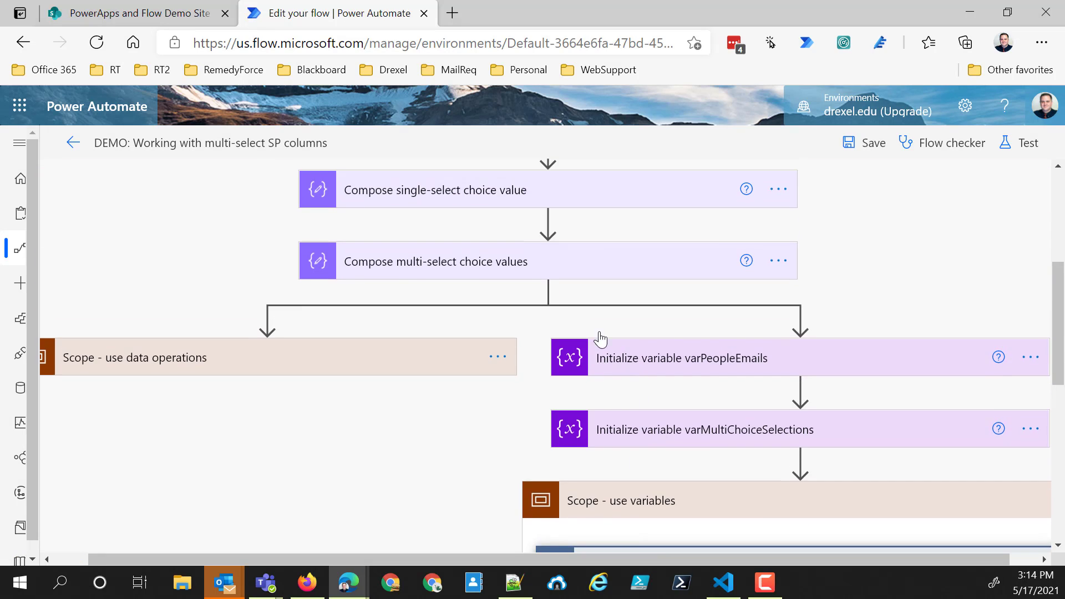
pyautogui.click(515, 277)
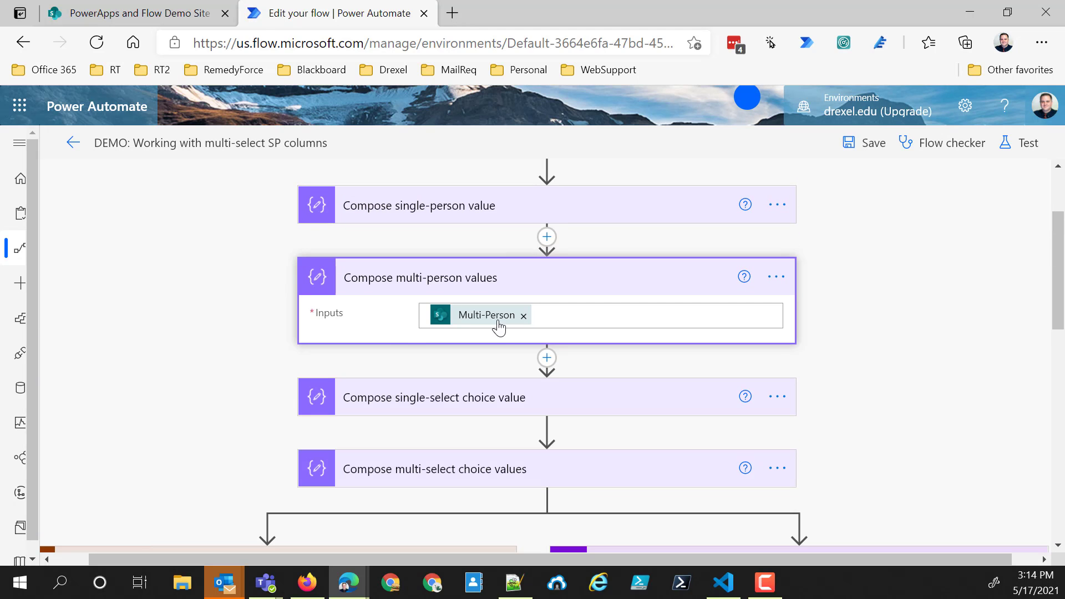
pyautogui.moveTo(505, 327)
# - Expand the varPeopleEmails append action inside "Apply to each" and add a semicolon after Multi-Person Email in its value
pyautogui.scroll(-10, 611, 413)
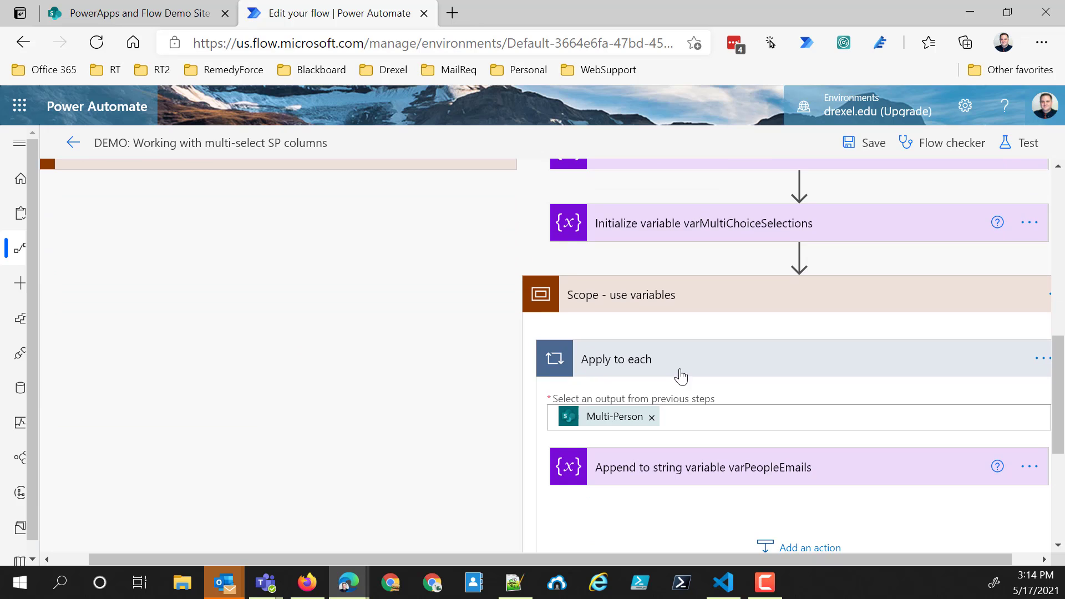
pyautogui.click(719, 472)
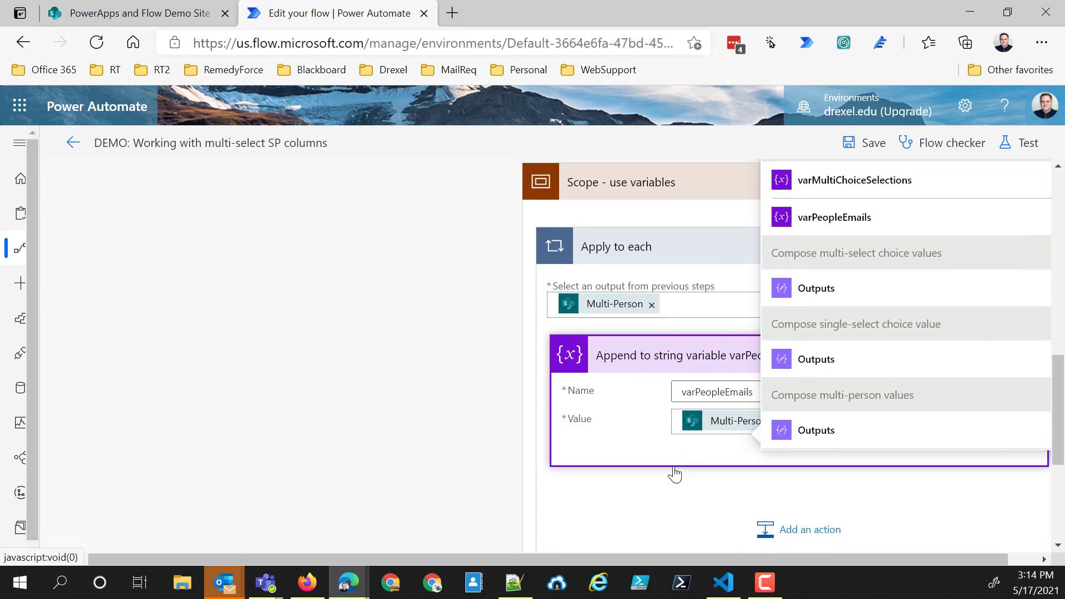
pyautogui.click(733, 444)
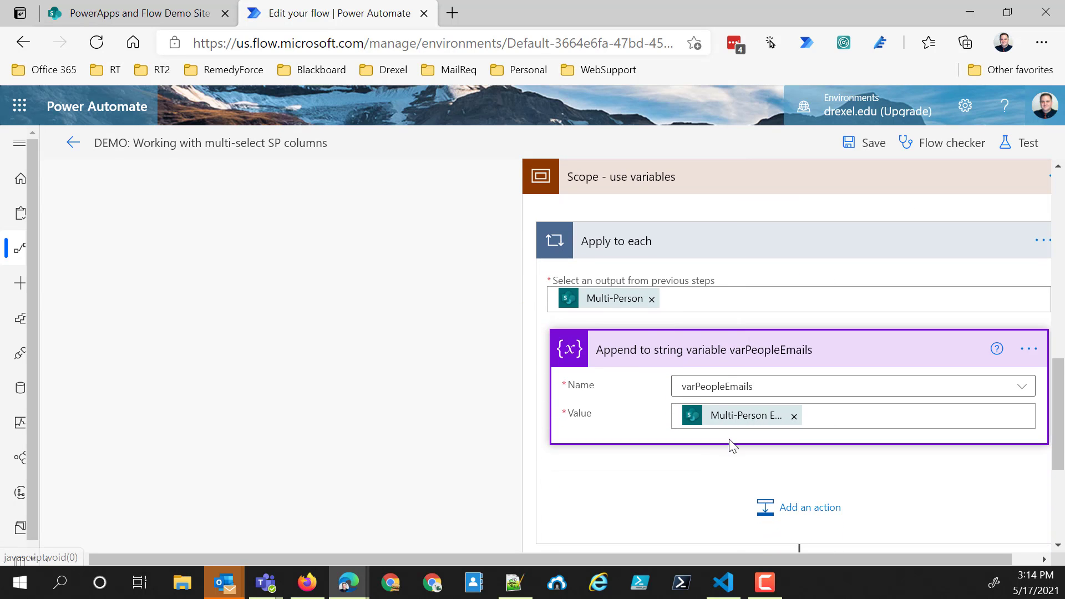
pyautogui.click(824, 415)
pyautogui.write(';')
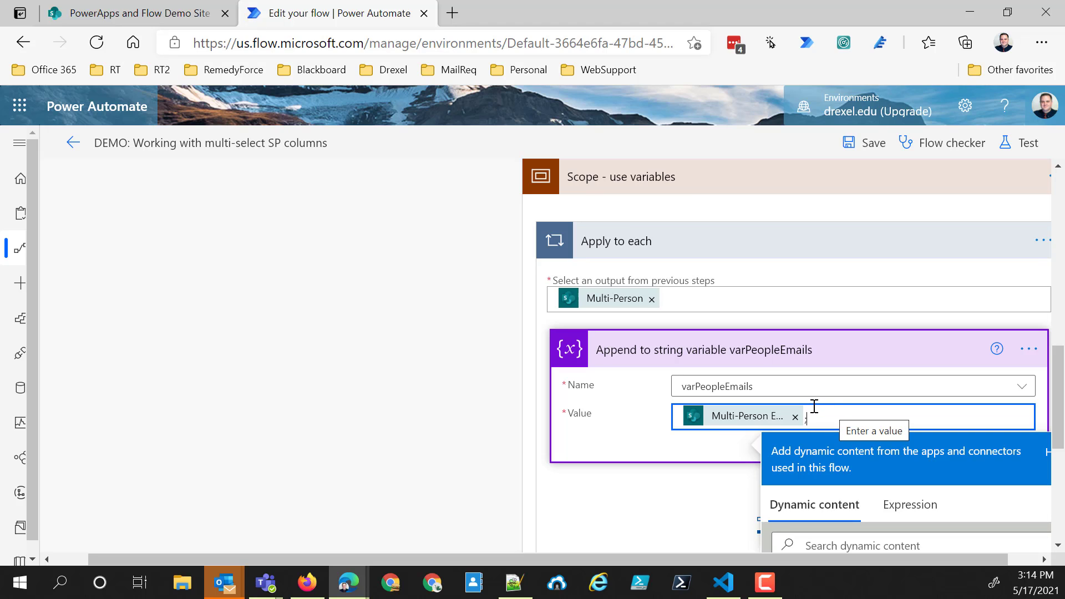
# - In "Append to string variable varMultiChoiceSelections", search the dynamic content for choice and set the value to Multi-Select Choice Value
pyautogui.scroll(-2, 782, 408)
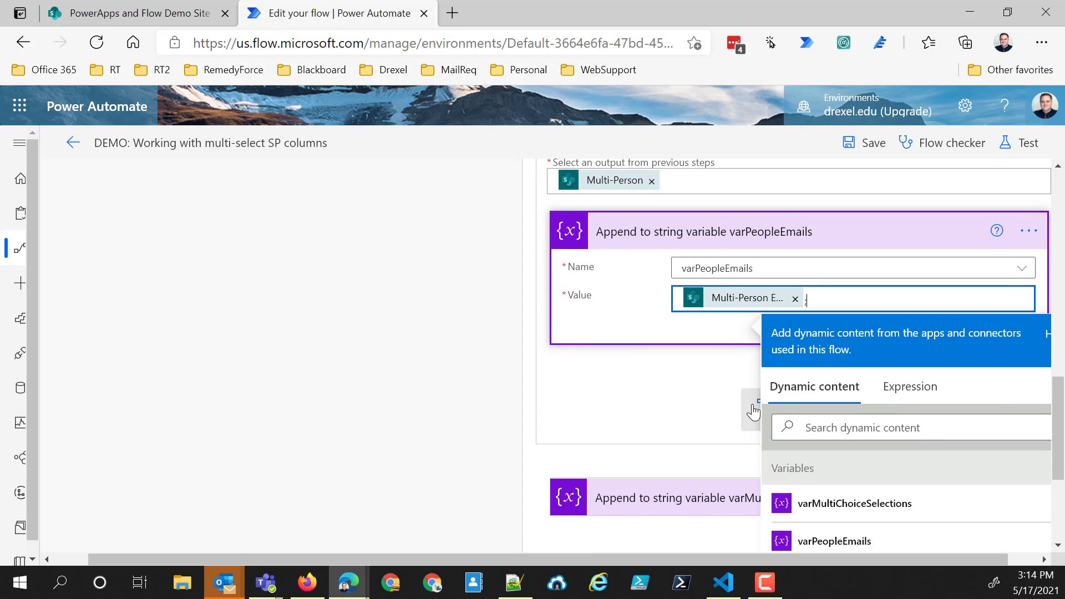
pyautogui.click(717, 503)
pyautogui.scroll(-2, 740, 464)
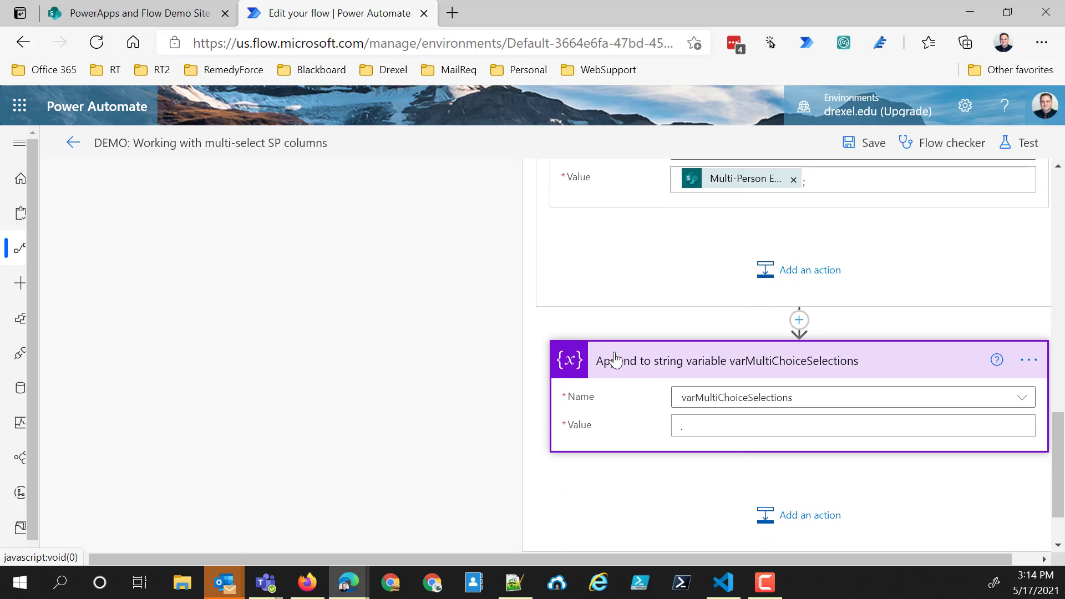
pyautogui.click(688, 427)
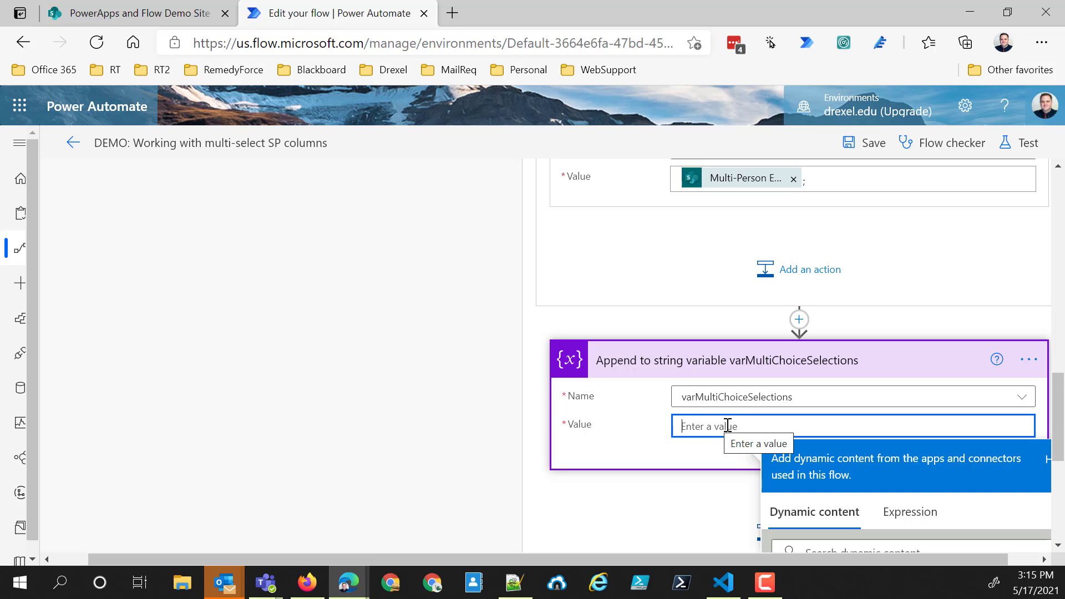
pyautogui.scroll(-1, 790, 423)
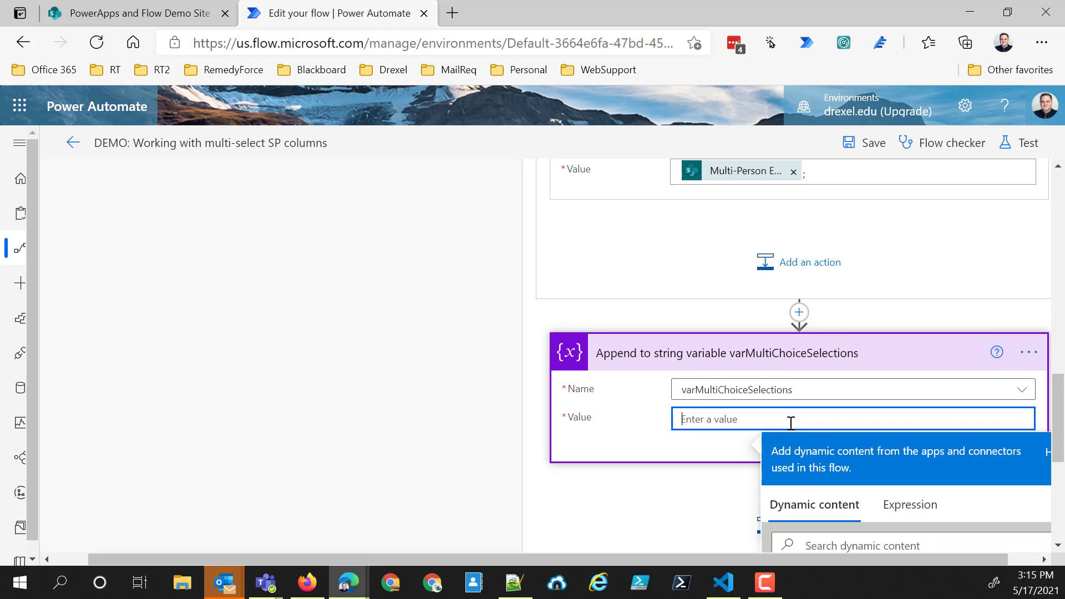
pyautogui.scroll(-2, 791, 424)
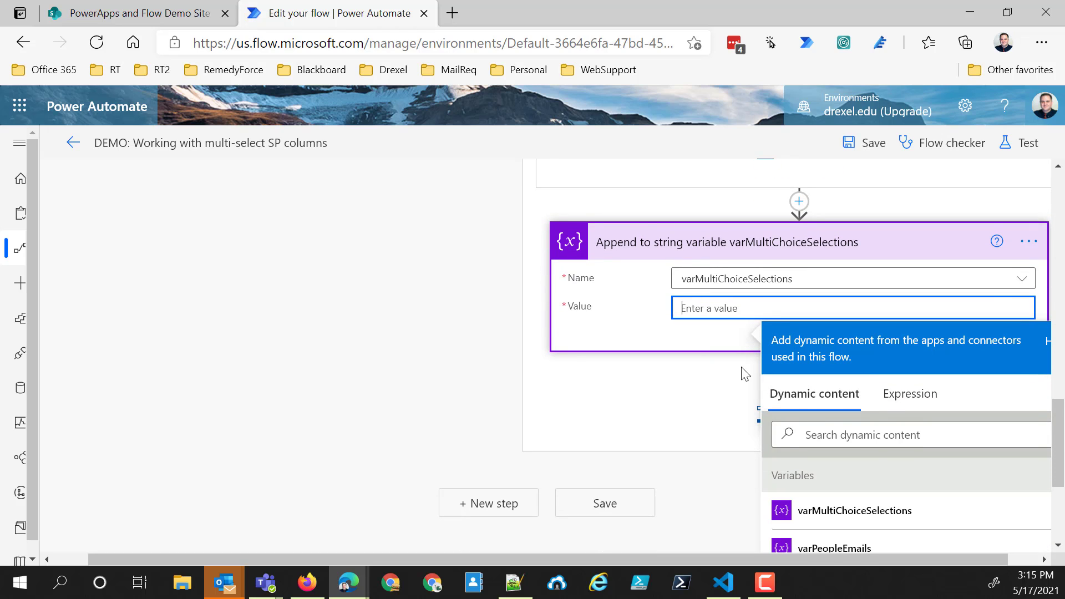
pyautogui.scroll(-1, 809, 417)
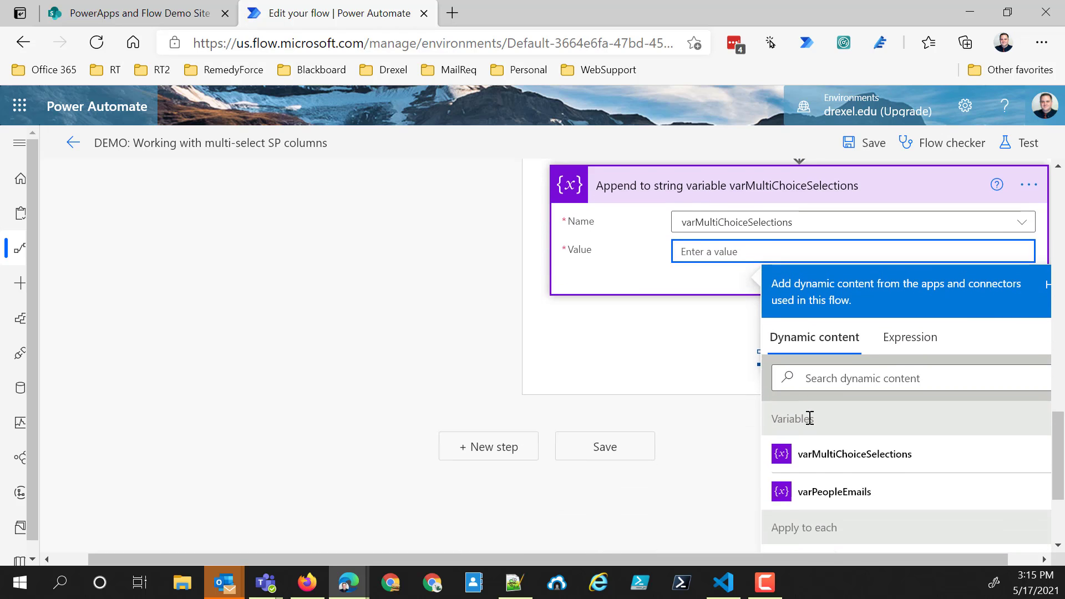
pyautogui.click(836, 377)
pyautogui.write('choice')
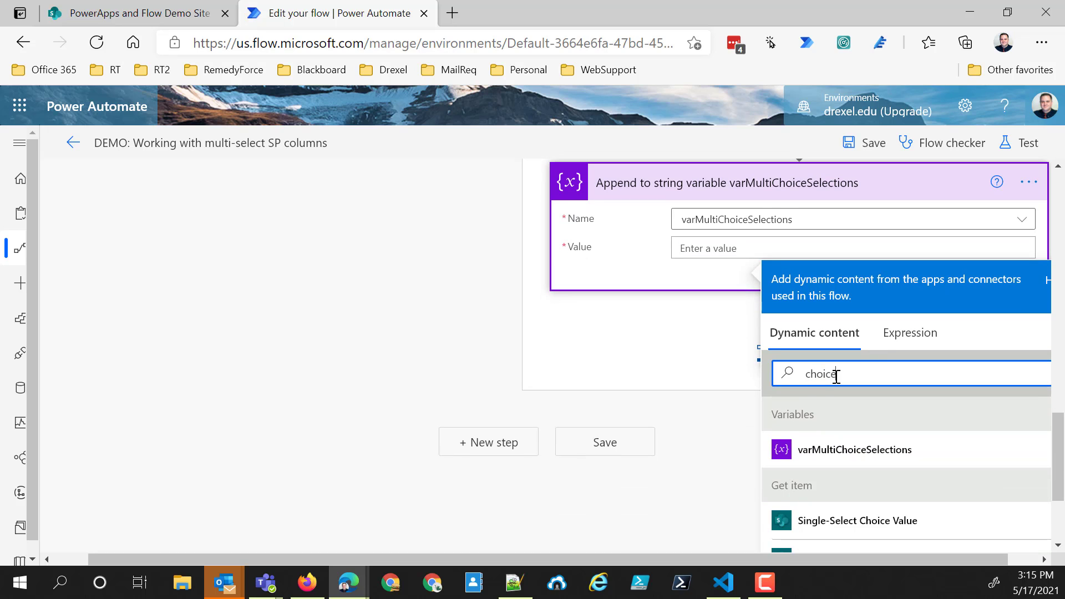
pyautogui.scroll(-2, 838, 491)
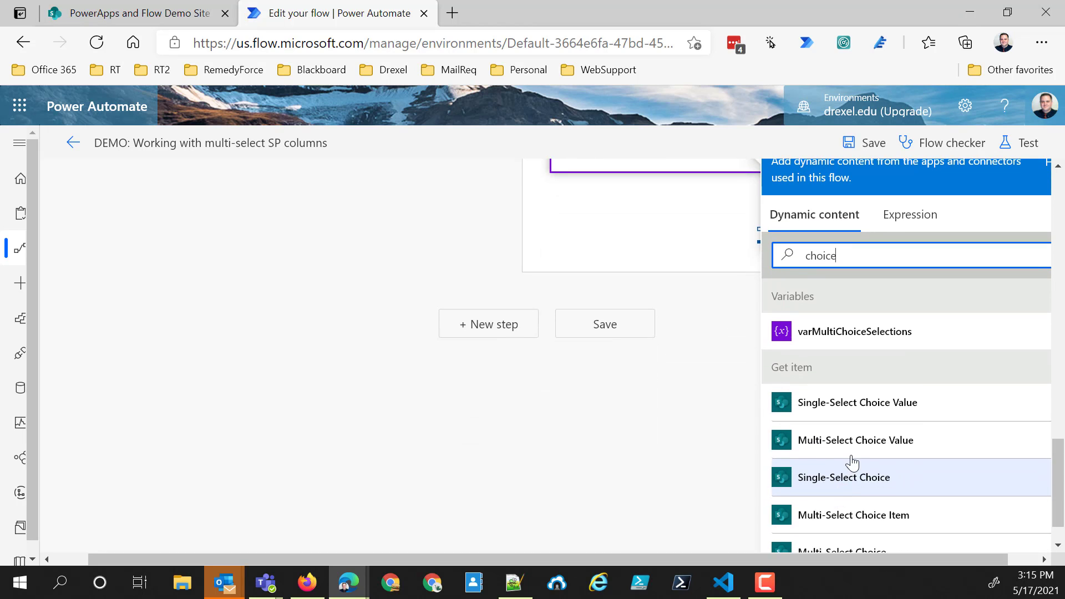
pyautogui.click(878, 447)
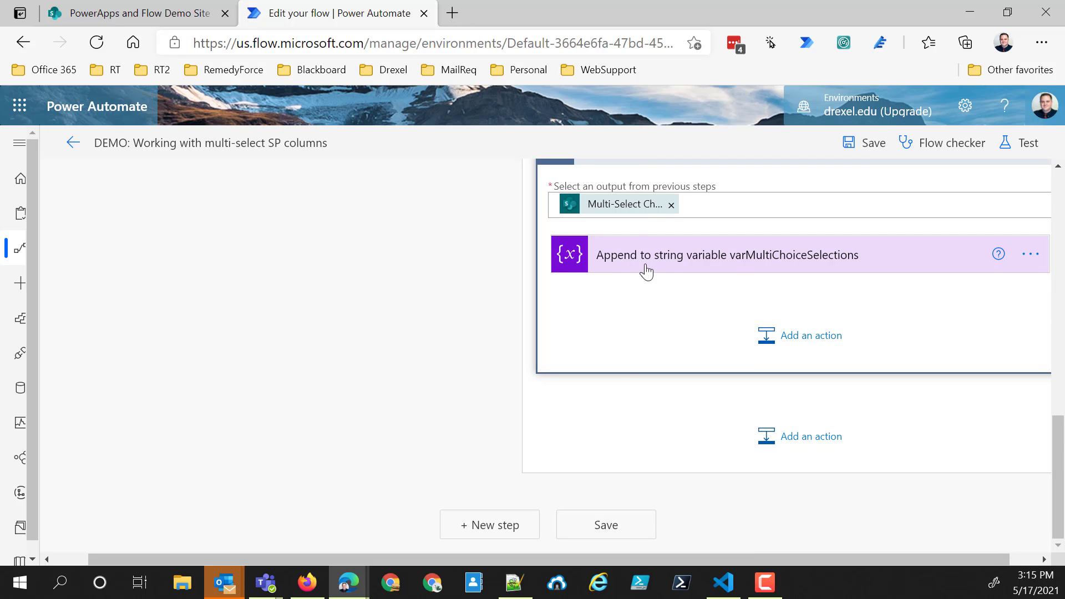
# - Expand the varMultiChoiceSelections append action inside "Apply to each 2" and open its value for editing after the multi-select choice token
pyautogui.scroll(1, 644, 295)
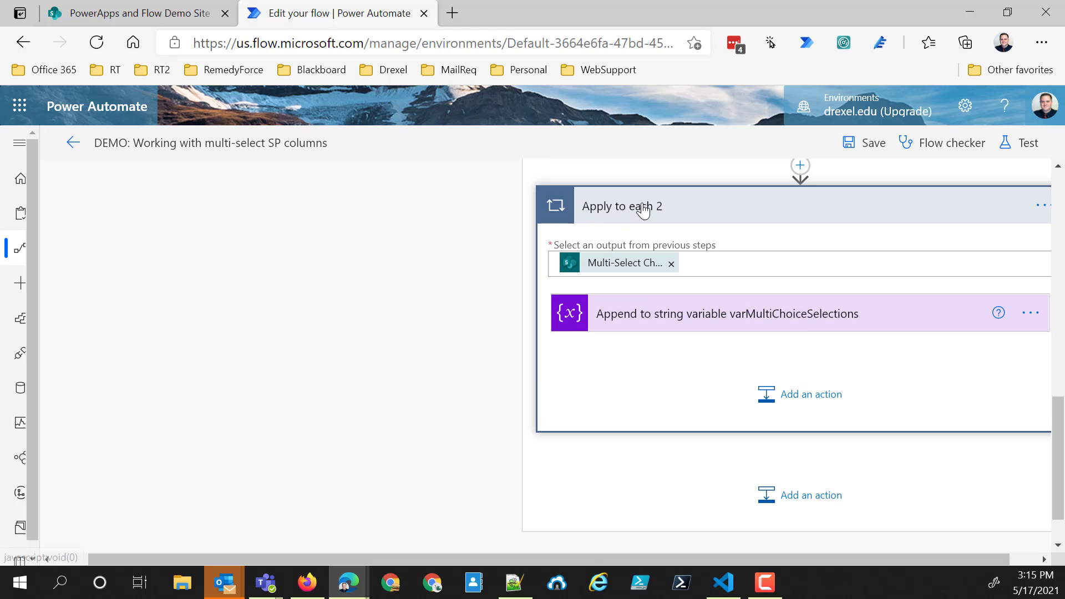
pyautogui.click(692, 318)
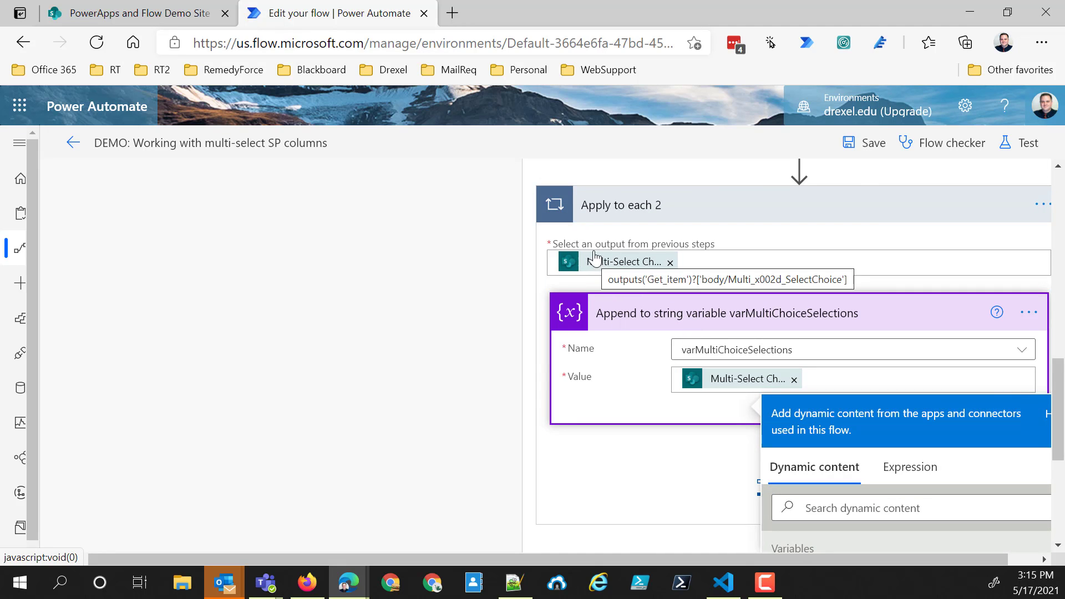
pyautogui.click(823, 377)
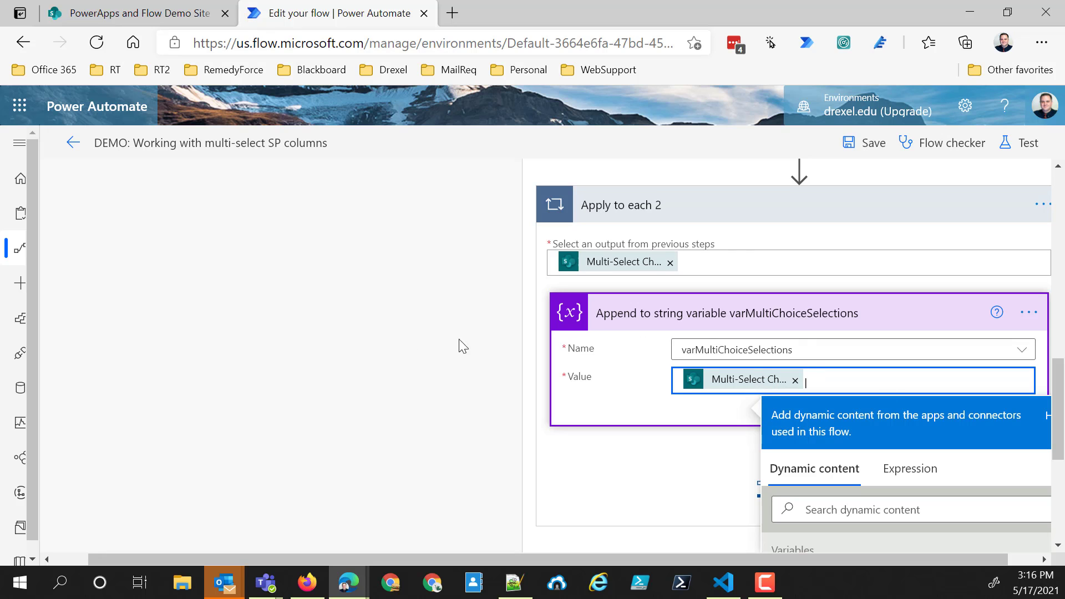
# - Collapse the "Apply to each" loops in the variables scope and expand "Scope - use data operations" in the parallel branch
pyautogui.scroll(3, 499, 355)
pyautogui.scroll(3, 638, 388)
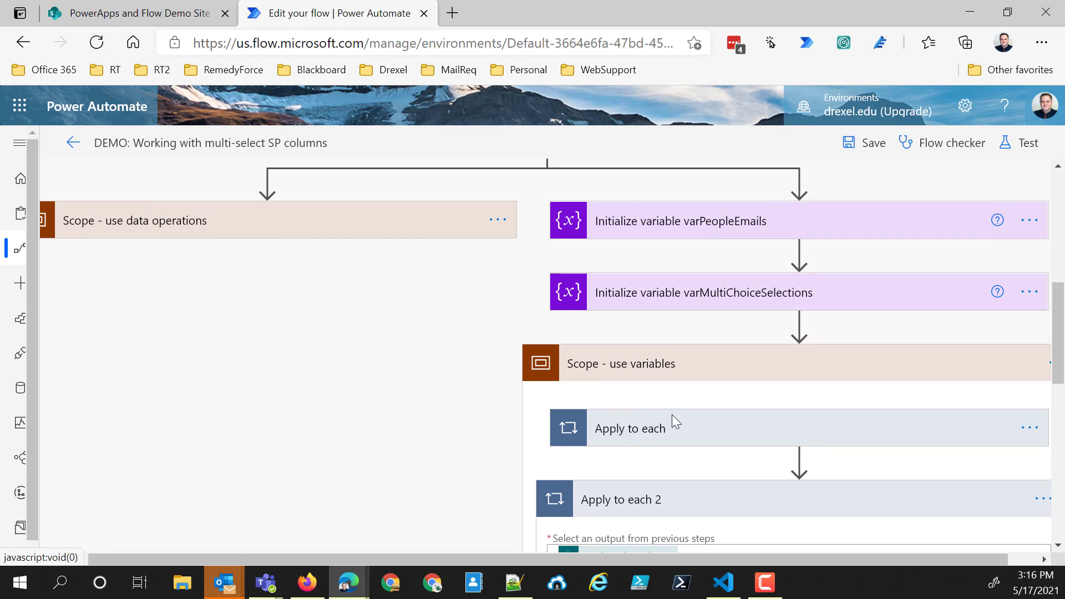
pyautogui.click(712, 503)
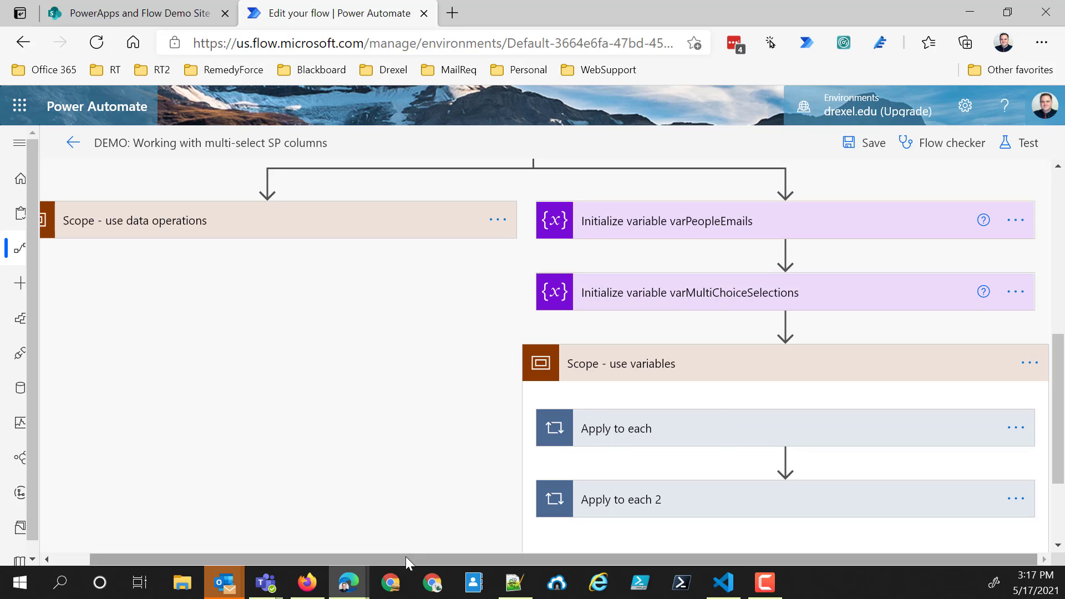
pyautogui.moveTo(397, 554); pyautogui.dragTo(244, 561)
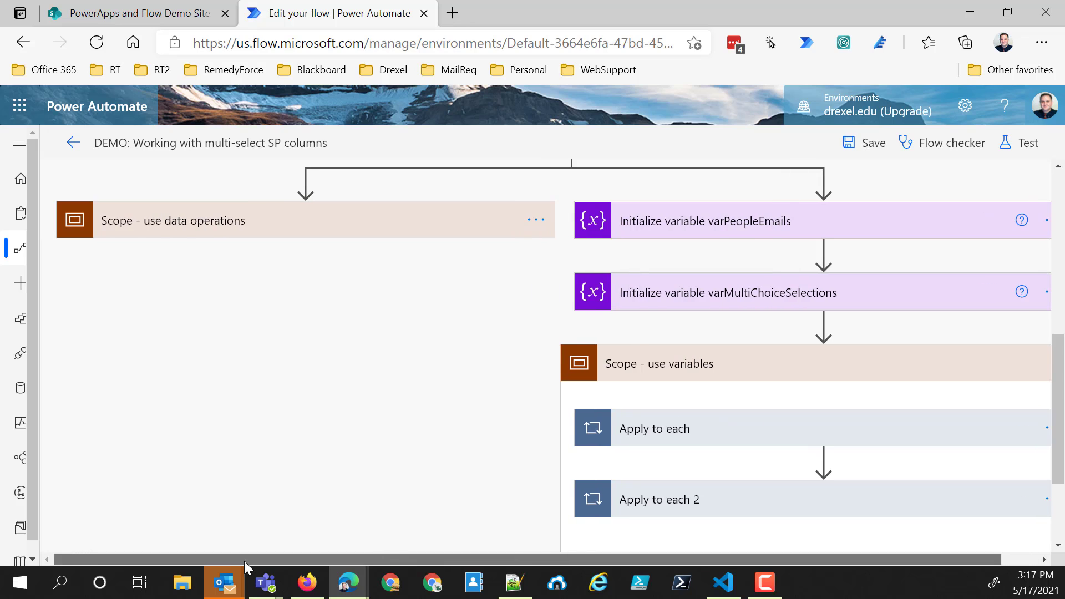
pyautogui.click(371, 233)
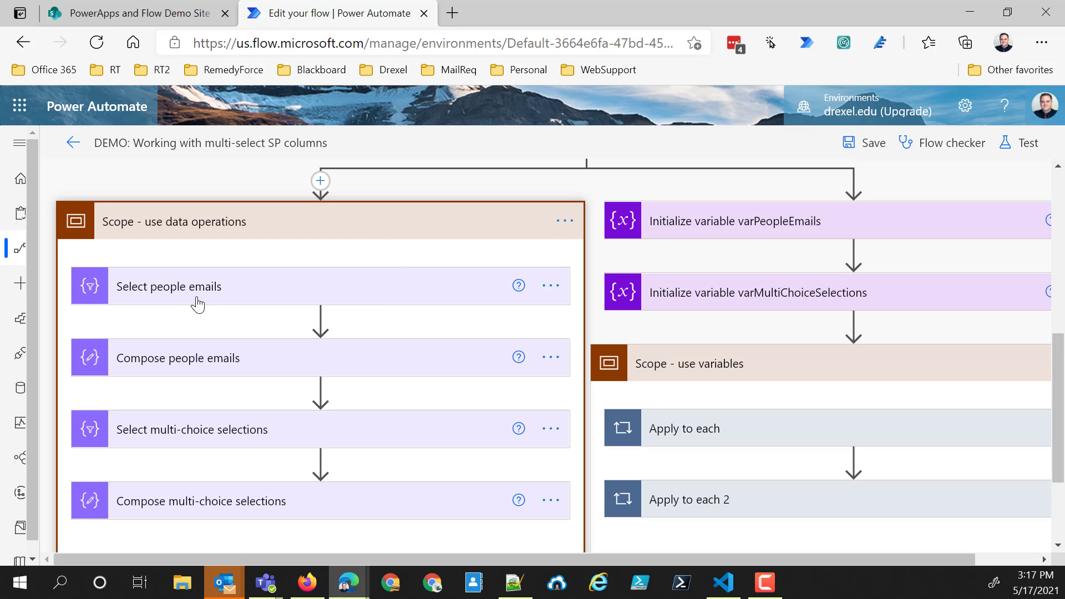
# - Expand "Select people emails" and remove the email key with its Multi-Person Email value from the Map
pyautogui.click(258, 285)
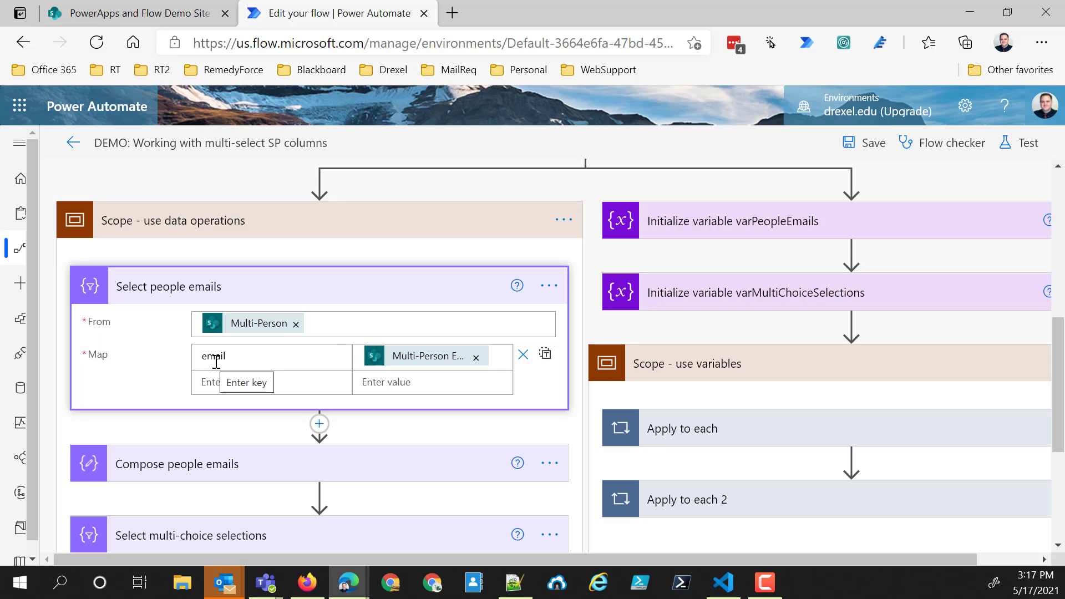
pyautogui.moveTo(232, 356); pyautogui.dragTo(196, 356)
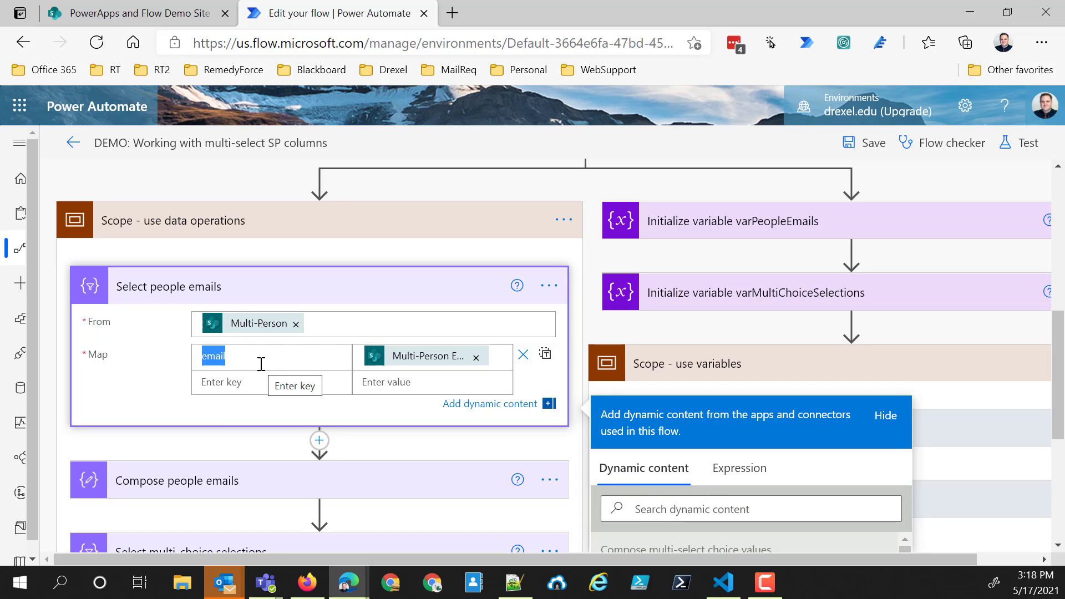
pyautogui.press('BackSpace')
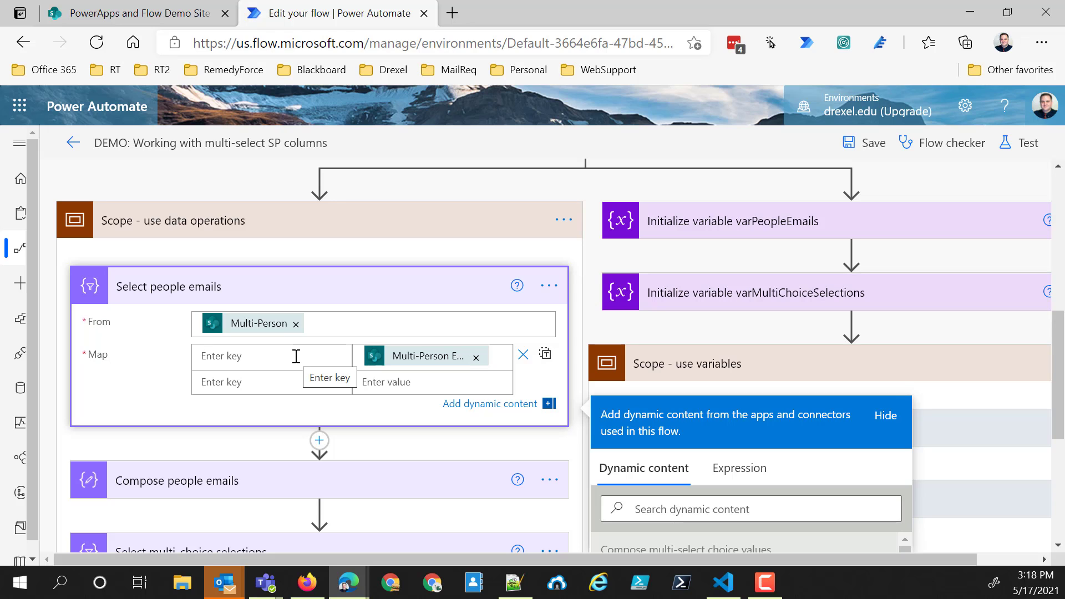
pyautogui.click(476, 358)
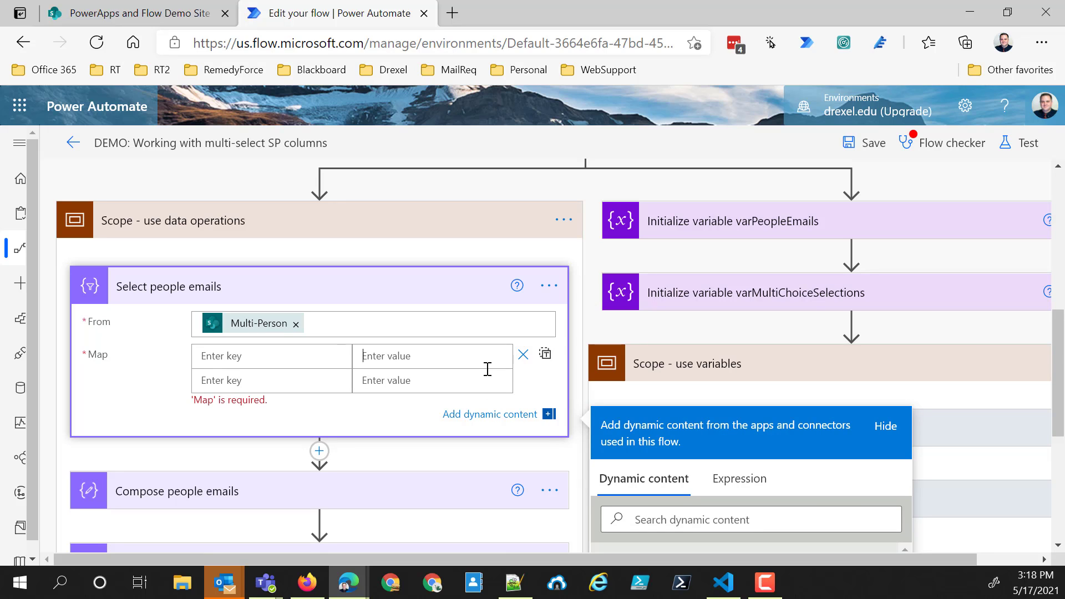
pyautogui.click(523, 355)
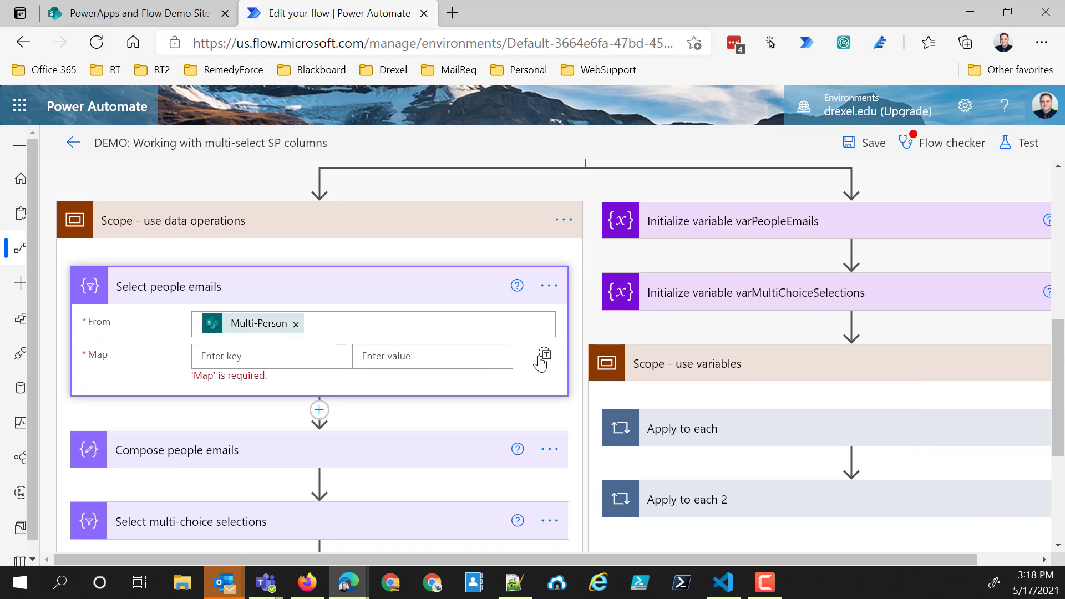
# - Switch the Map of "Select people emails" to text mode and set it to the Multi-Person Email dynamic content
pyautogui.click(543, 357)
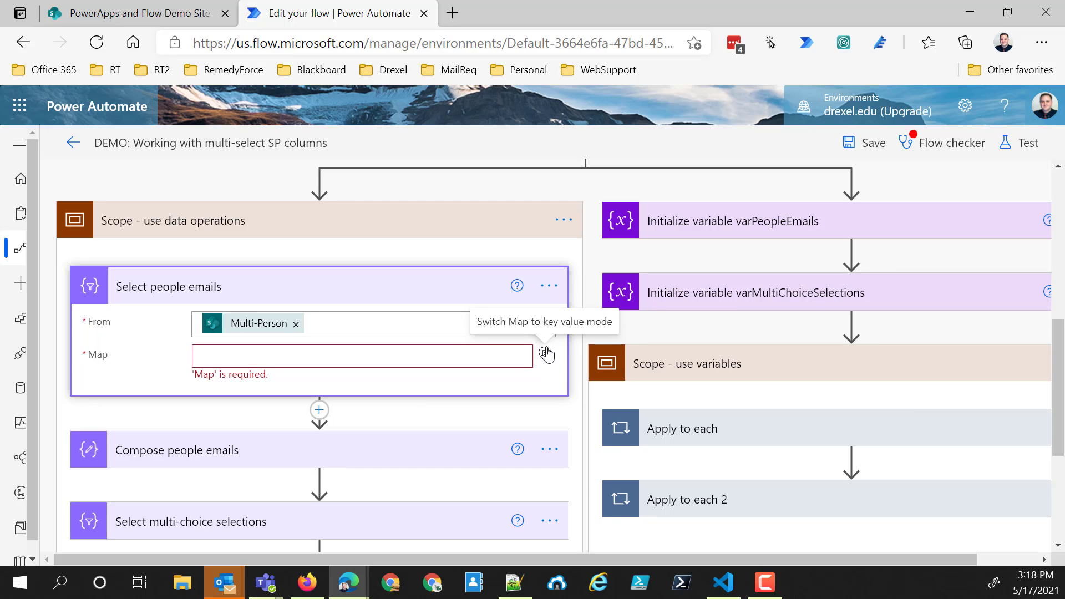
pyautogui.click(546, 353)
pyautogui.click(545, 355)
pyautogui.click(431, 356)
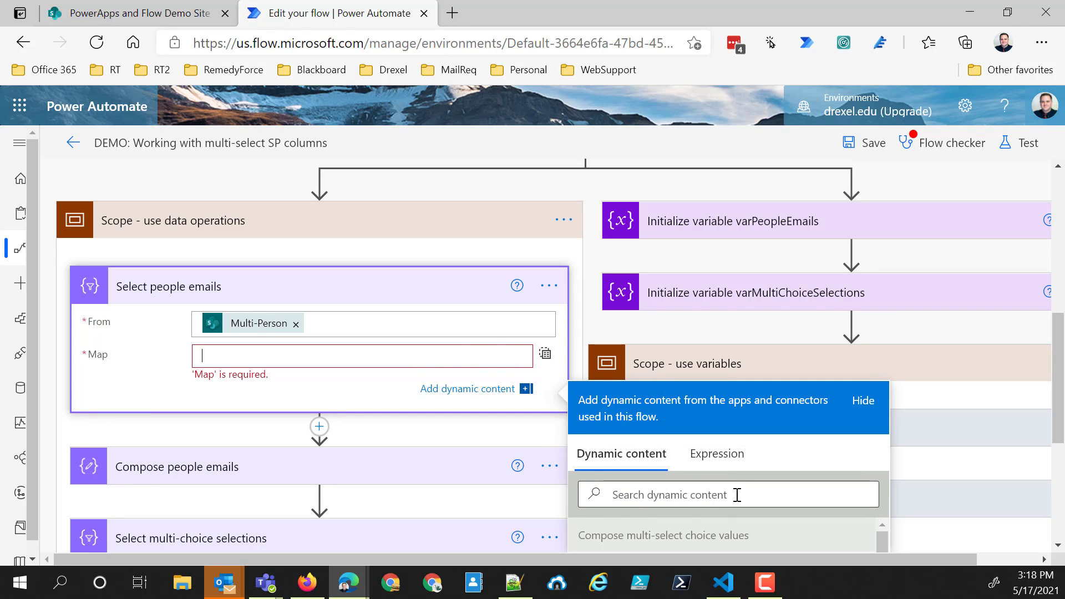
pyautogui.scroll(-5, 721, 493)
pyautogui.scroll(-4, 721, 502)
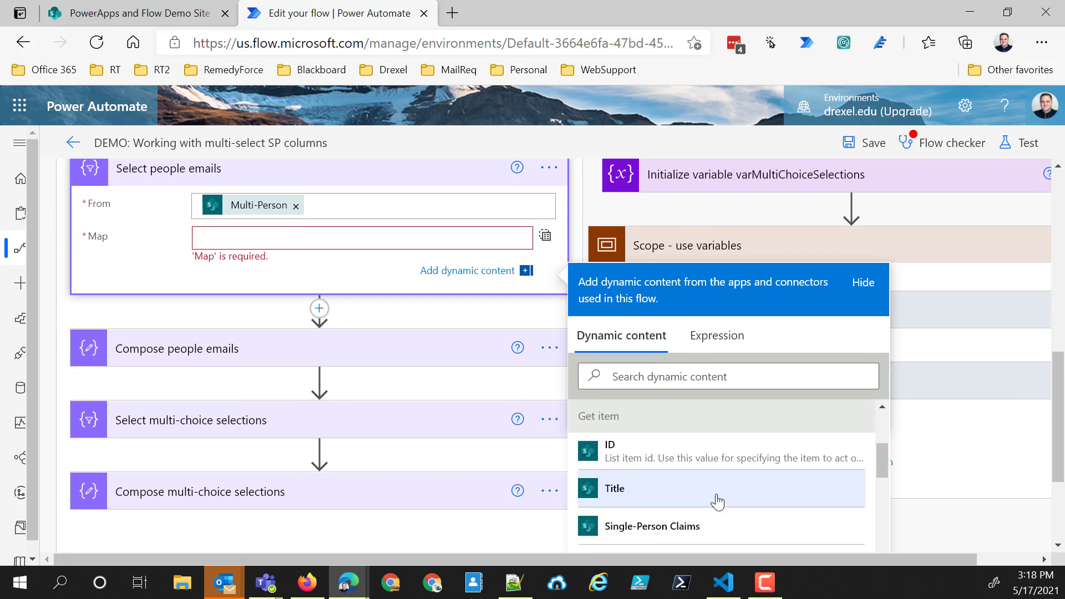
pyautogui.scroll(-3, 701, 486)
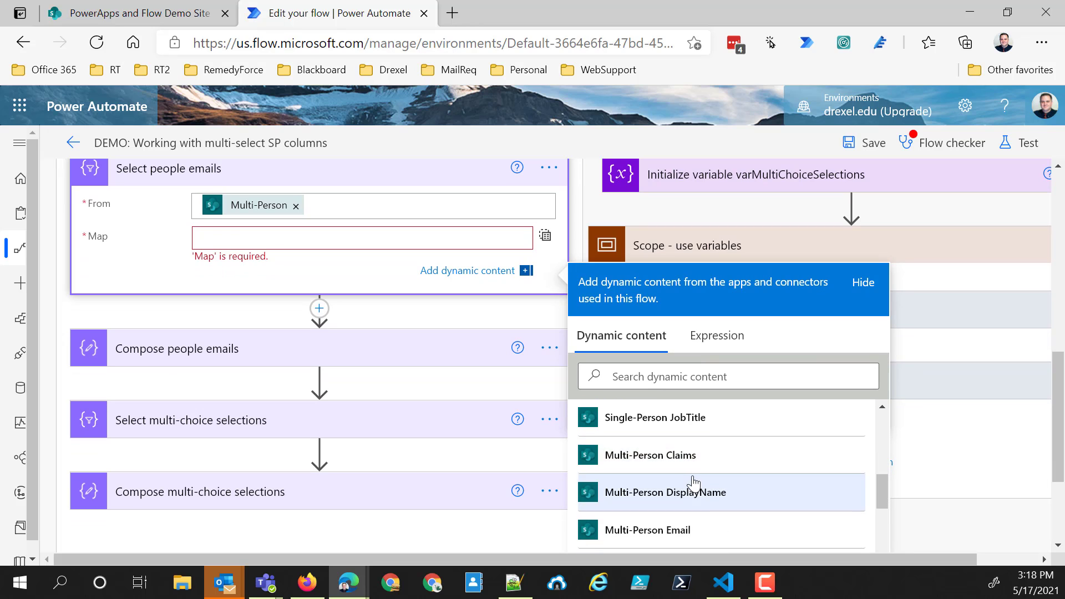
pyautogui.click(648, 530)
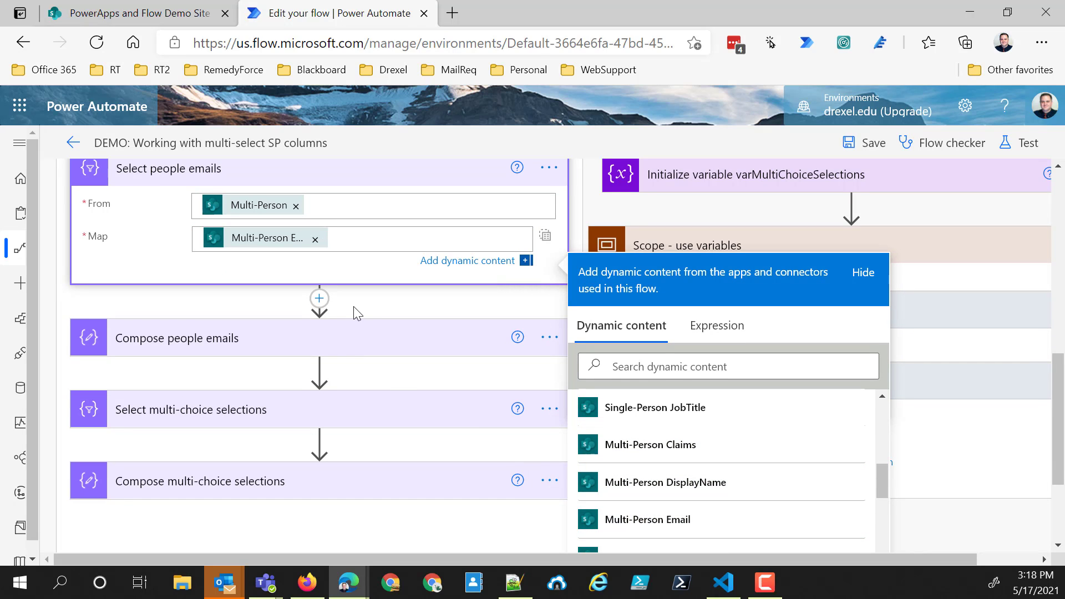
# - Expand "Compose people emails" and clear its Inputs value
pyautogui.scroll(2, 356, 306)
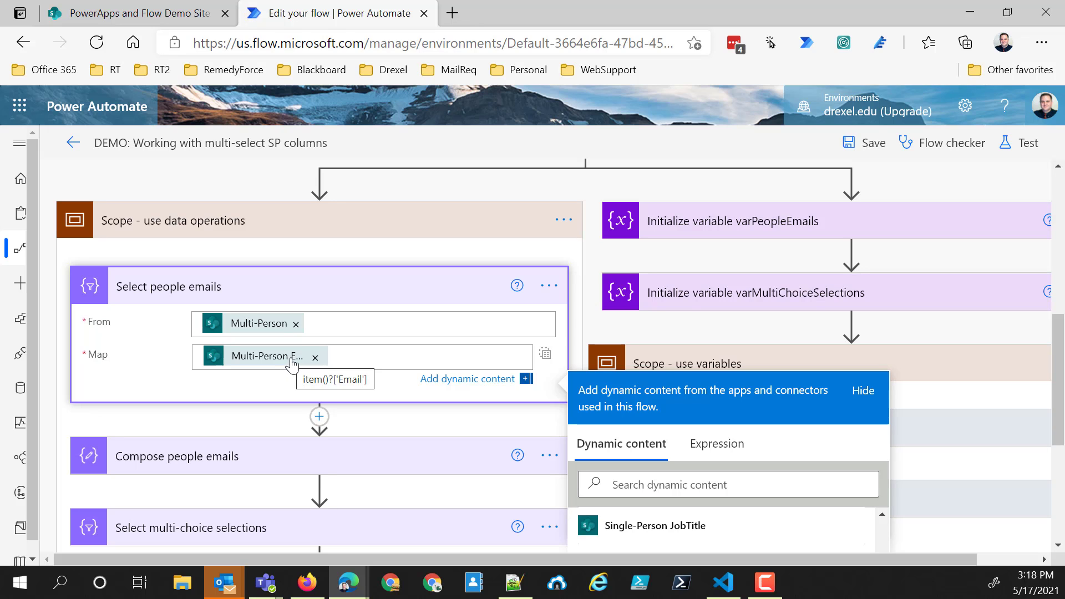
pyautogui.click(320, 460)
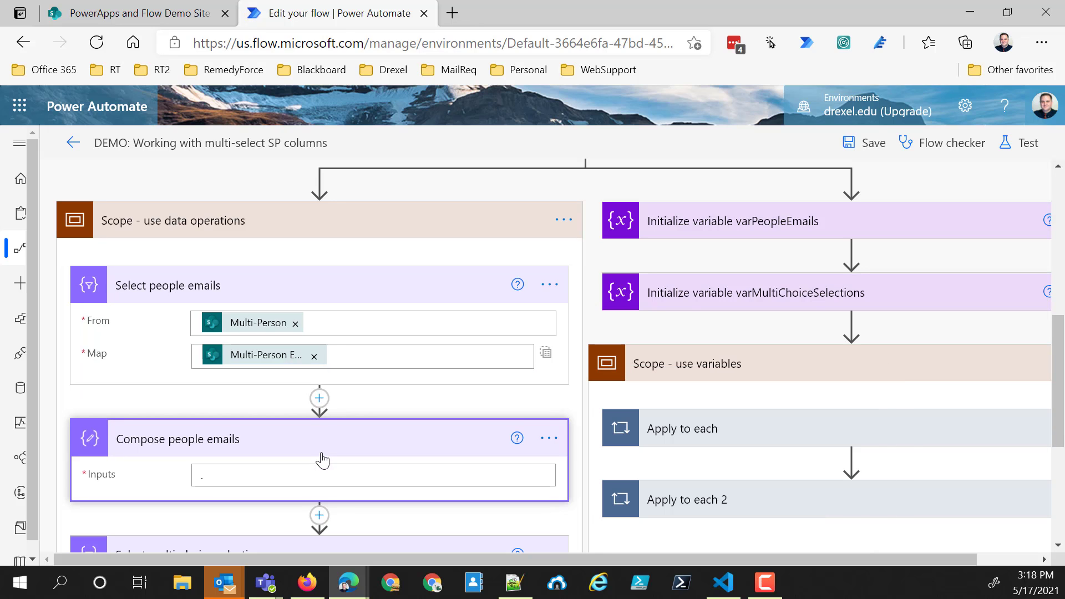
pyautogui.click(226, 479)
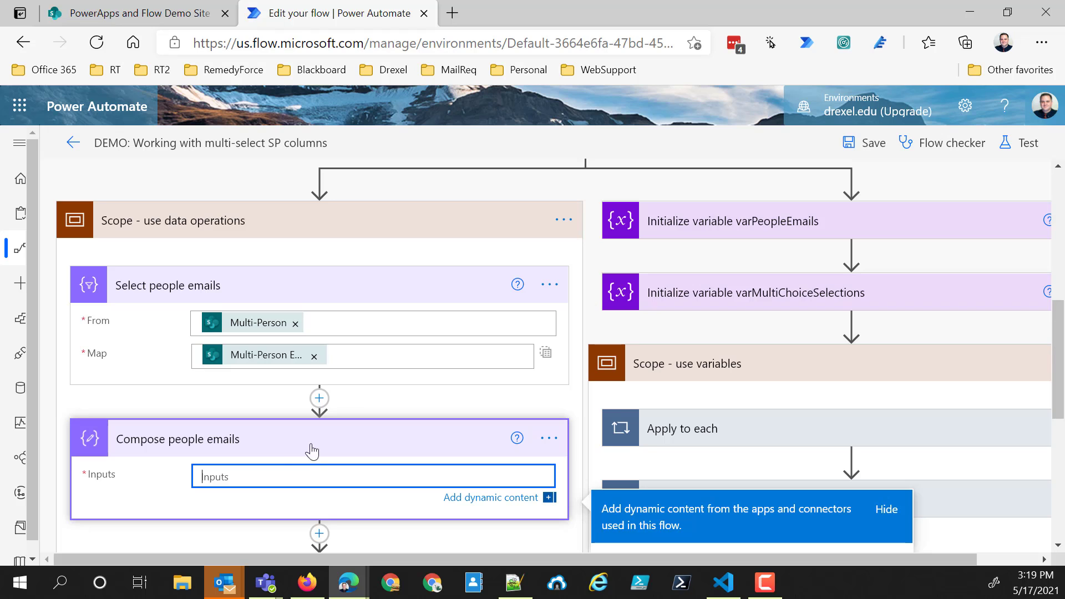
# - Insert a Data Operation Join action between "Select people emails" and "Compose people emails", searching the operations for join
pyautogui.click(319, 392)
pyautogui.click(320, 400)
pyautogui.click(309, 425)
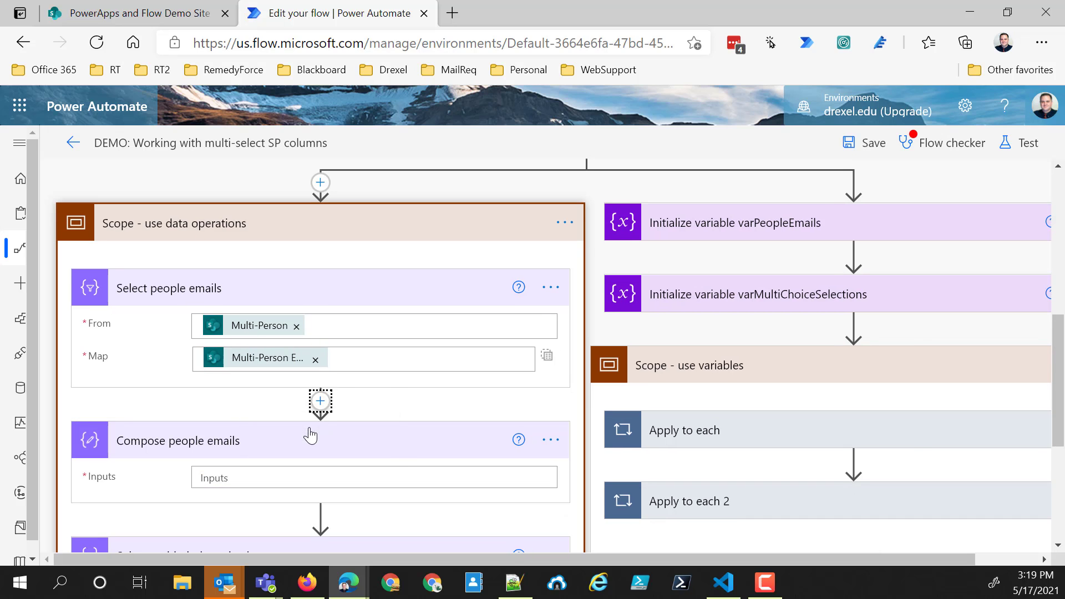
pyautogui.write('join')
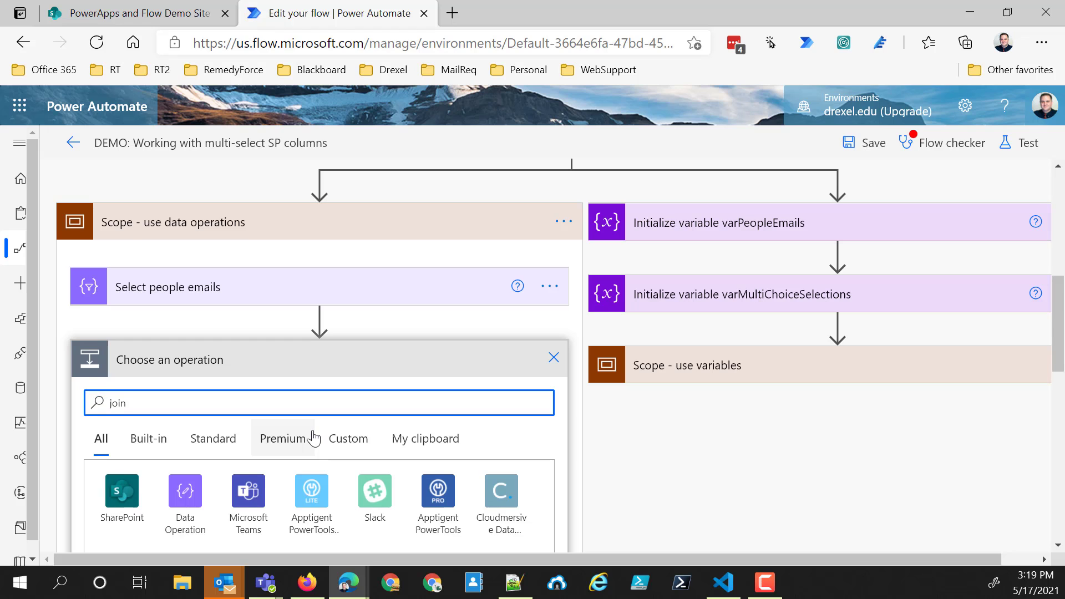
pyautogui.scroll(-6, 267, 435)
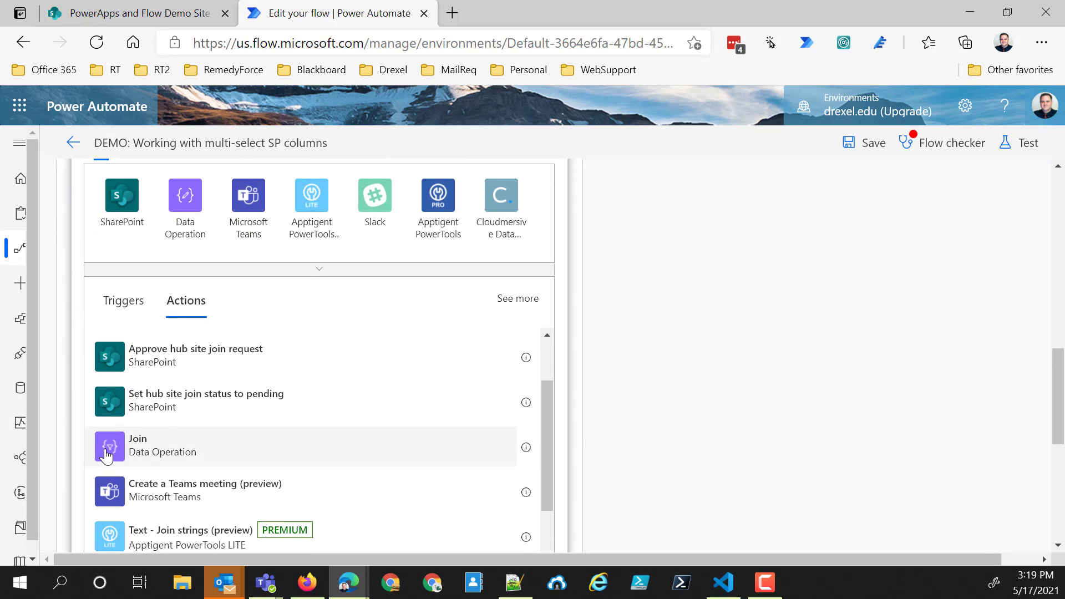
pyautogui.click(108, 457)
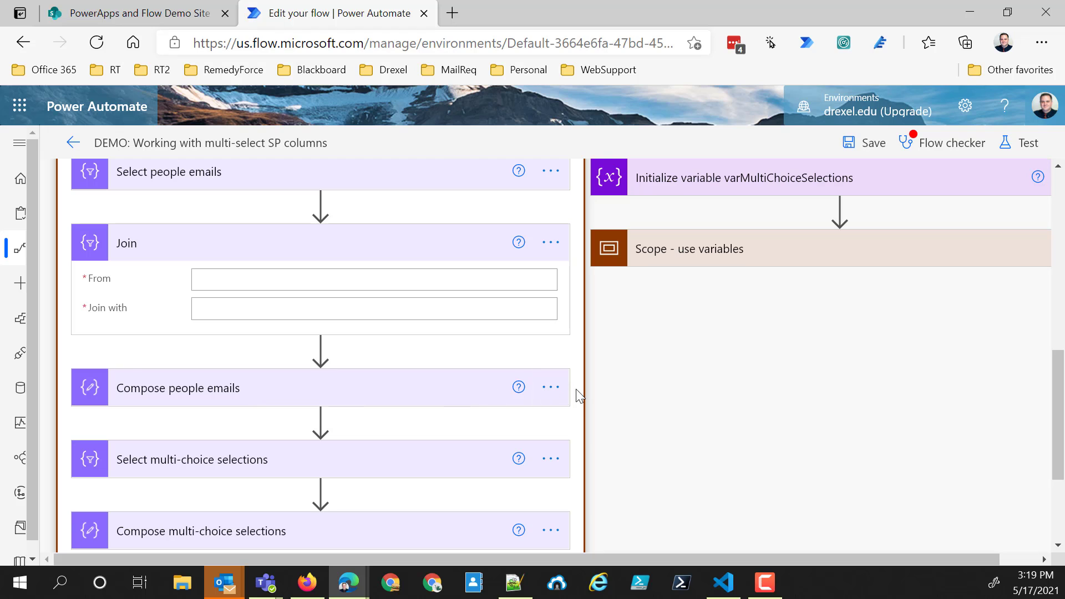
# - Rename the Join action as "Join people emails", copying the "people emails" wording from the Compose action's name
pyautogui.click(550, 392)
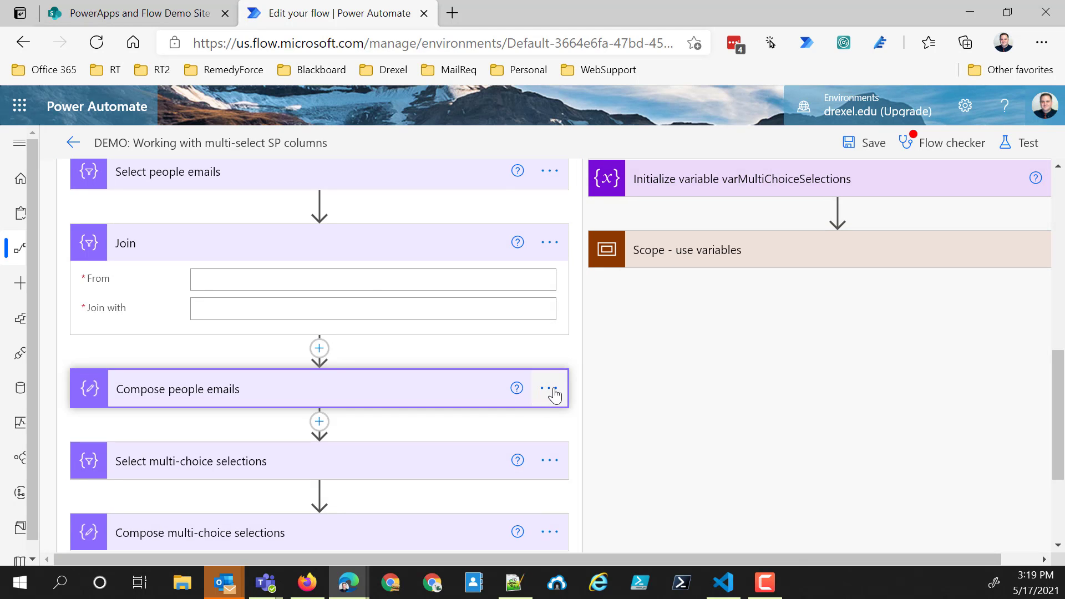
pyautogui.click(550, 390)
pyautogui.click(610, 366)
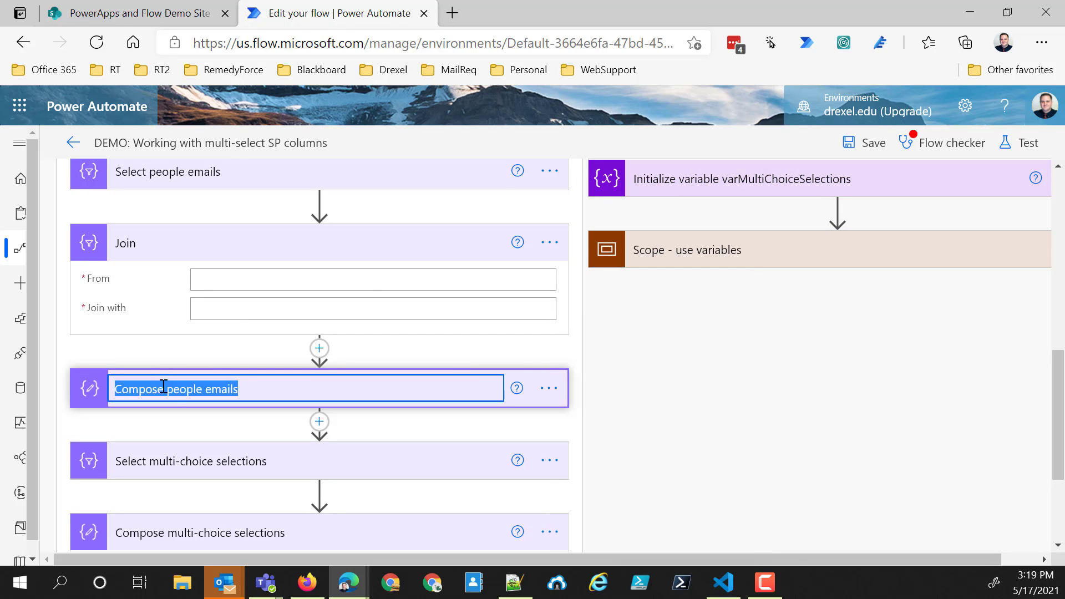
pyautogui.click(163, 389)
pyautogui.moveTo(167, 389); pyautogui.dragTo(380, 390)
pyautogui.hotkey('ctrl', 'c')
pyautogui.click(549, 243)
pyautogui.click(596, 277)
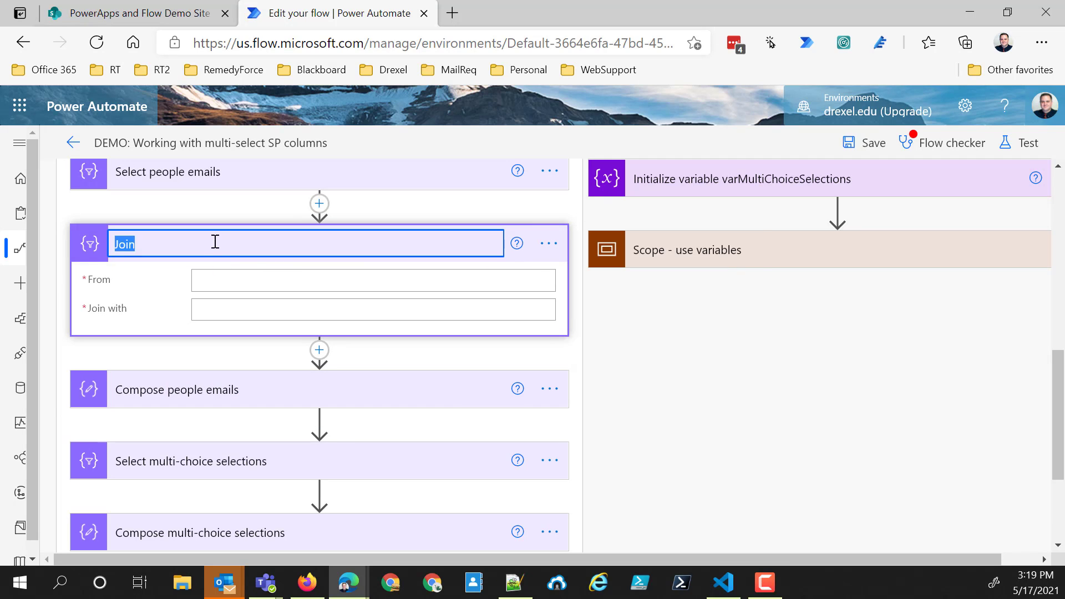
pyautogui.click(215, 235)
pyautogui.hotkey('ctrl', 'v')
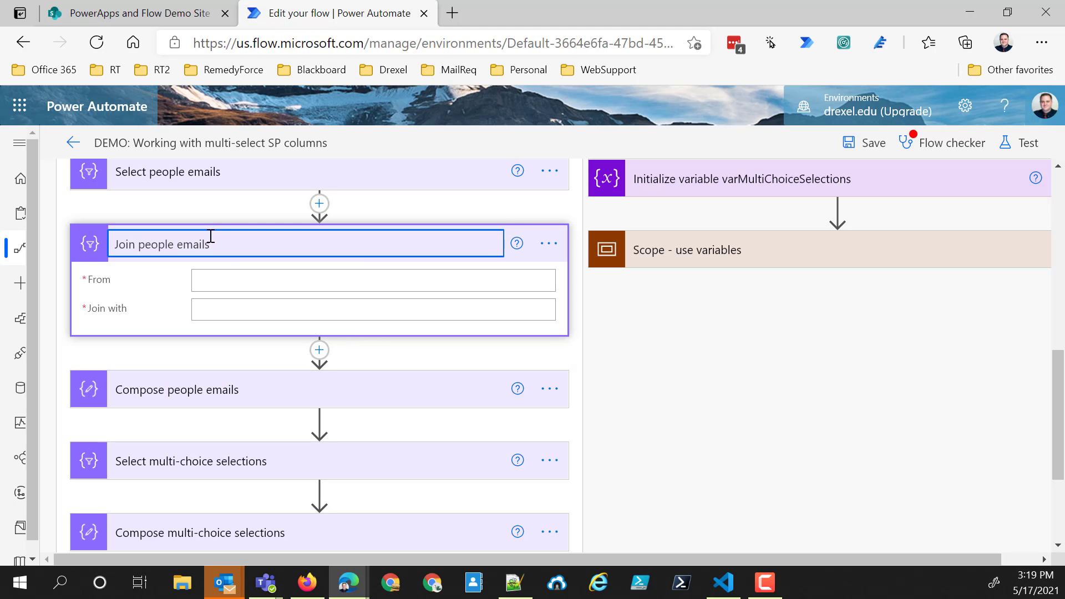
pyautogui.press('Return')
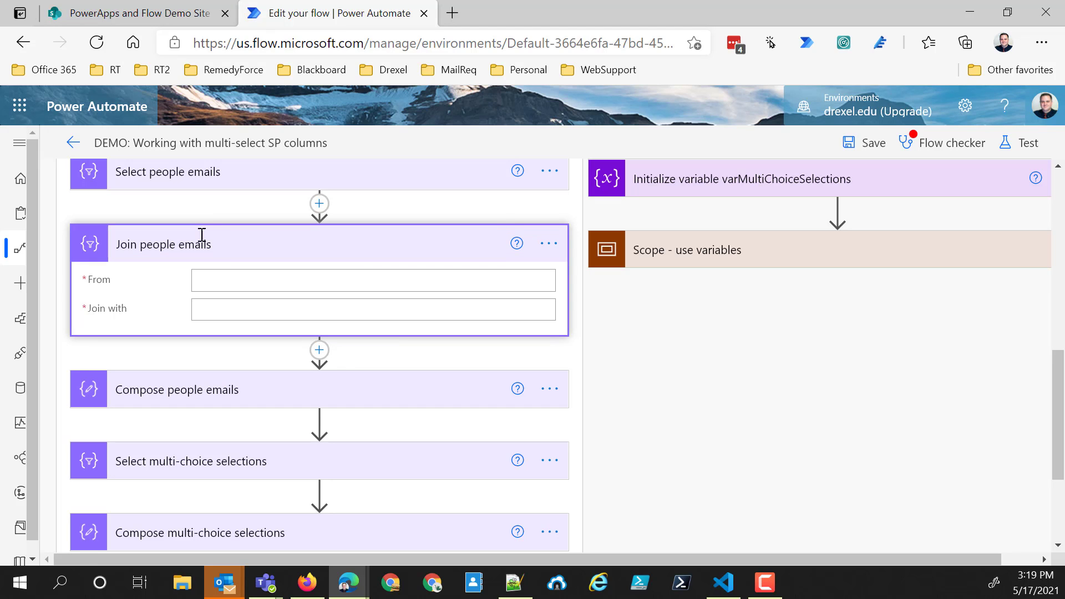
# - Delete the "Compose people emails" action from the data operations scope
pyautogui.click(552, 392)
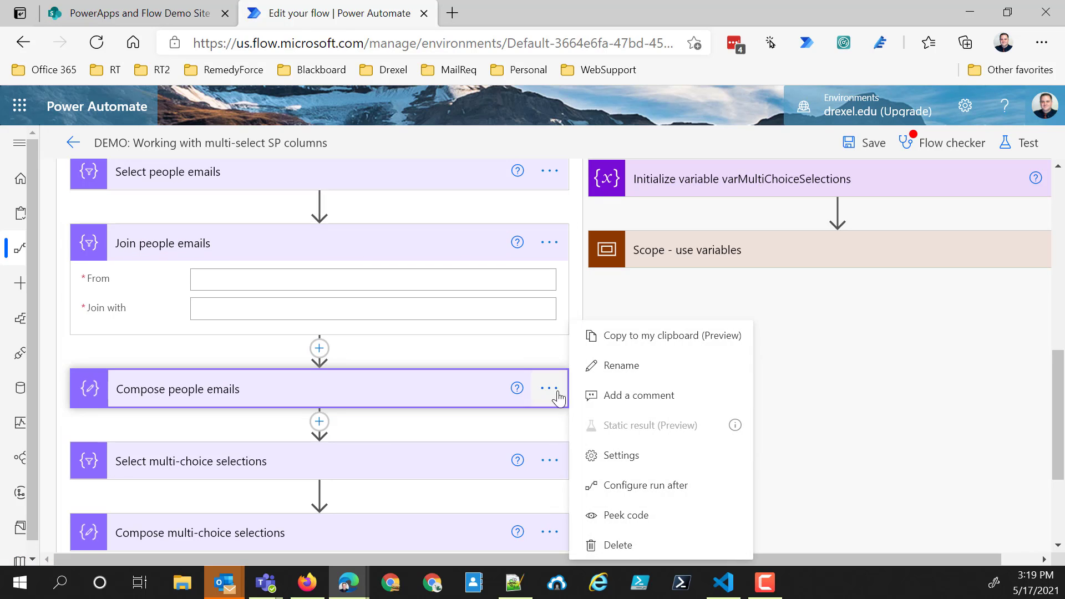
pyautogui.click(618, 545)
pyautogui.click(557, 369)
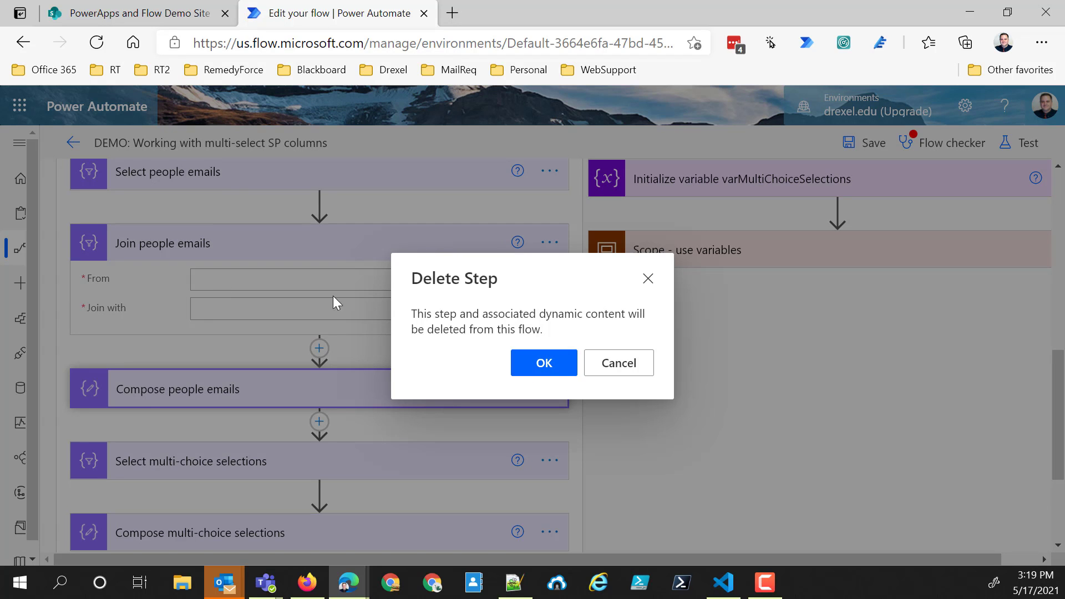
# - In "Join people emails", set From to the Output of "Select people emails" and Join with to a semicolon
pyautogui.click(237, 278)
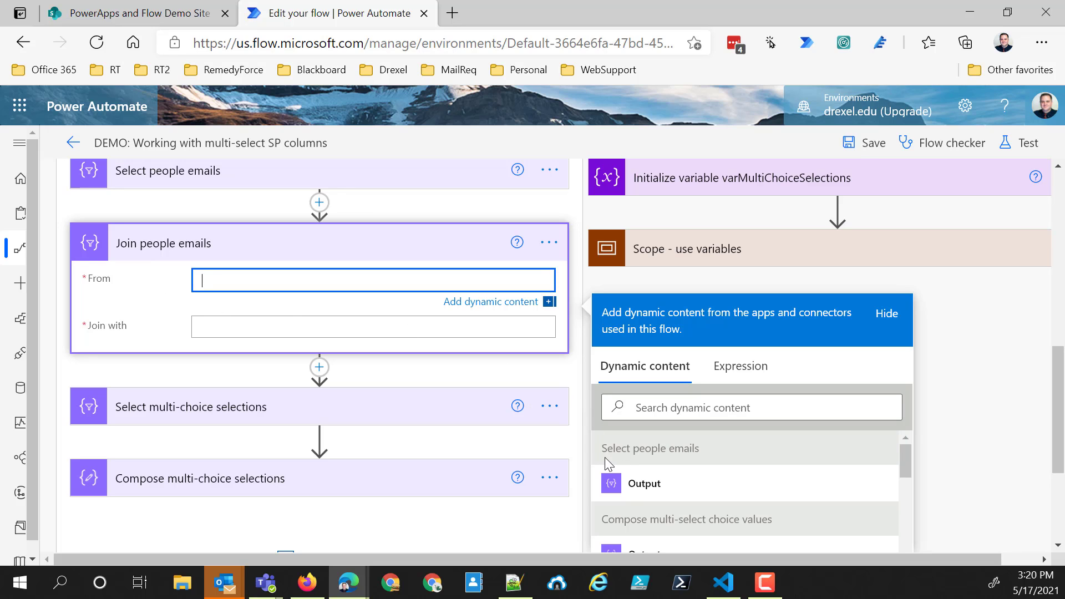
pyautogui.click(639, 482)
pyautogui.click(243, 333)
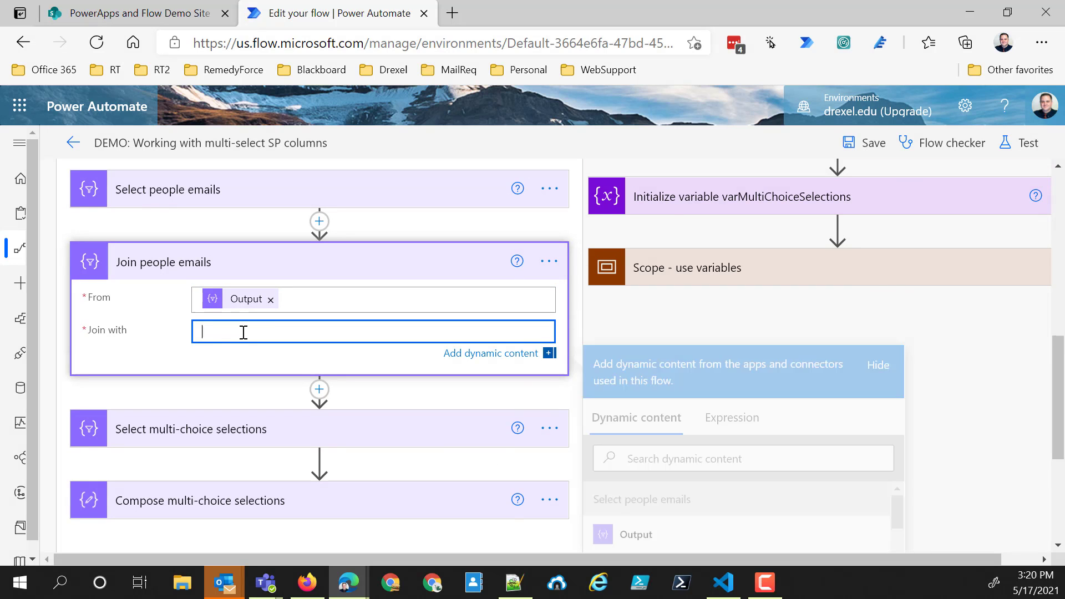
pyautogui.write(';')
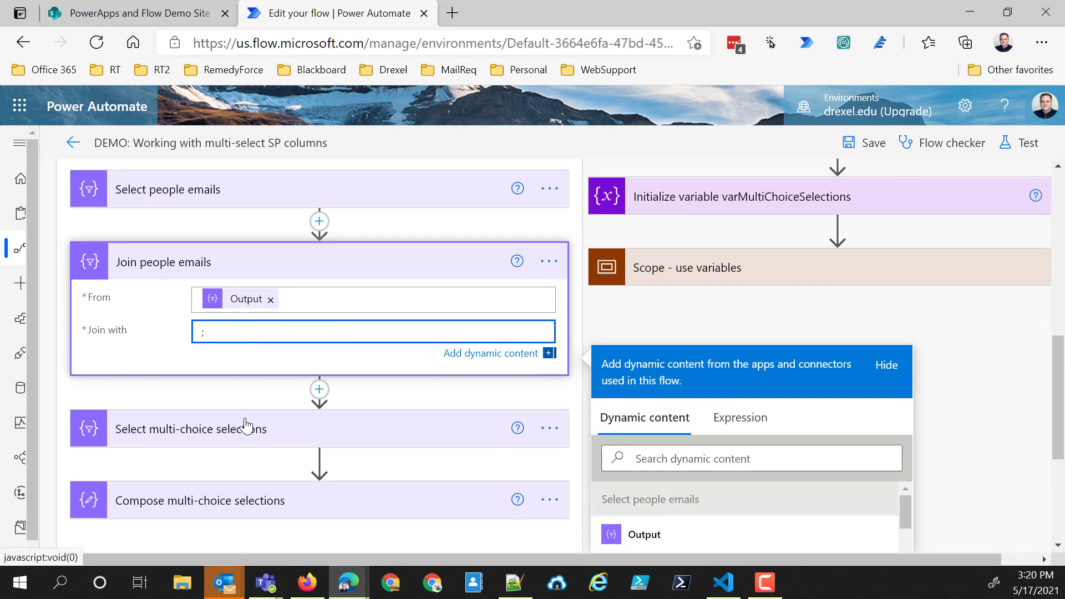
# - Expand the "Select multi-choice selections" action to show its From and Map settings
pyautogui.click(367, 421)
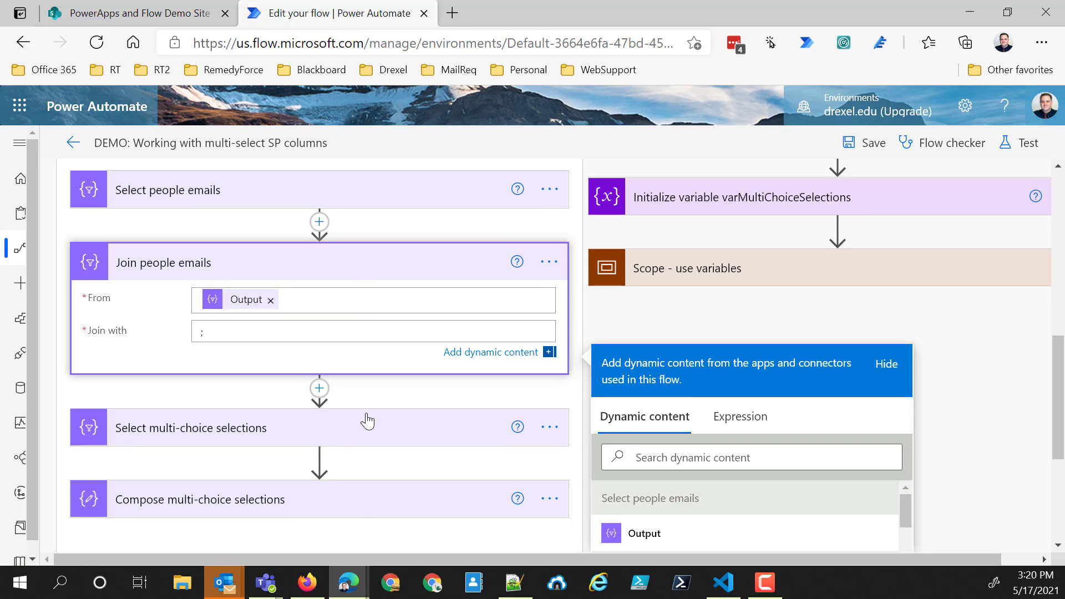
pyautogui.scroll(-1, 327, 433)
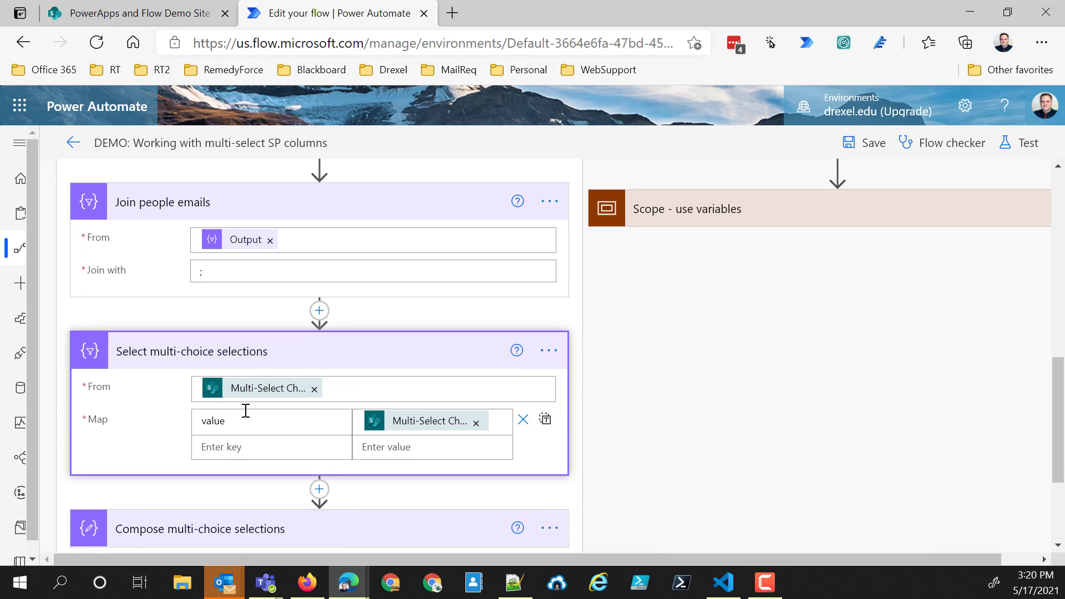
pyautogui.scroll(-3, 599, 377)
pyautogui.click(546, 359)
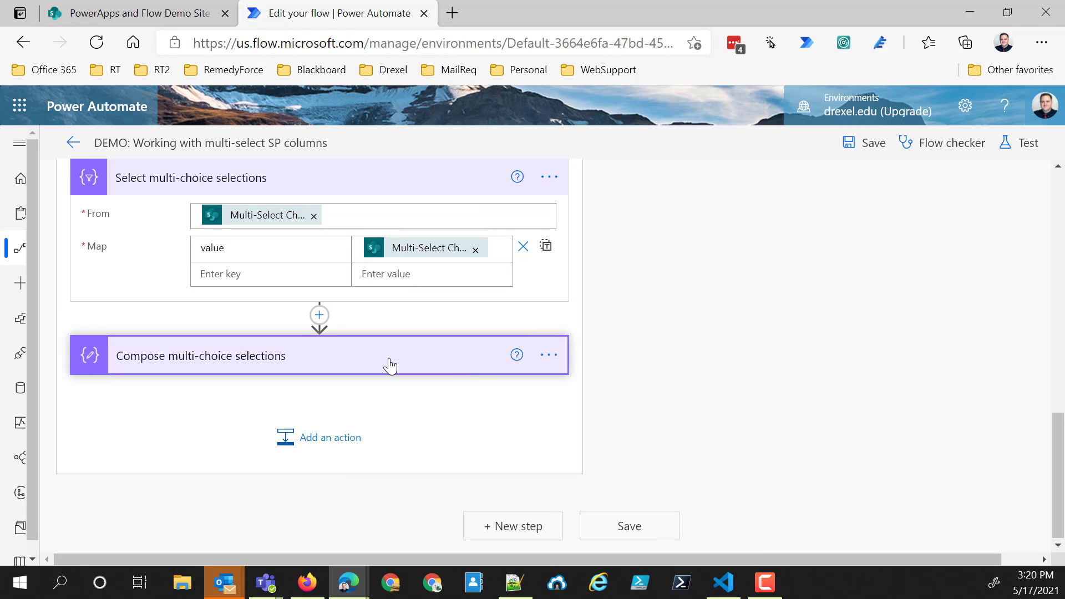
# - In "Compose multi-choice selections", start a join expression for Inputs using the Output of "Select multi-choice selections" as the collection
pyautogui.click(390, 365)
pyautogui.click(252, 393)
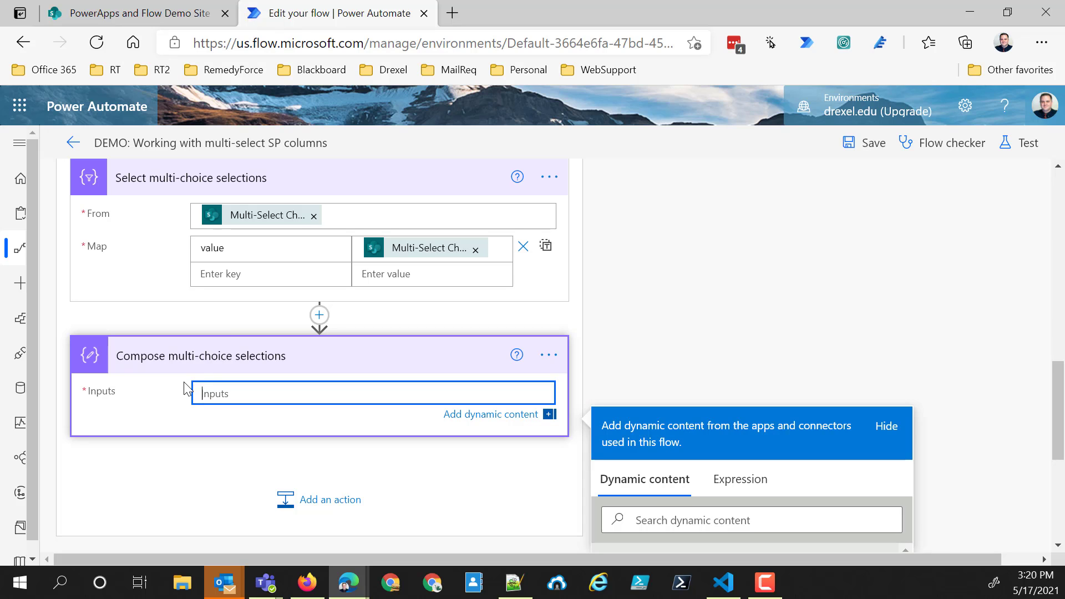
pyautogui.click(743, 486)
pyautogui.scroll(-1, 684, 388)
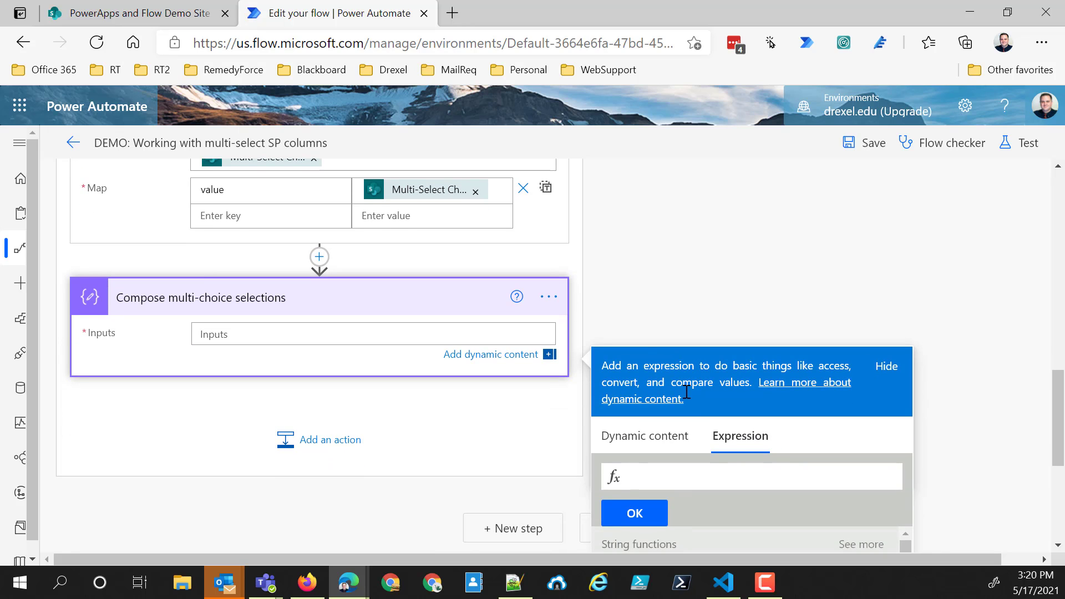
pyautogui.write('join')
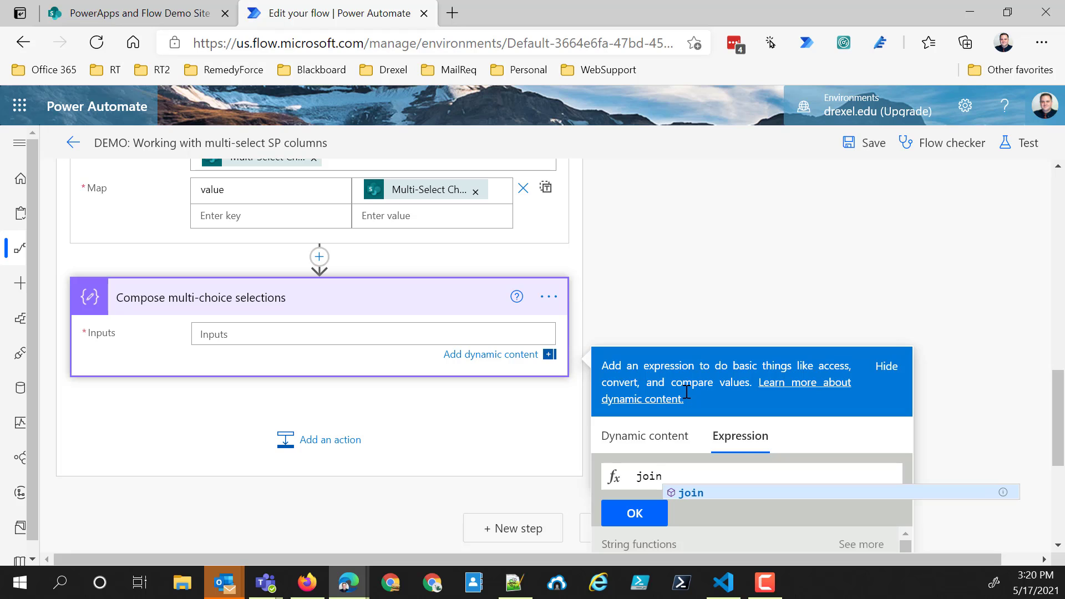
pyautogui.write('(')
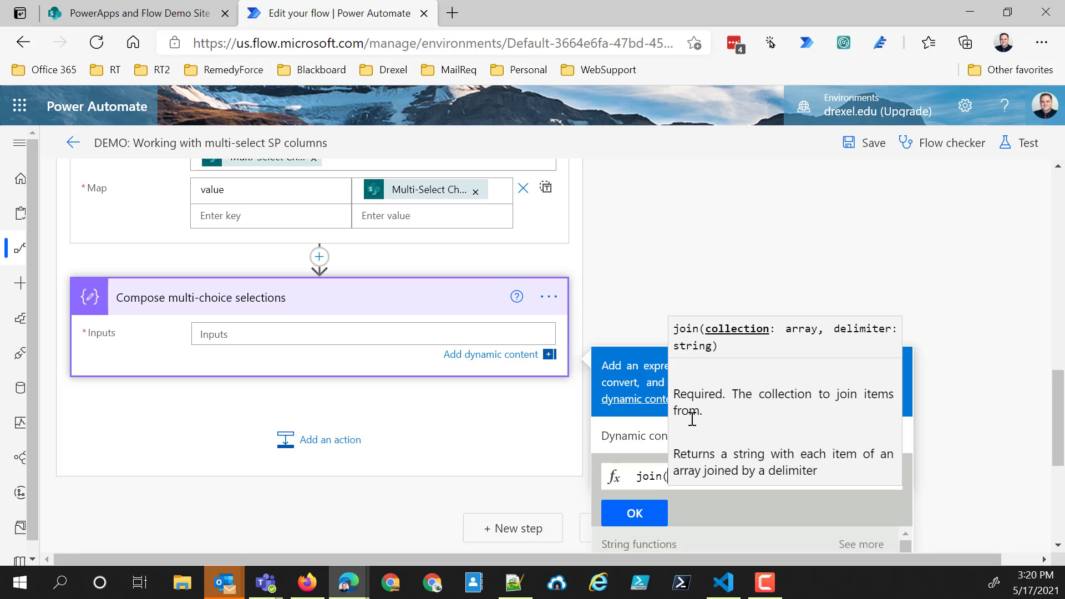
pyautogui.click(631, 437)
pyautogui.scroll(-1, 638, 477)
pyautogui.scroll(-1, 645, 498)
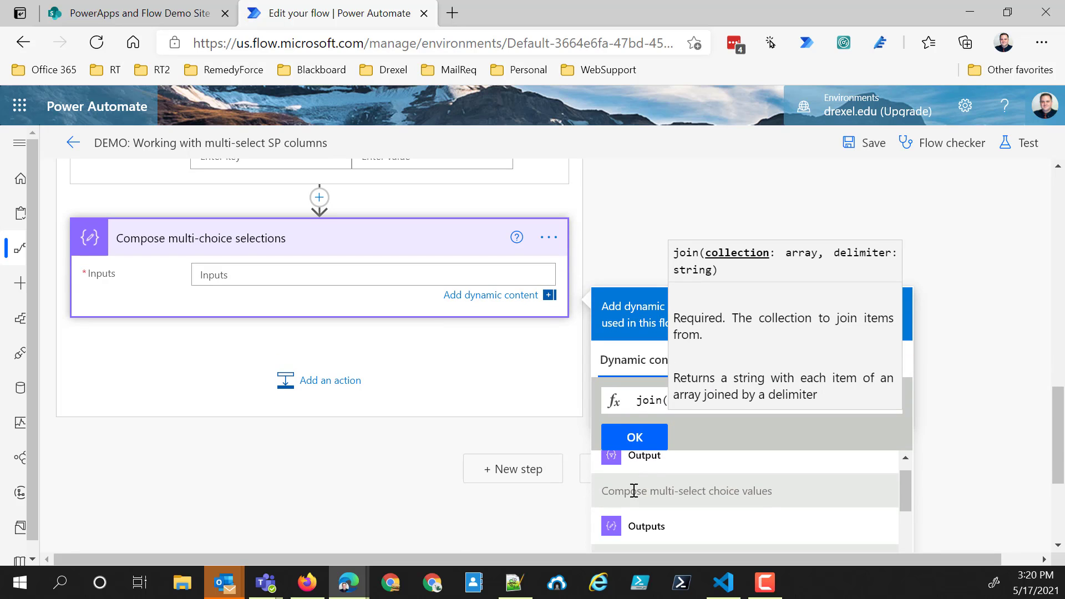
pyautogui.scroll(1, 635, 494)
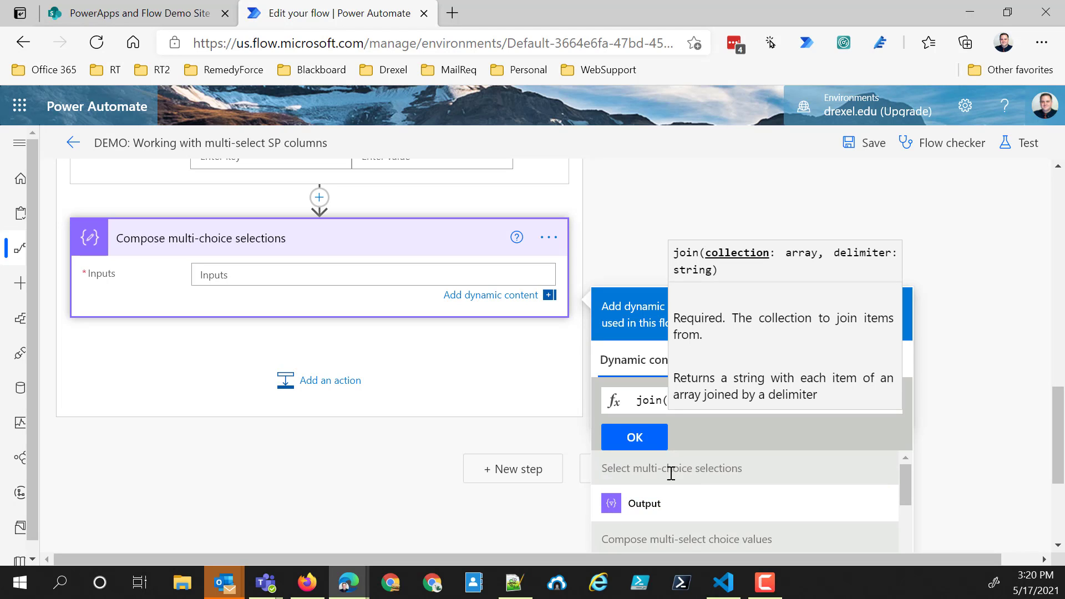
pyautogui.click(652, 510)
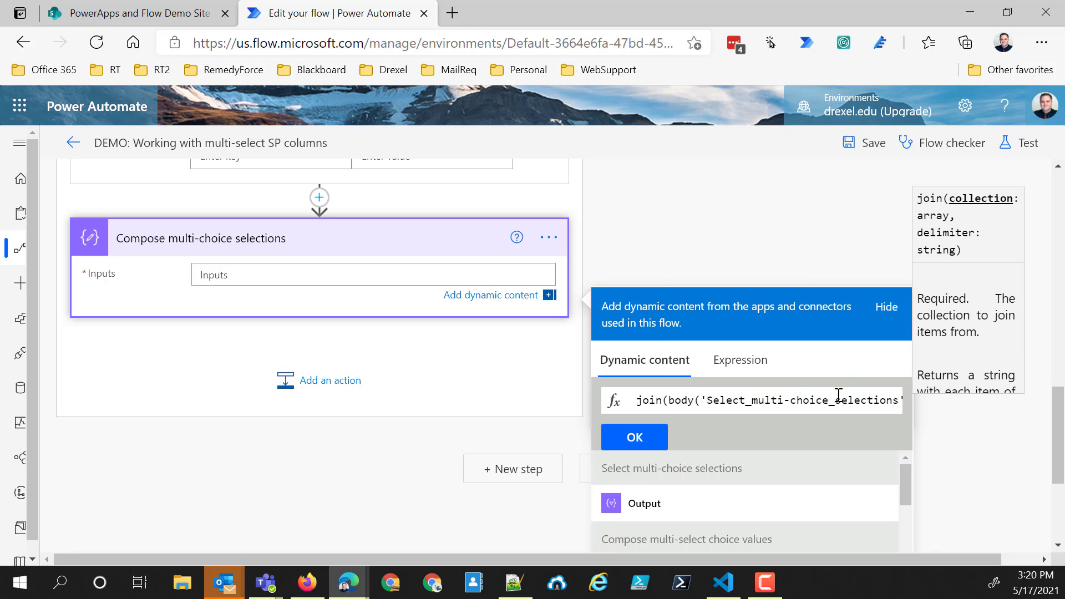
# - Complete the join expression with '|' as the delimiter, insert it into the Compose inputs, and save the flow
pyautogui.moveTo(845, 393); pyautogui.dragTo(891, 401)
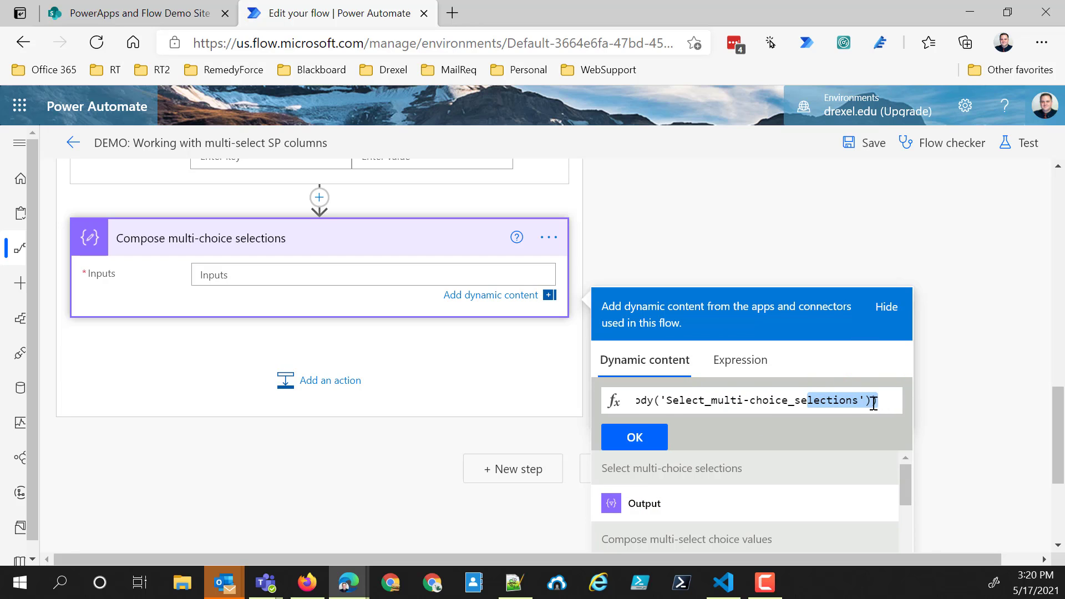
pyautogui.click(873, 403)
pyautogui.write(',')
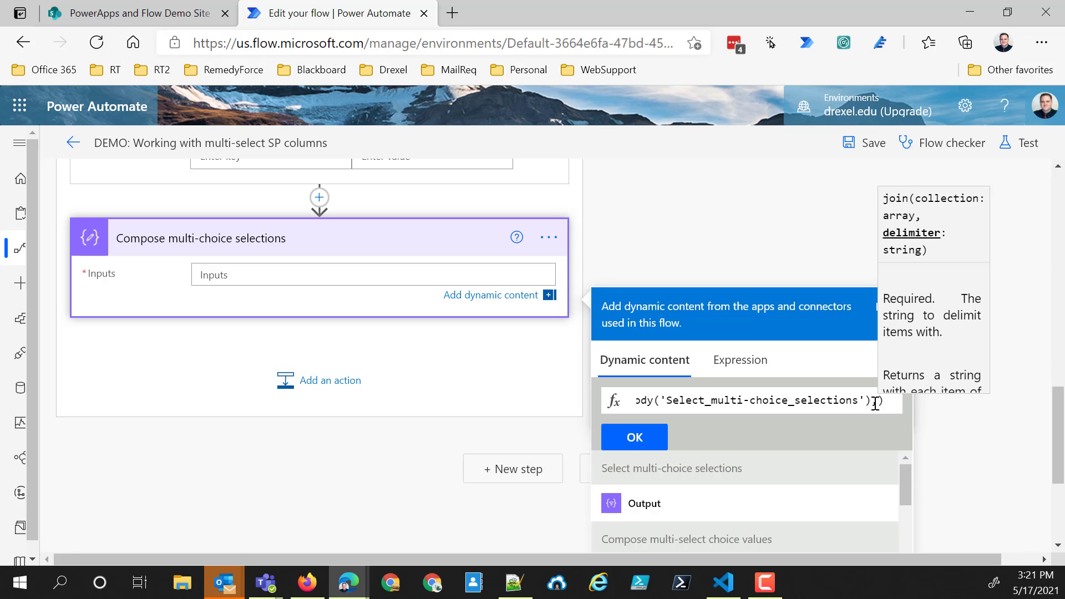
pyautogui.write(",'")
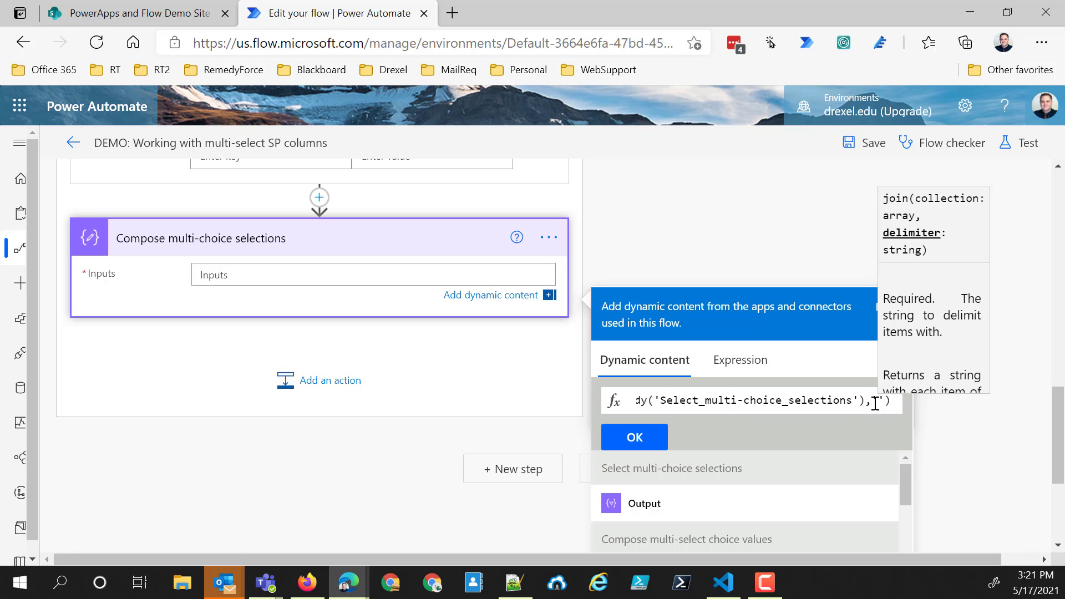
pyautogui.write('|')
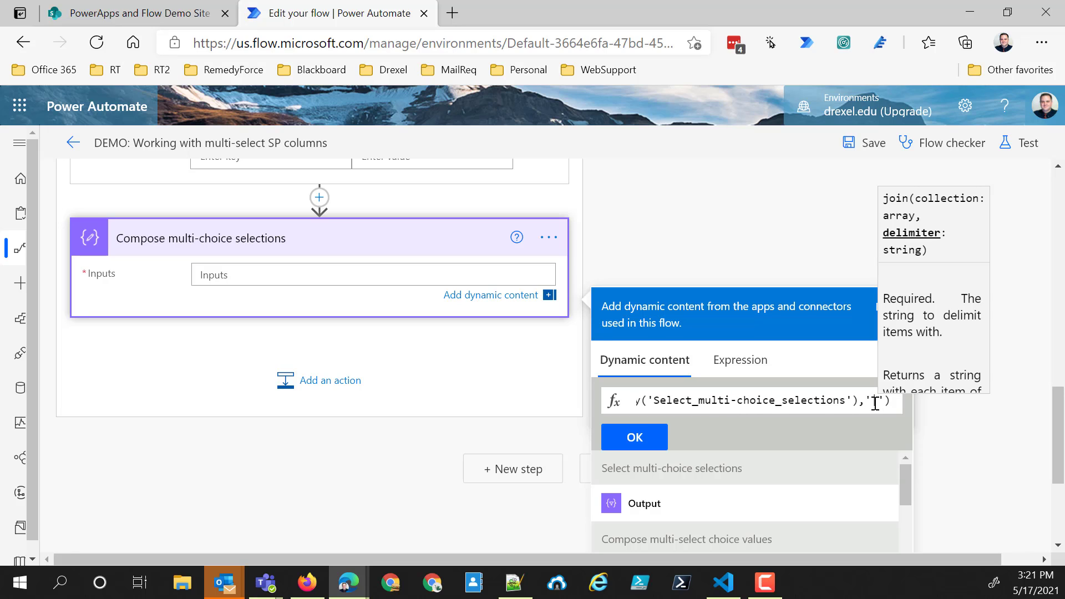
pyautogui.click(647, 447)
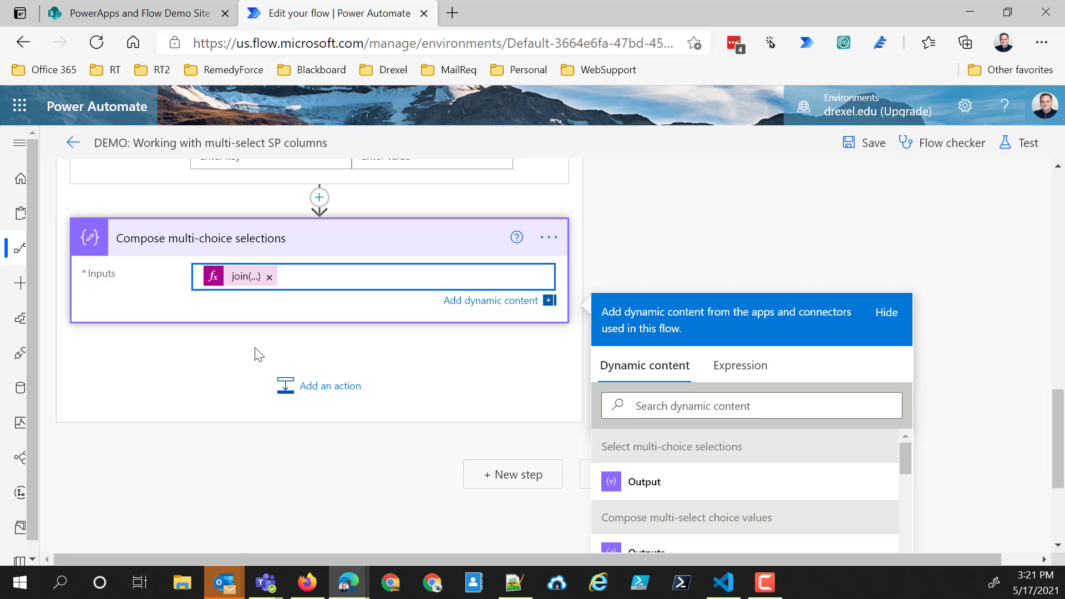
pyautogui.click(871, 143)
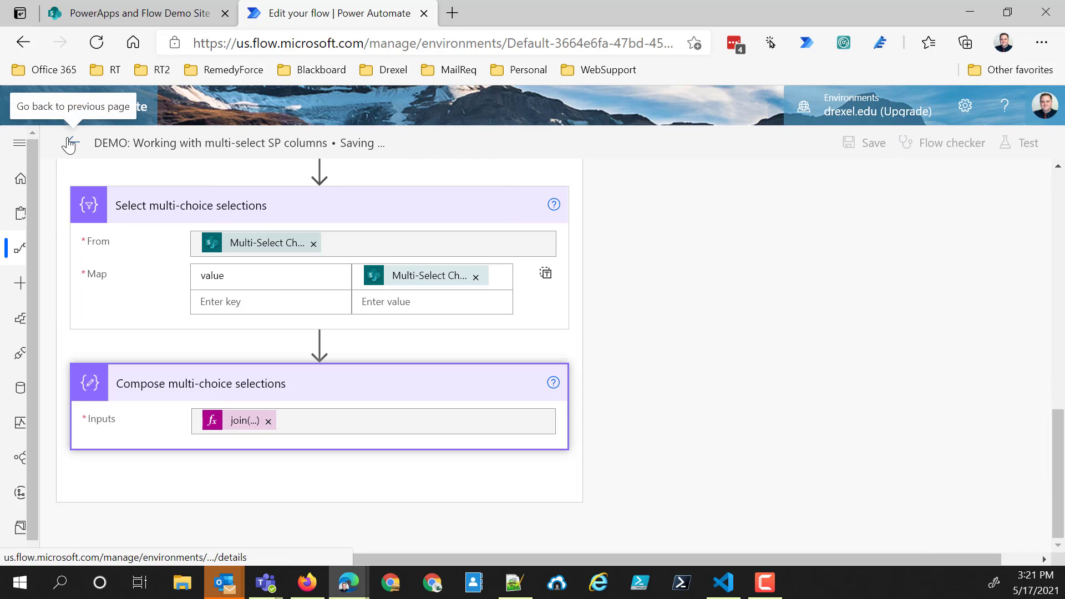
# - Switch to the SharePoint Multi-Select Fun List and run "DEMO: Working with multi-select SP columns" on only "Item 3 - three values selected"
pyautogui.click(127, 13)
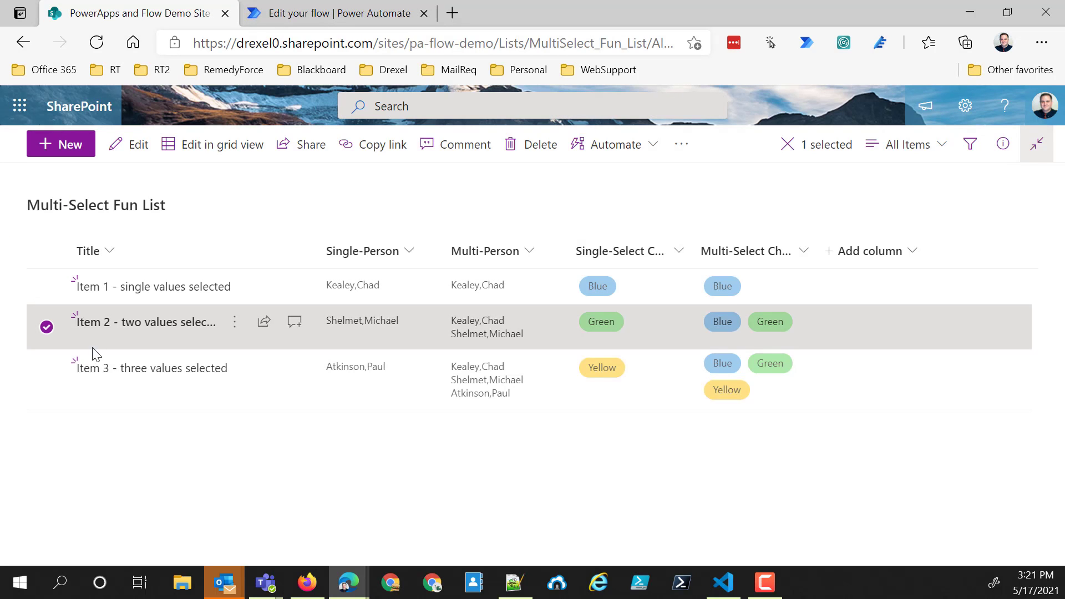
pyautogui.click(47, 379)
pyautogui.click(139, 387)
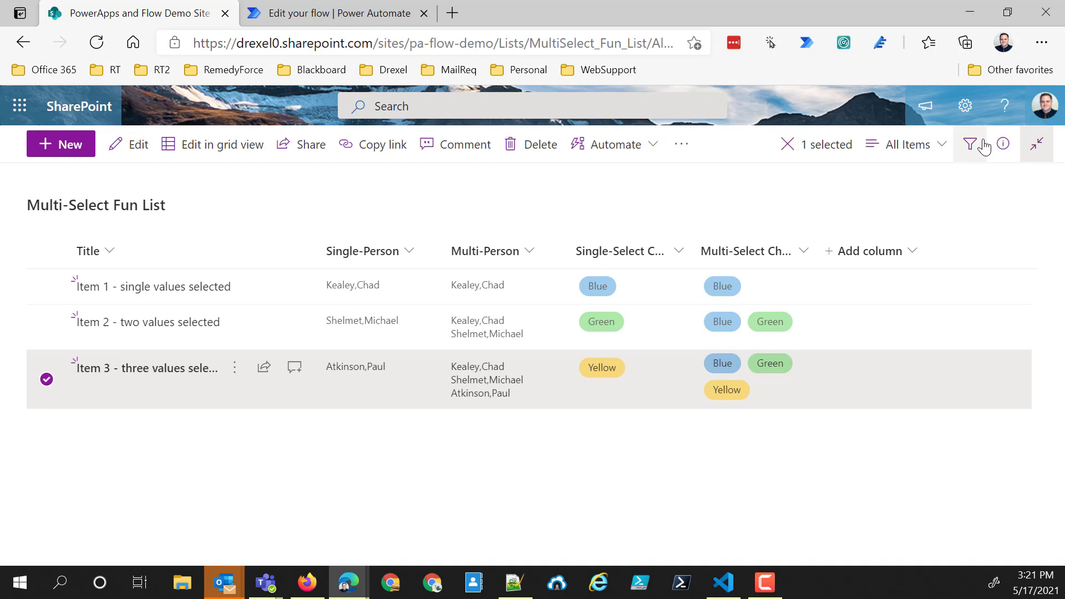
pyautogui.click(652, 152)
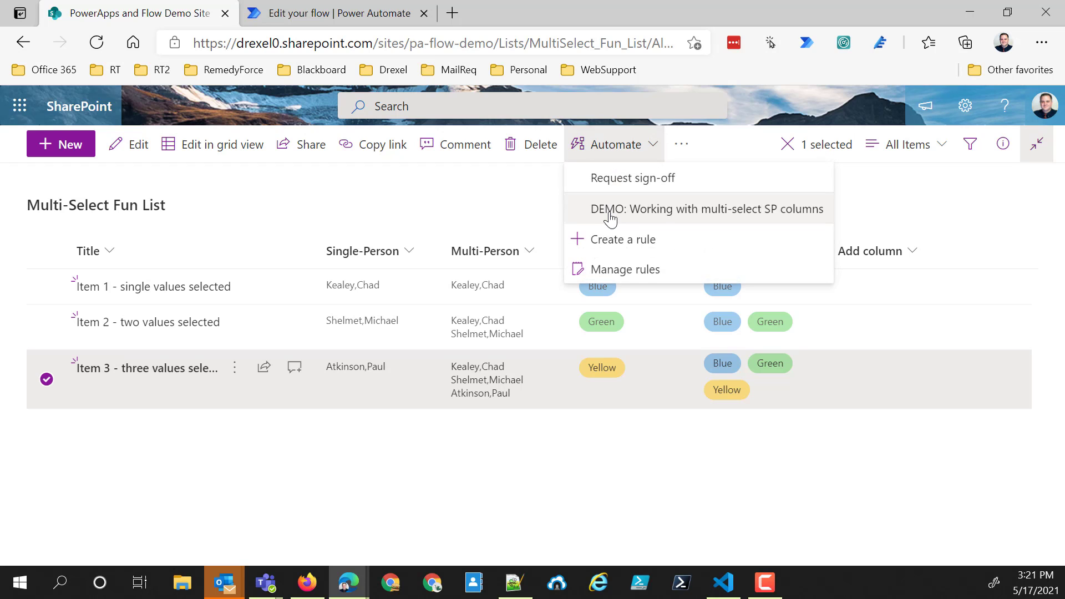
pyautogui.click(612, 216)
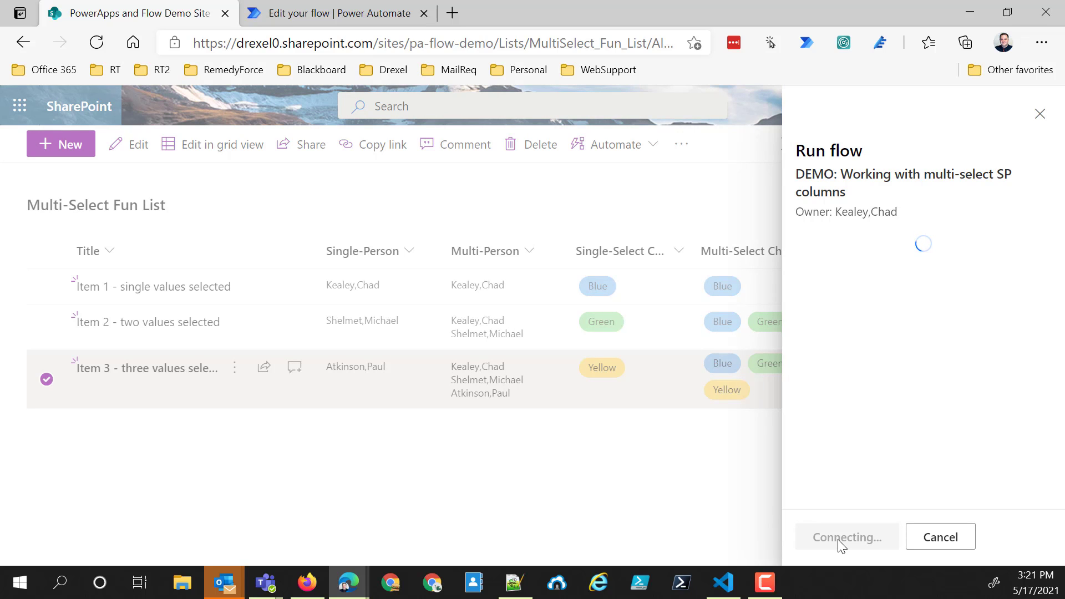
pyautogui.click(837, 537)
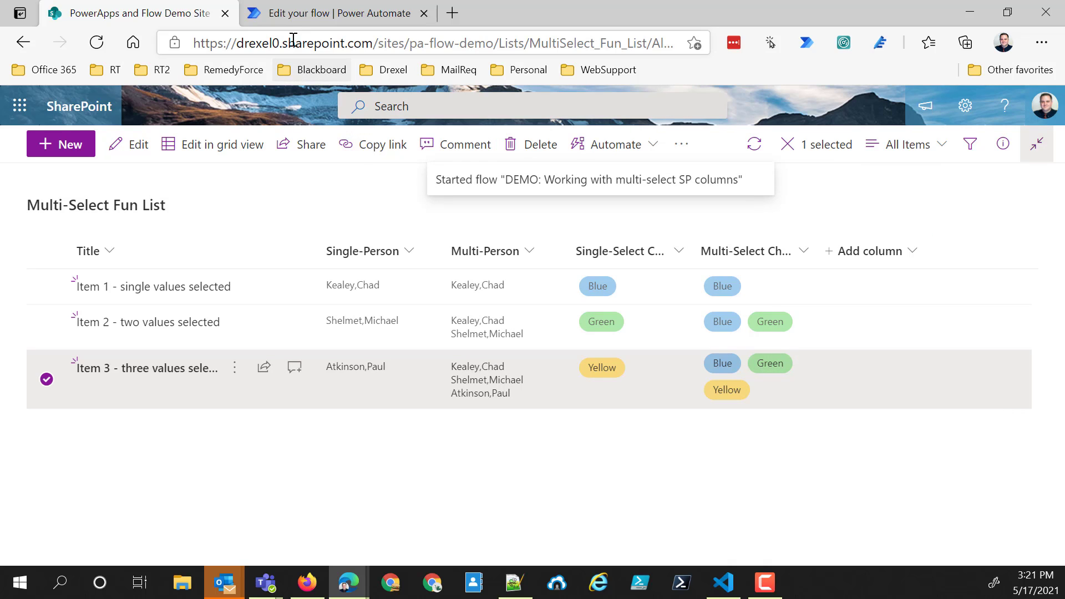
# - Return to Power Automate, leave the flow editor, and open the most recent run in the 28-day run history
pyautogui.click(299, 14)
pyautogui.click(71, 143)
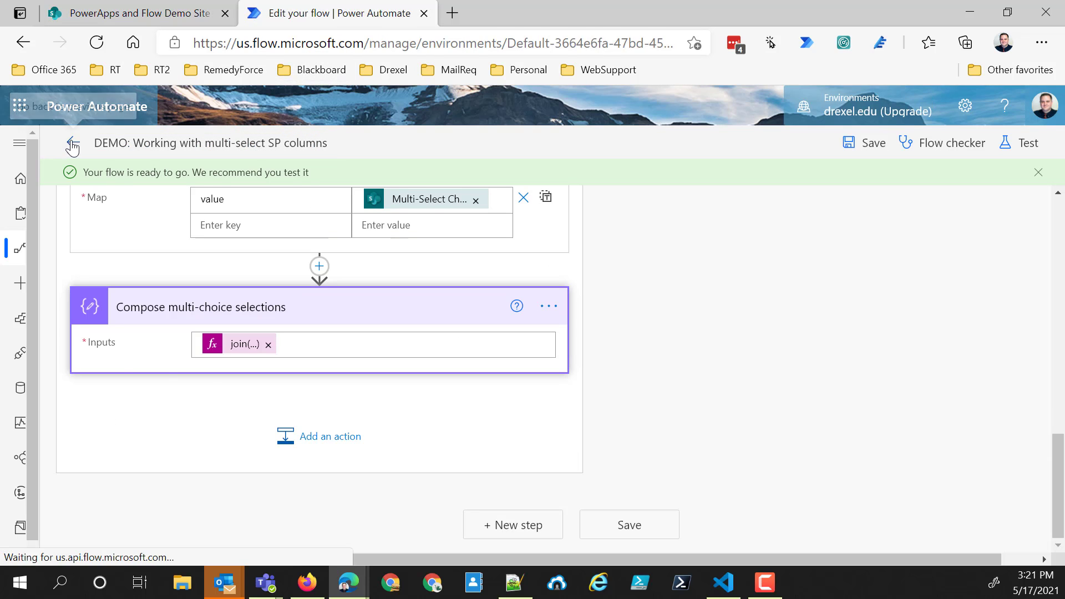
pyautogui.scroll(-3, 145, 476)
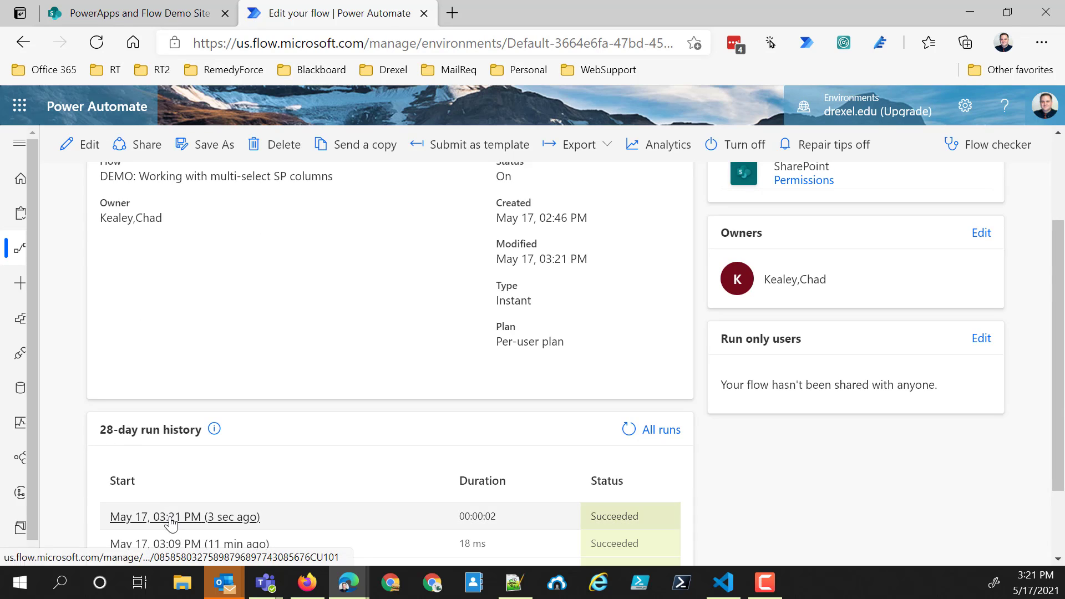
pyautogui.click(173, 518)
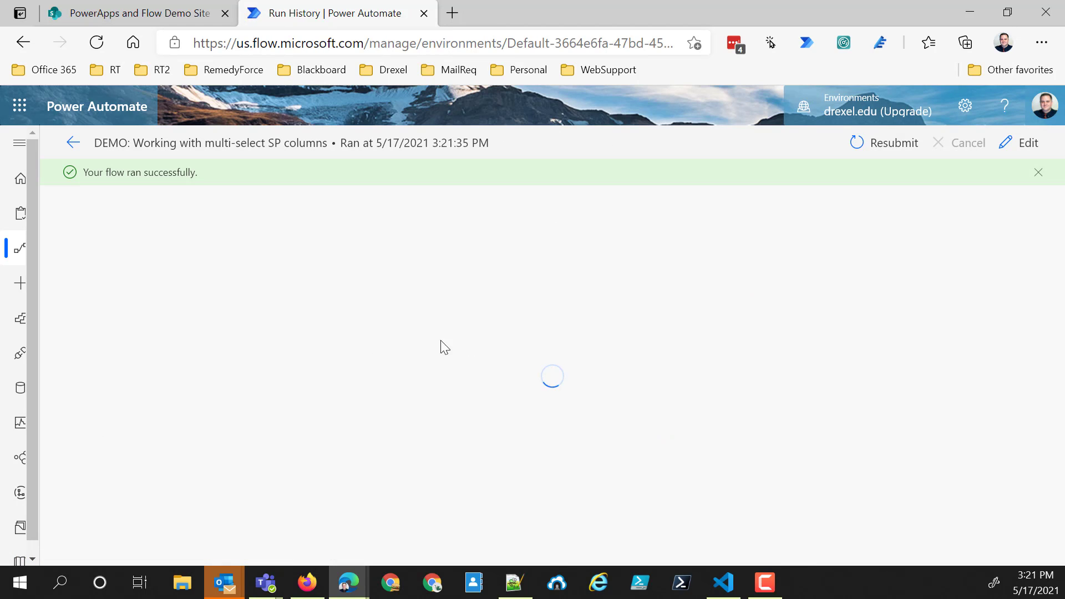
# - Expand "Scope - use variables" and check the varPeopleEmails value appended in each iteration of the "Apply to each" loop
pyautogui.scroll(-6, 614, 317)
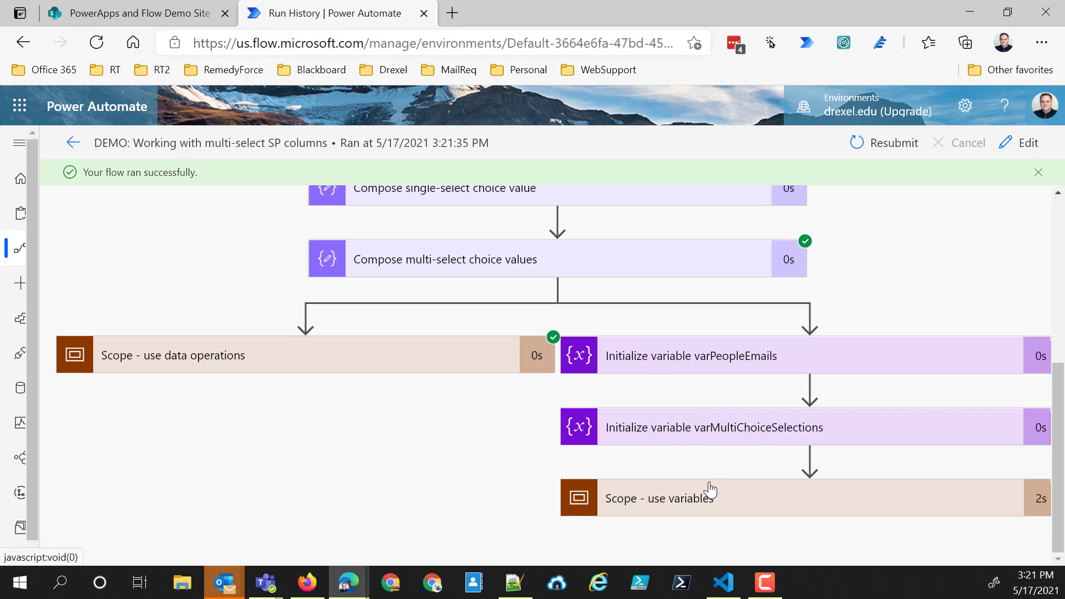
pyautogui.click(731, 497)
pyautogui.scroll(-3, 722, 483)
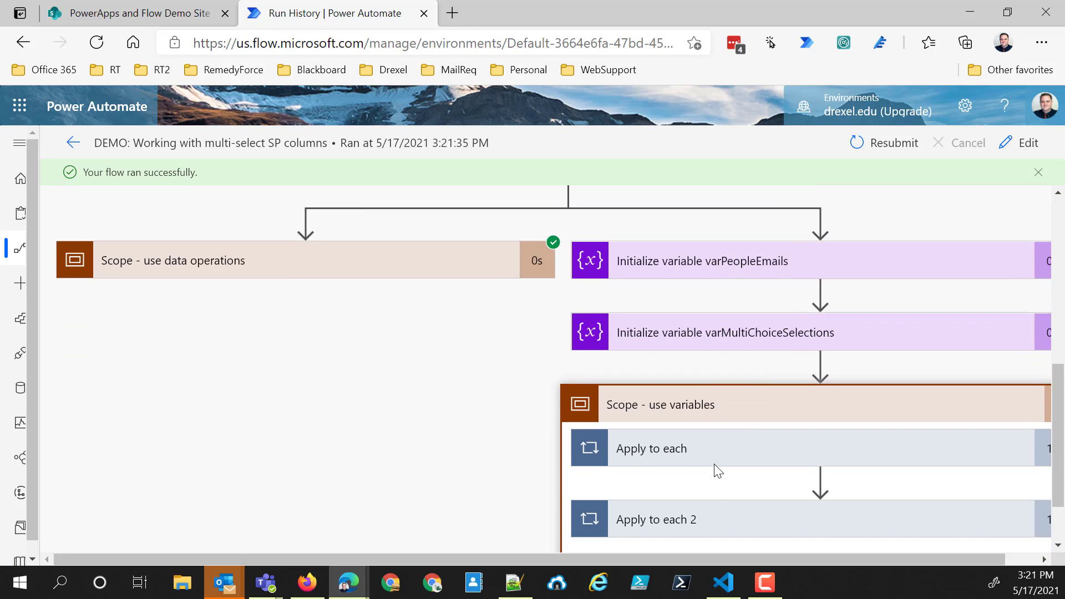
pyautogui.click(705, 375)
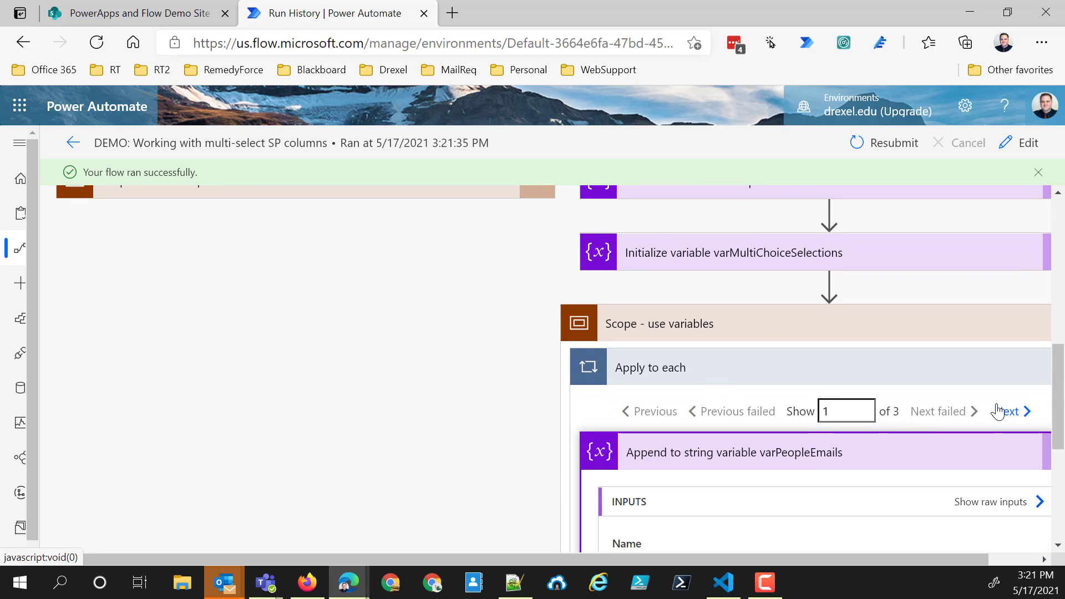
pyautogui.scroll(-3, 930, 414)
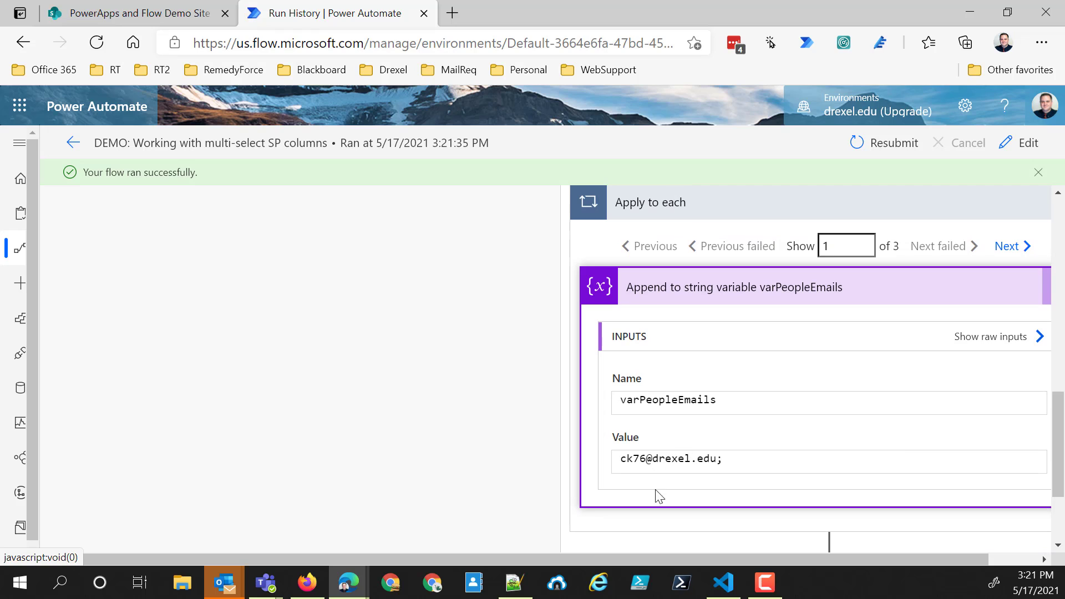
pyautogui.click(1005, 250)
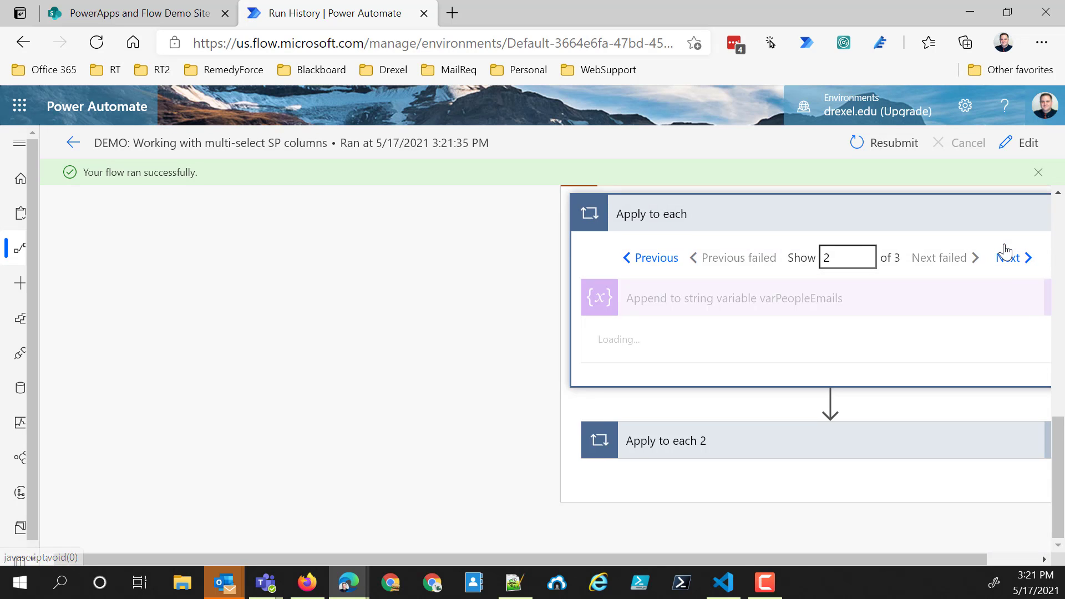
pyautogui.click(1010, 247)
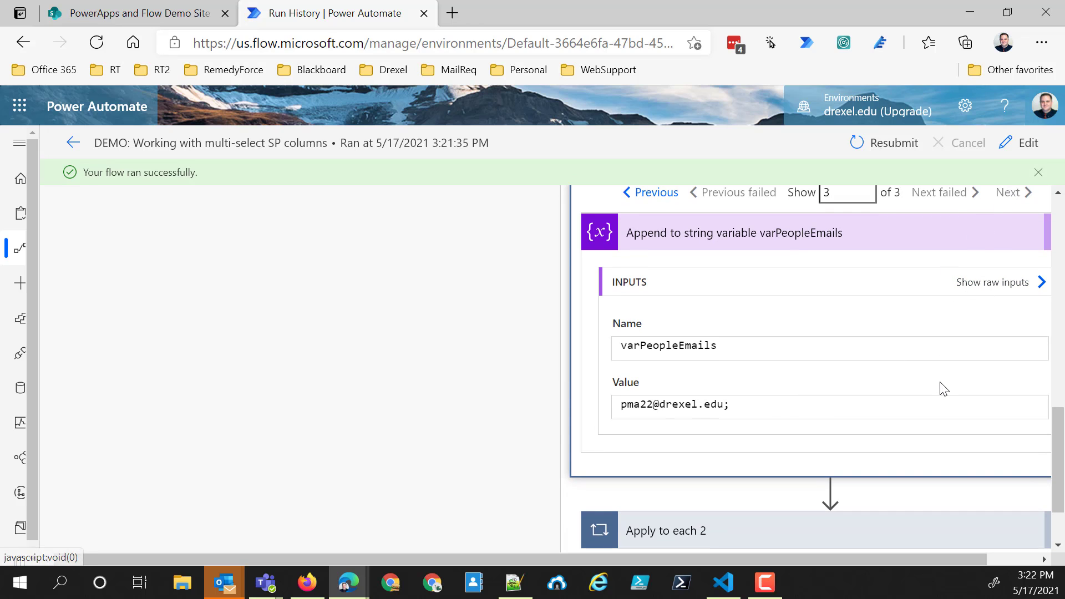
pyautogui.scroll(-2, 816, 409)
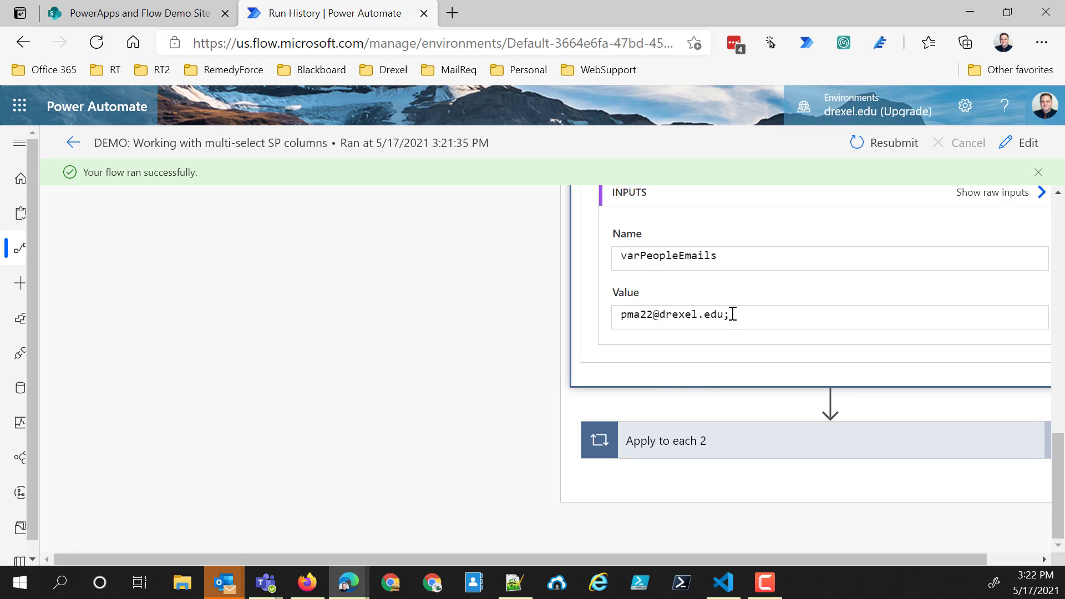
# - Expand "Apply to each 2" and check the varMultiChoiceSelections value appended across its iterations
pyautogui.click(771, 442)
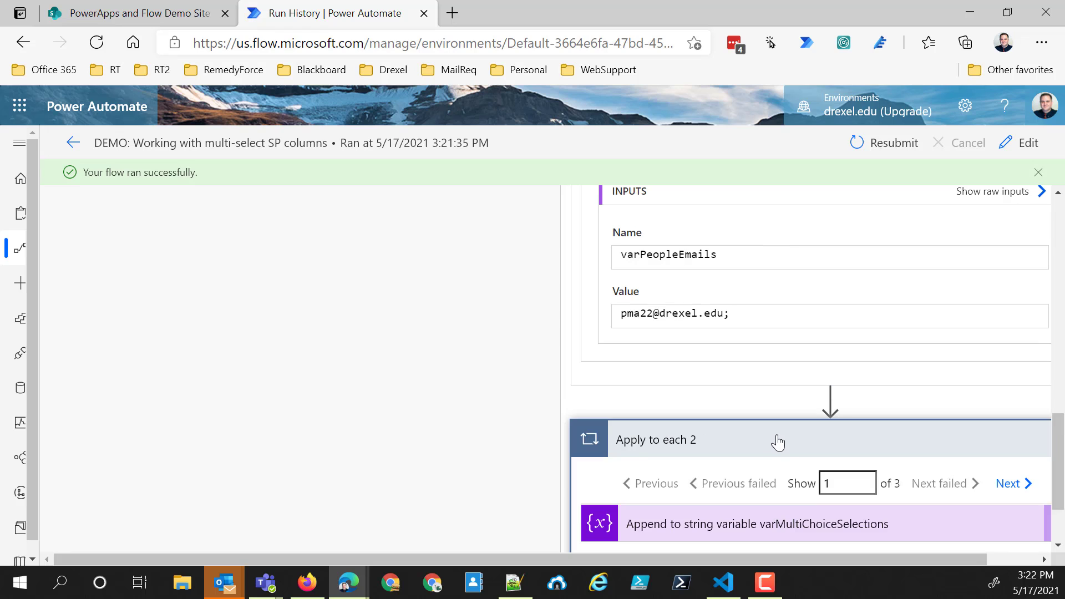
pyautogui.click(766, 421)
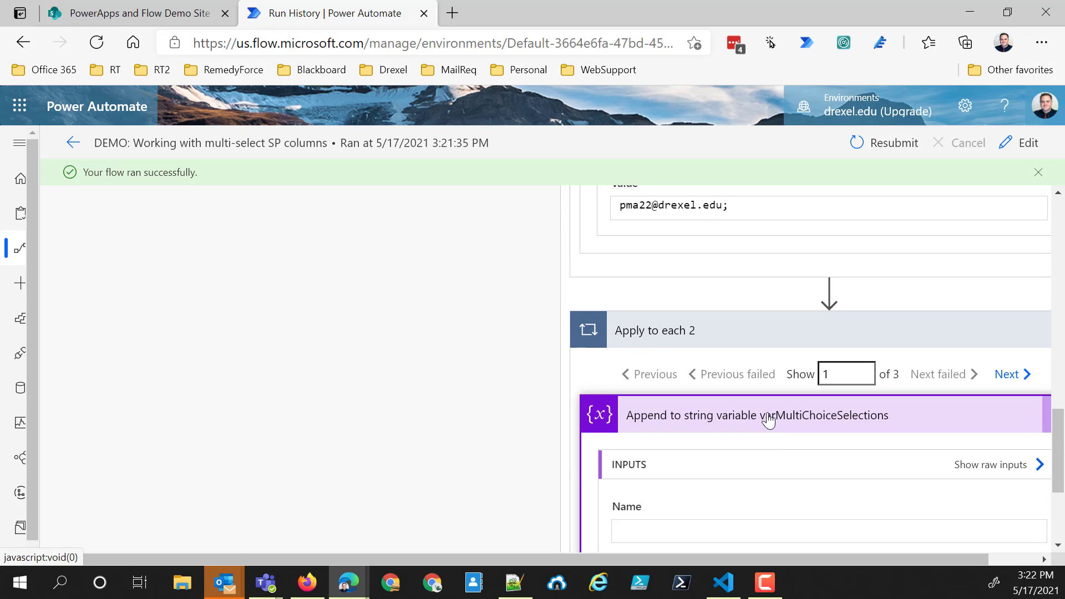
pyautogui.scroll(-4, 784, 438)
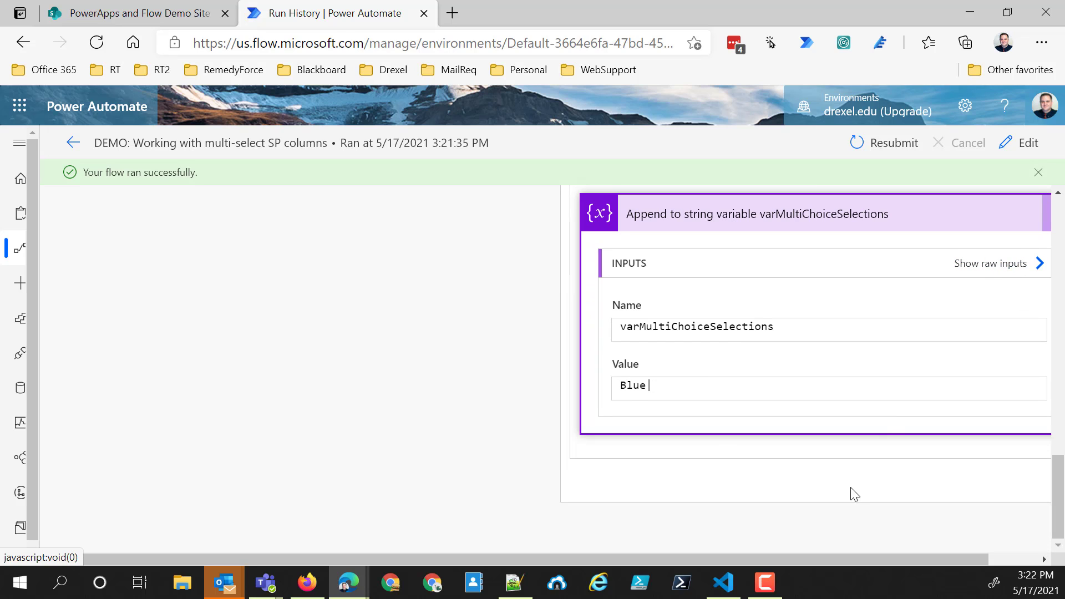
pyautogui.scroll(1, 852, 500)
pyautogui.scroll(3, 851, 502)
pyautogui.click(1008, 338)
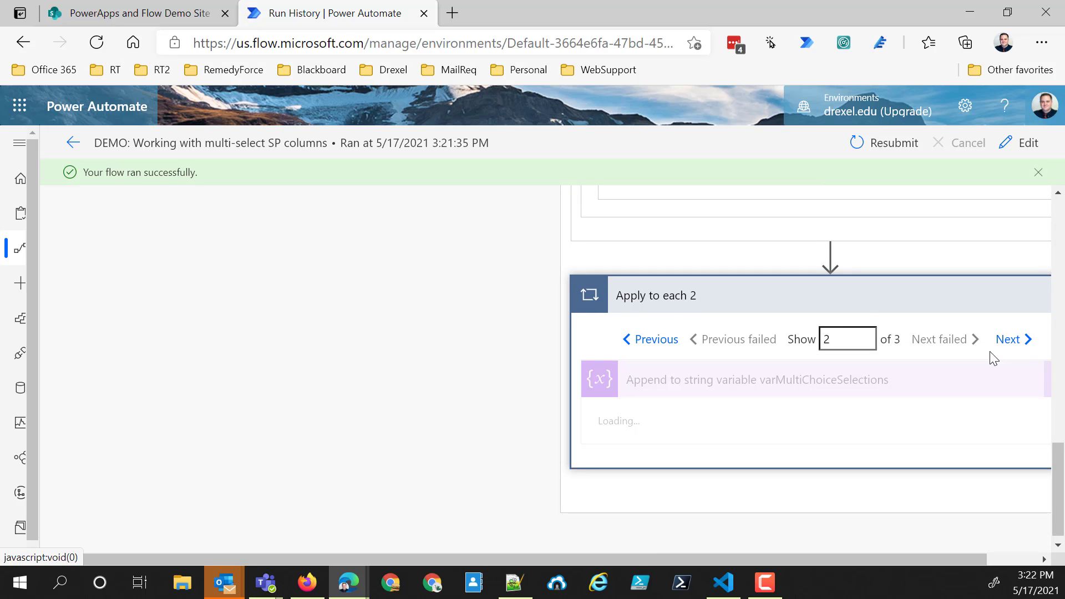
pyautogui.click(1008, 343)
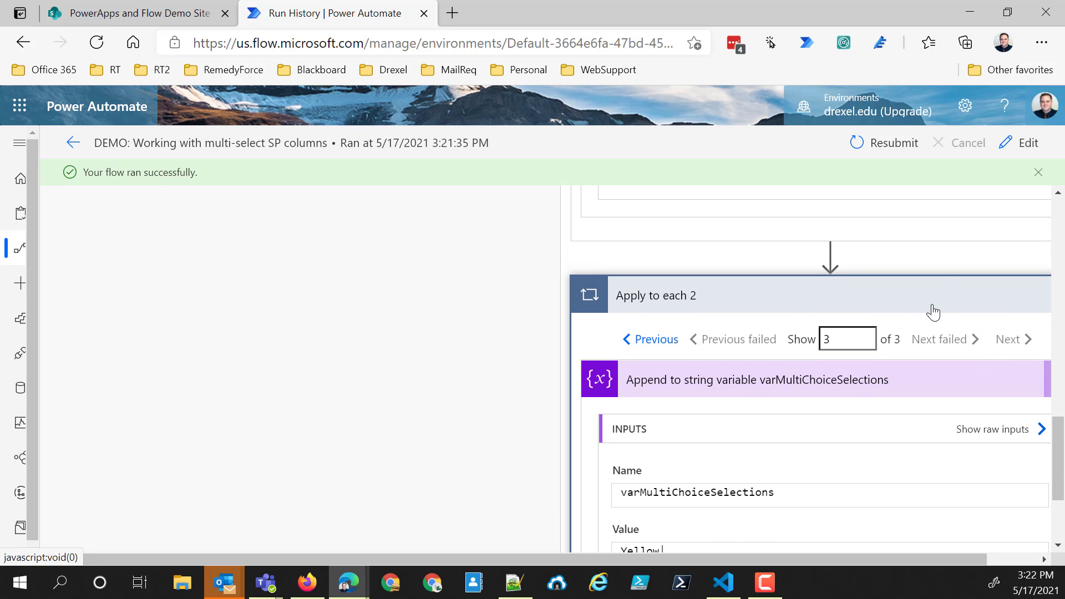
# - Collapse the expanded loops inside "Scope - use variables"
pyautogui.scroll(5, 888, 314)
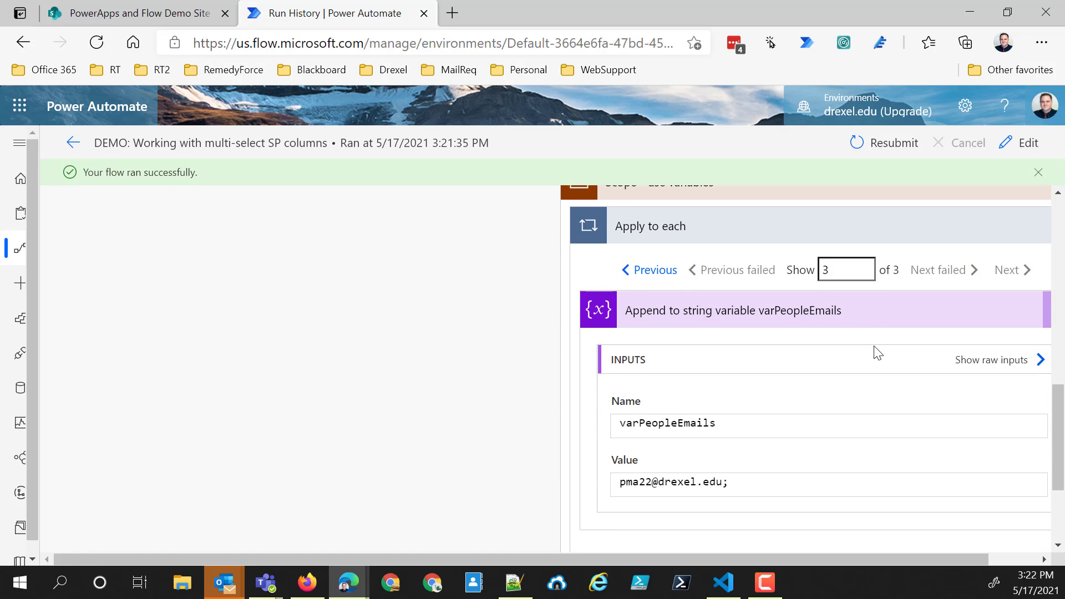
pyautogui.scroll(2, 877, 353)
pyautogui.click(882, 328)
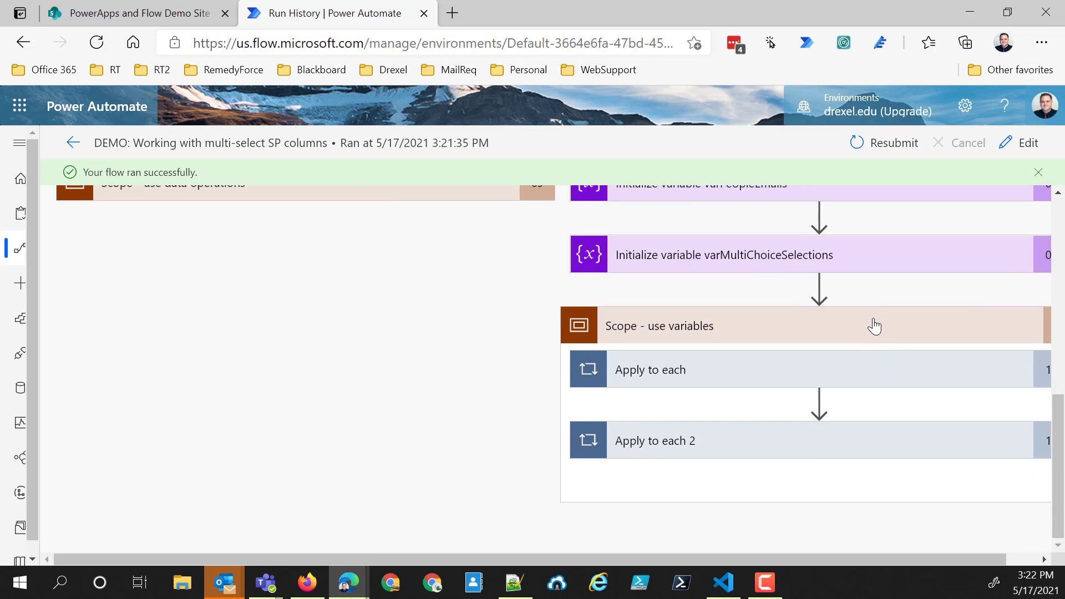
# - Collapse "Scope - use variables", expand "Scope - use data operations", and check the inputs and outputs of "Select people emails"
pyautogui.click(875, 326)
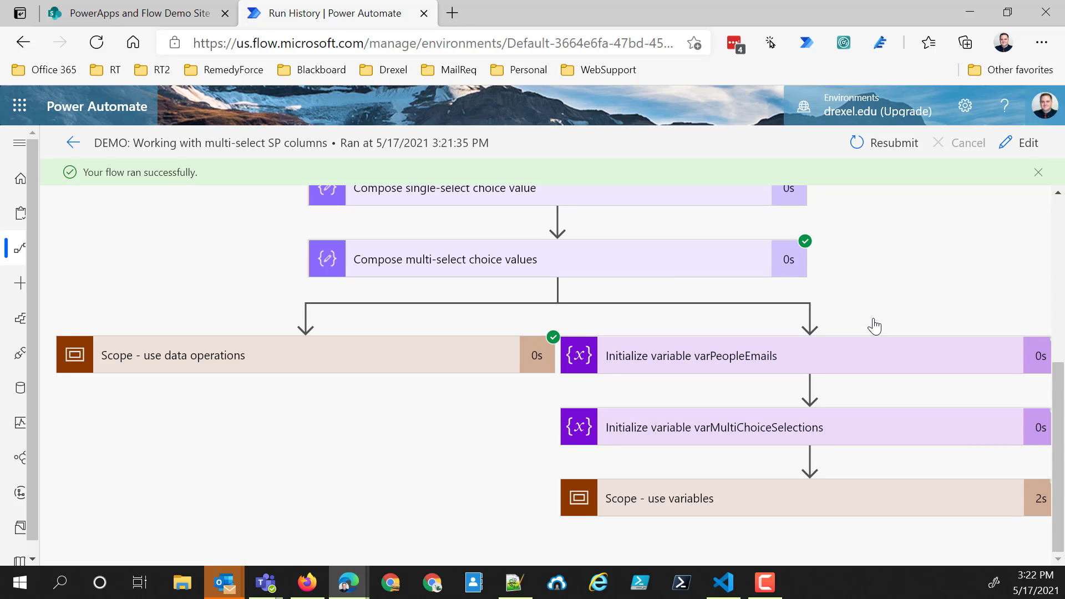
pyautogui.click(240, 346)
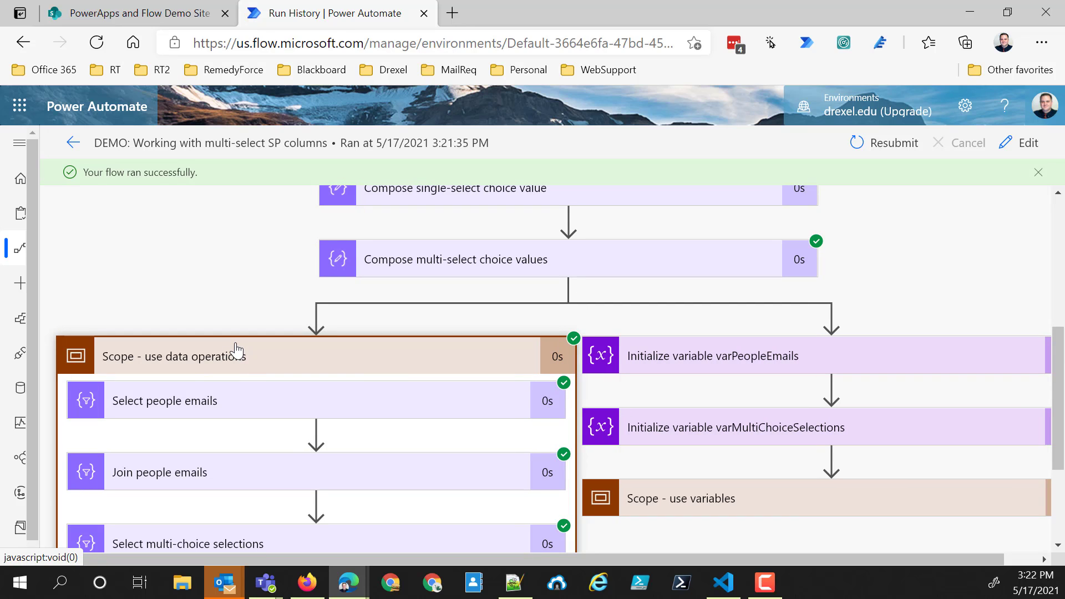
pyautogui.click(293, 400)
pyautogui.scroll(-3, 285, 399)
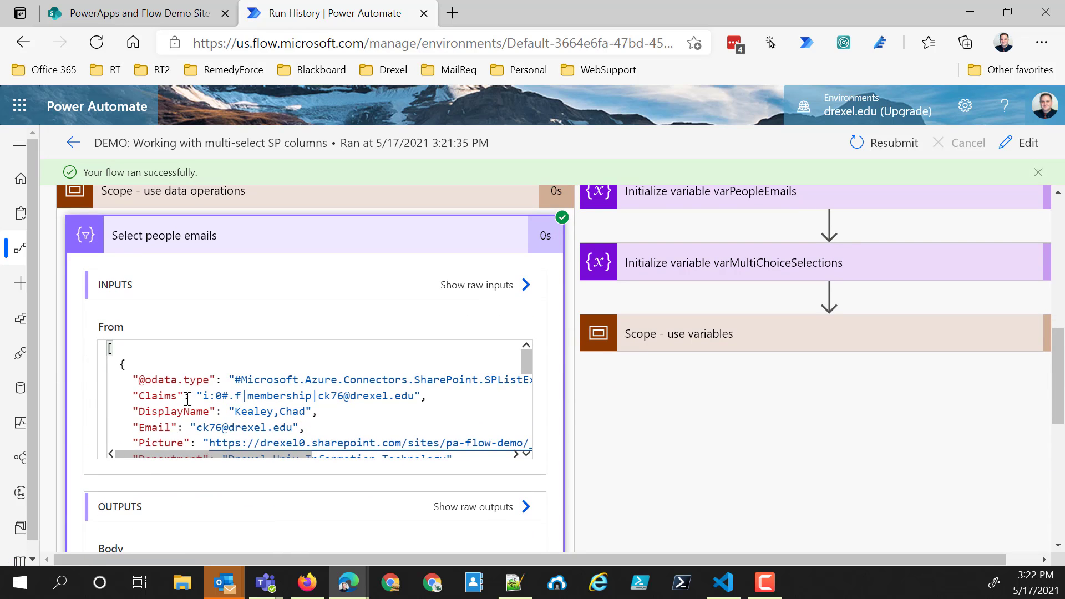
pyautogui.scroll(-3, 175, 356)
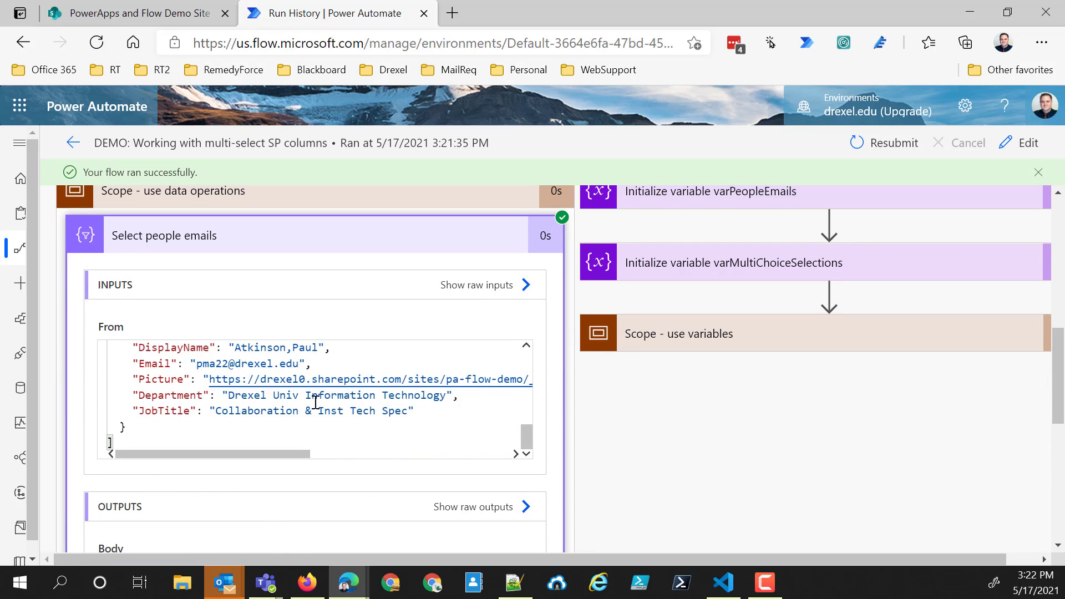
pyautogui.scroll(5, 233, 376)
pyautogui.scroll(1, 222, 381)
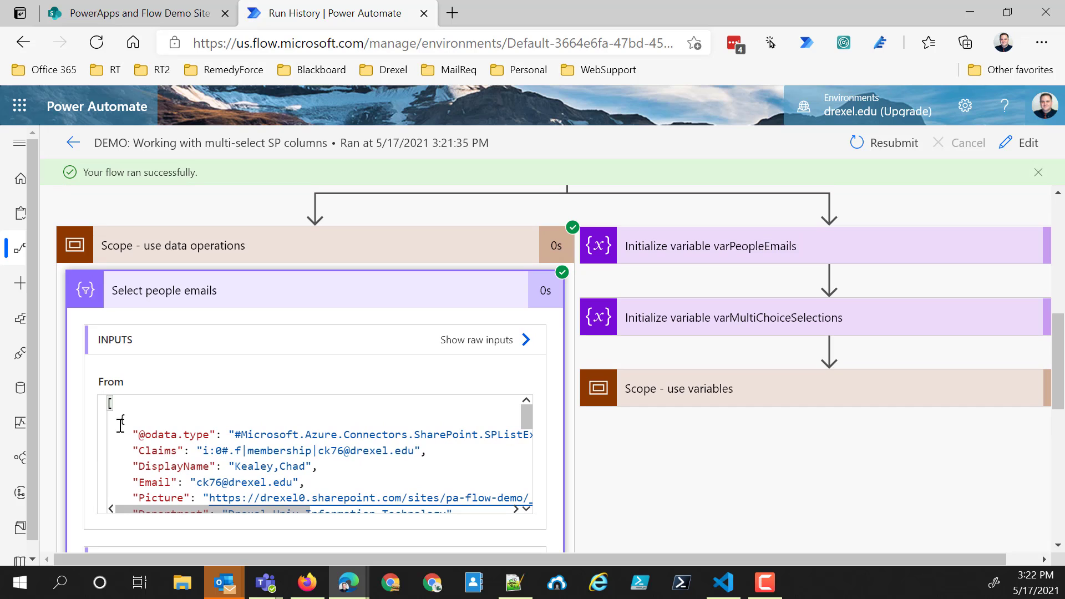
pyautogui.scroll(-3, 166, 471)
pyautogui.scroll(-4, 190, 513)
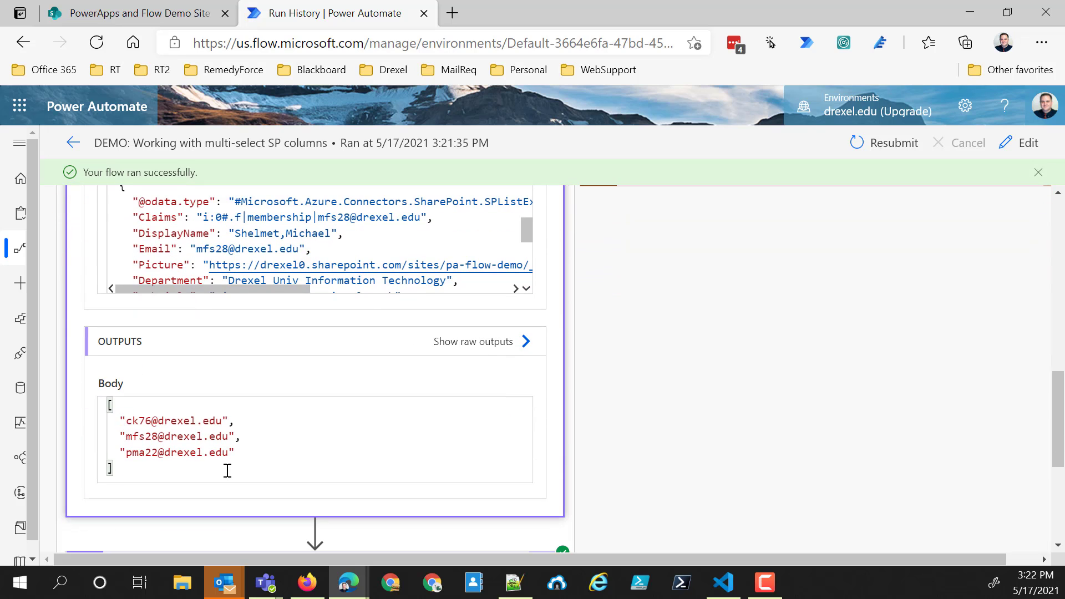
pyautogui.scroll(-4, 314, 446)
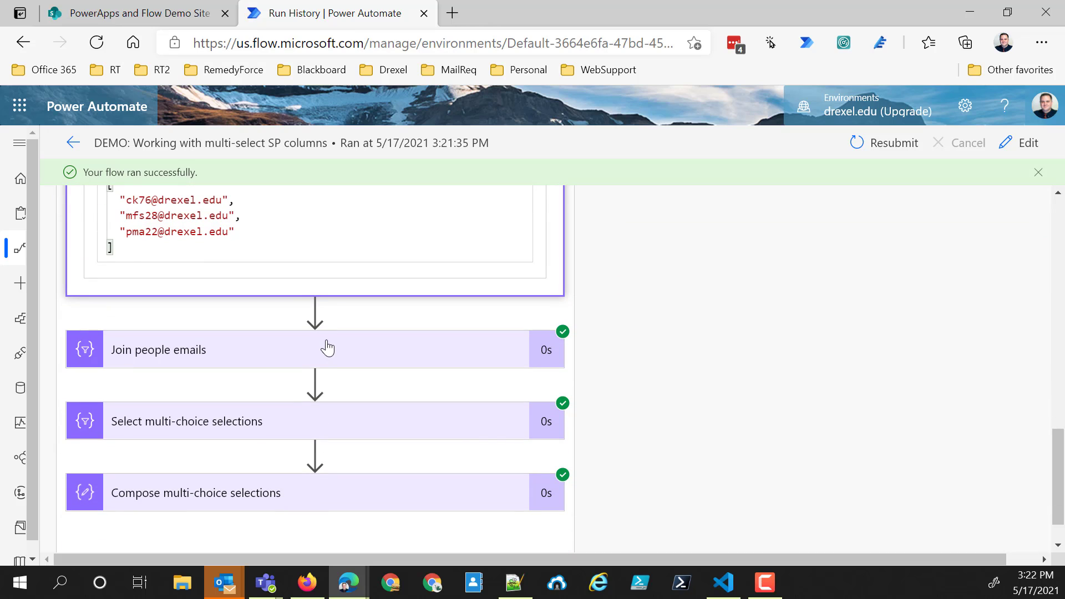
# - Expand "Join people emails" and check its source array, separator and joined output string
pyautogui.click(327, 348)
pyautogui.scroll(-2, 267, 446)
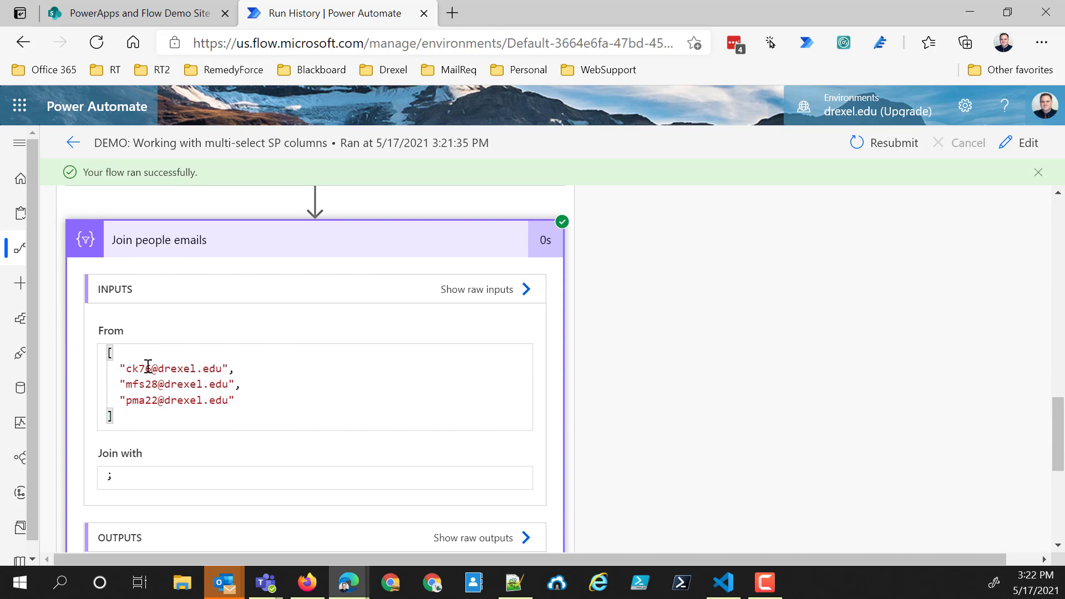
pyautogui.scroll(-2, 188, 475)
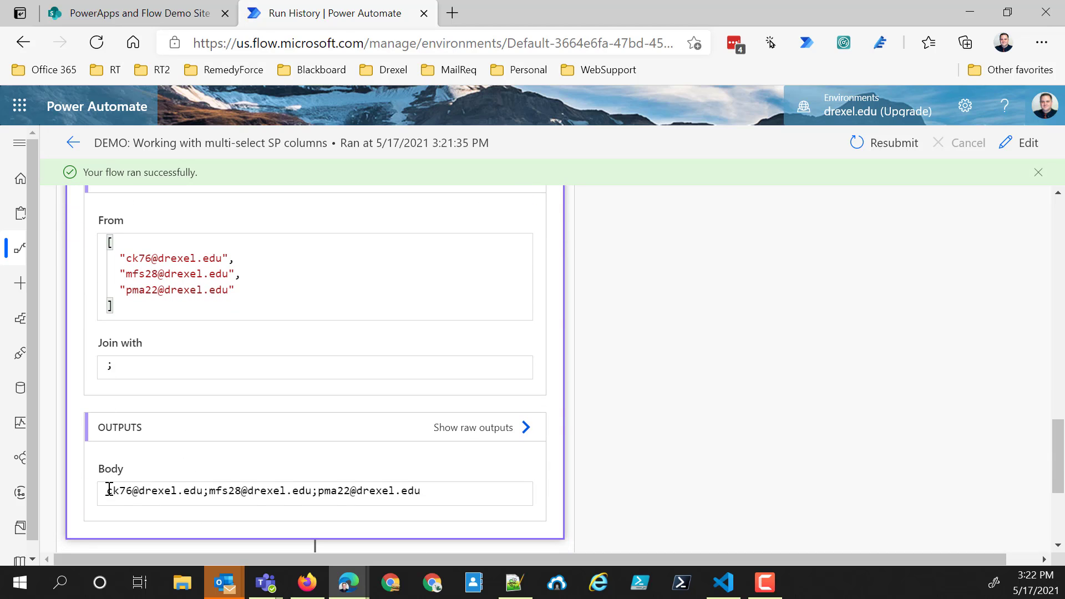
pyautogui.moveTo(109, 489); pyautogui.dragTo(496, 487)
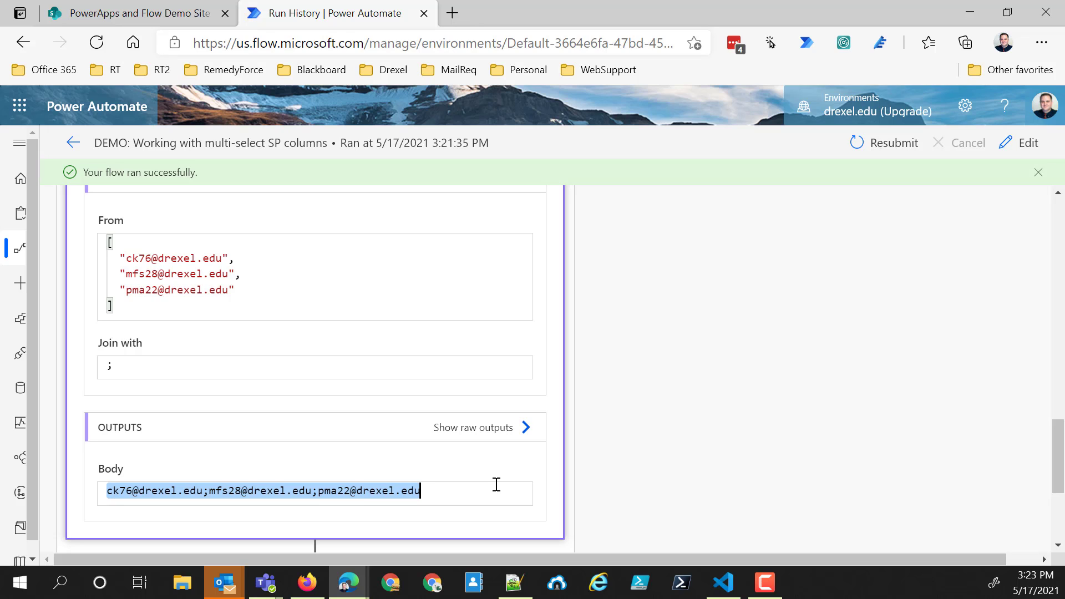
pyautogui.click(428, 497)
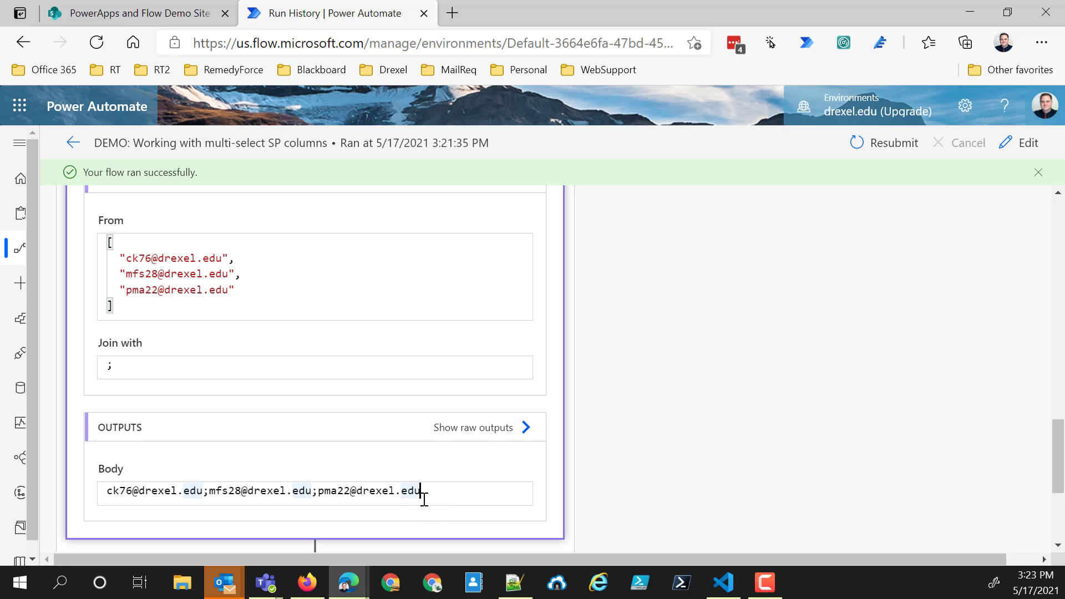
# - Expand "Select multi-choice selections" and compare its input choice objects with the output body
pyautogui.scroll(-4, 425, 499)
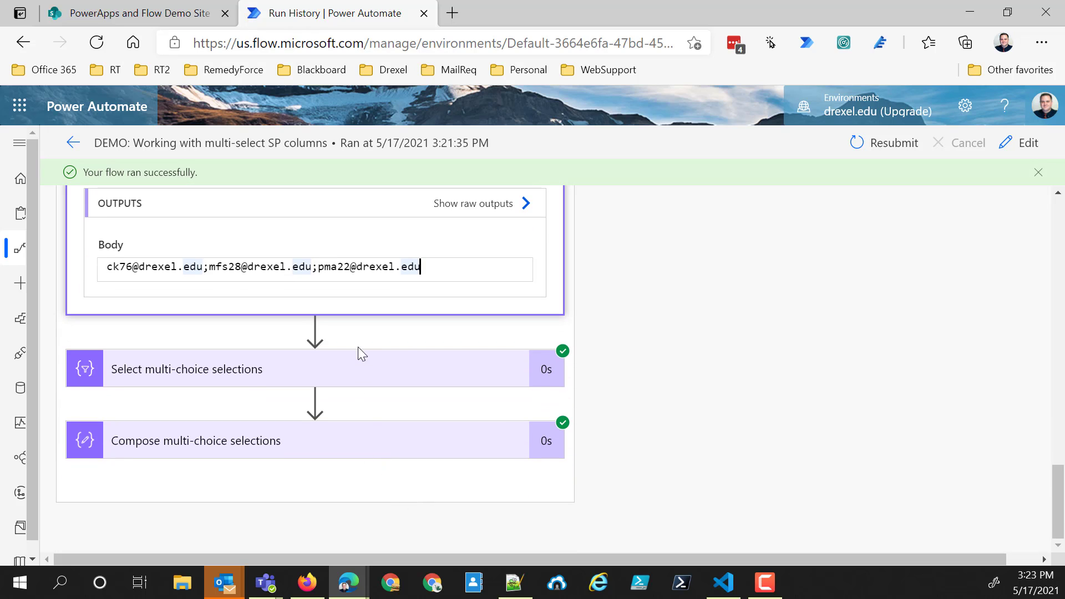
pyautogui.click(364, 370)
pyautogui.scroll(-5, 254, 394)
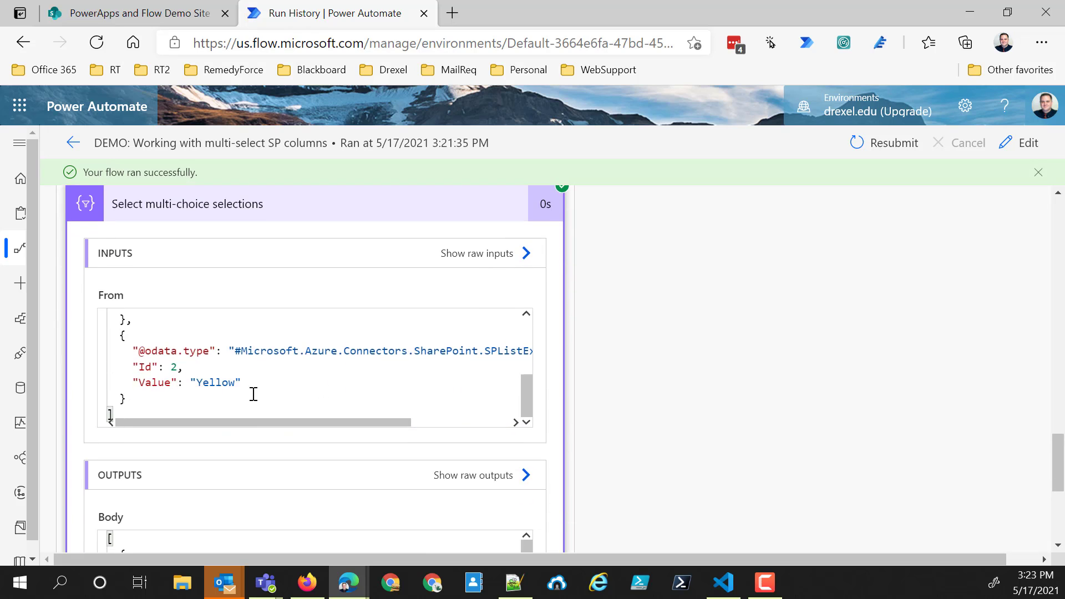
pyautogui.scroll(5, 190, 357)
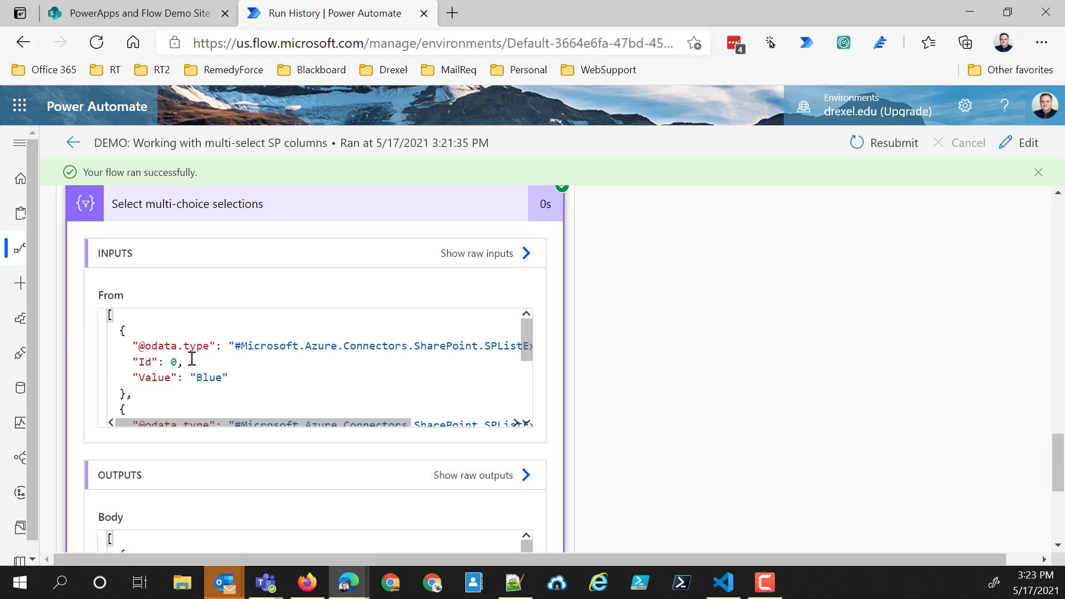
pyautogui.scroll(-5, 203, 380)
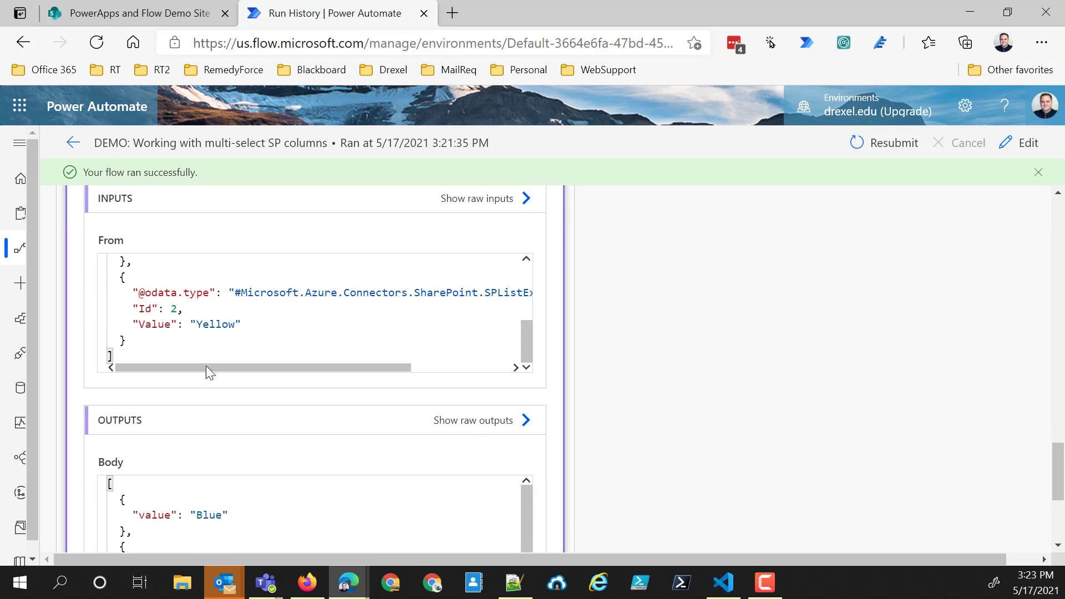
pyautogui.scroll(-5, 271, 503)
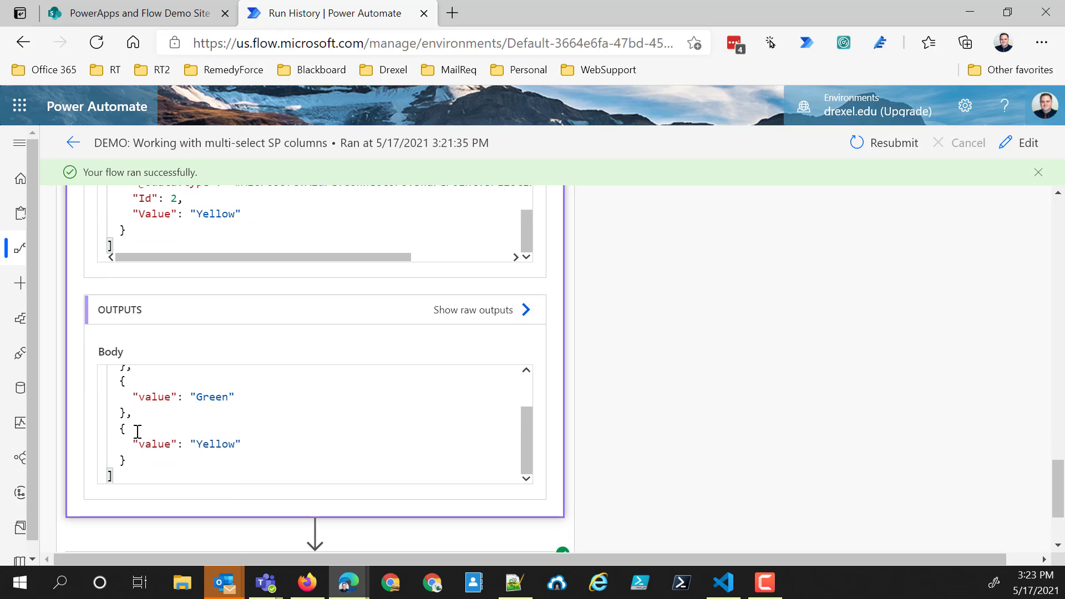
pyautogui.scroll(5, 142, 424)
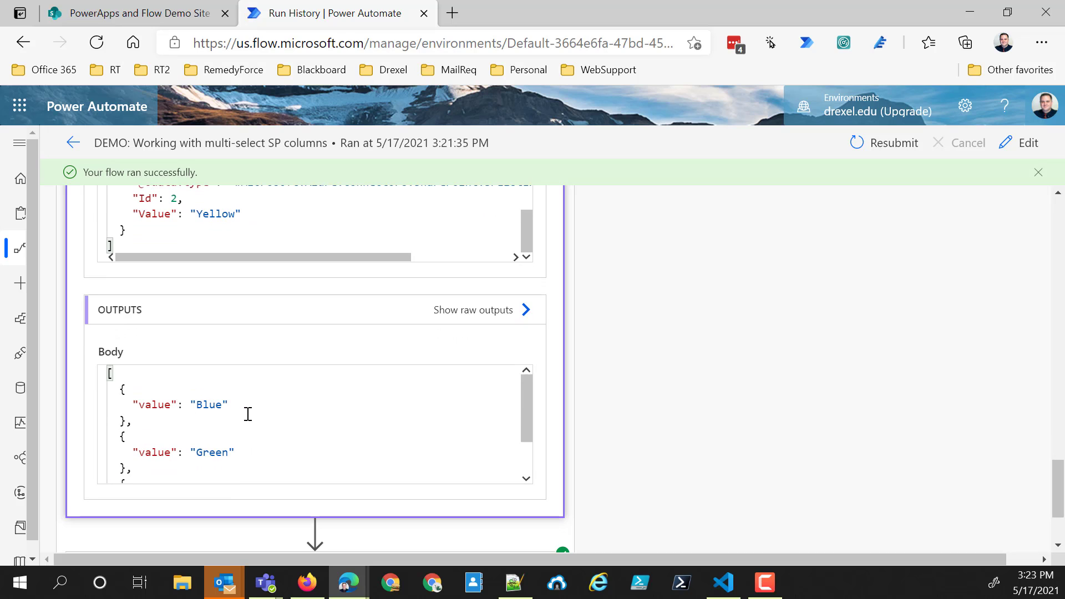
pyautogui.scroll(-5, 211, 408)
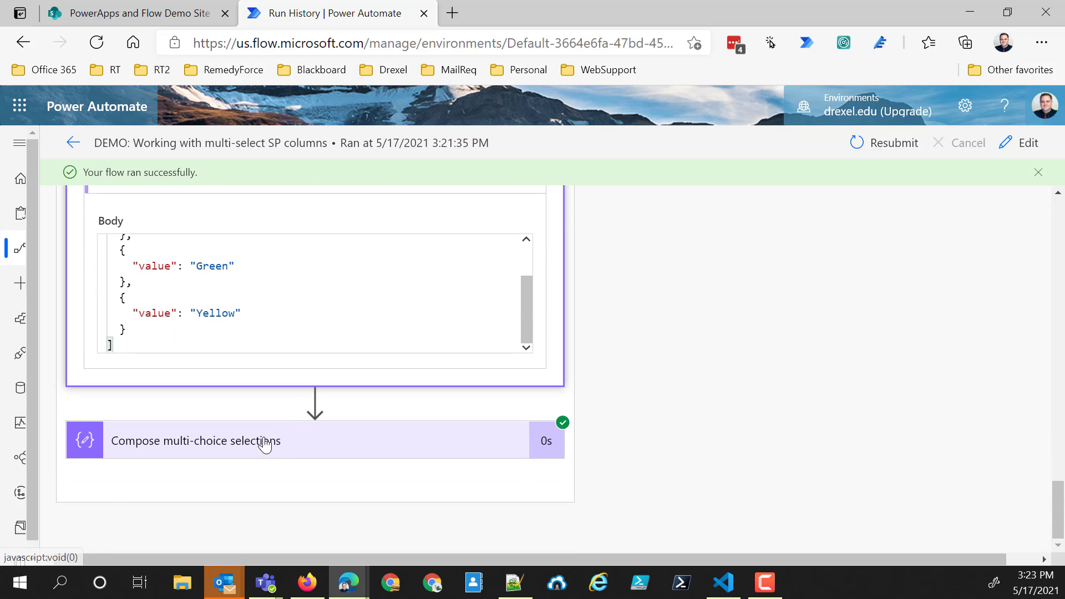
# - Expand "Compose multi-choice selections" and check its inputs and outputs
pyautogui.click(265, 444)
pyautogui.scroll(-3, 266, 435)
pyautogui.scroll(-2, 100, 417)
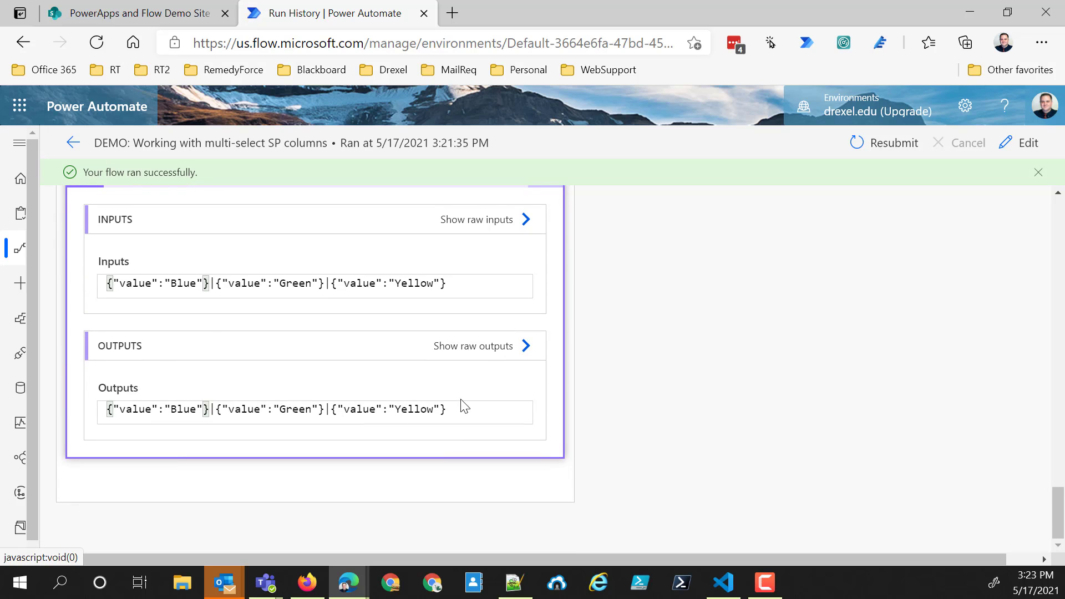
# - Open the flow for editing and expand "Select multi-choice selections" inside "Scope - use data operations"
pyautogui.scroll(5, 464, 404)
pyautogui.click(1029, 143)
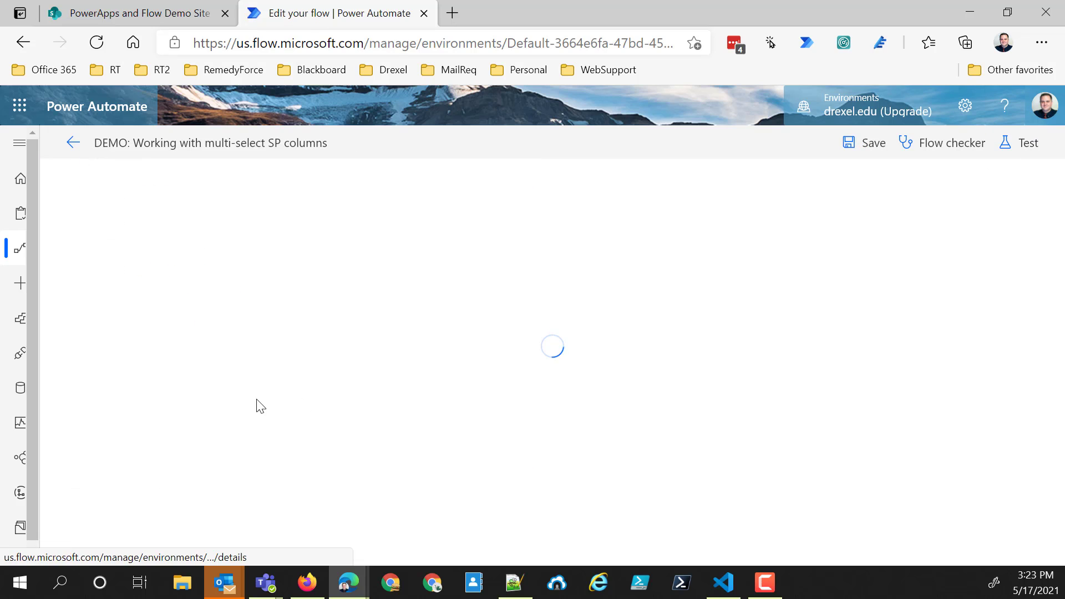
pyautogui.scroll(-5, 309, 388)
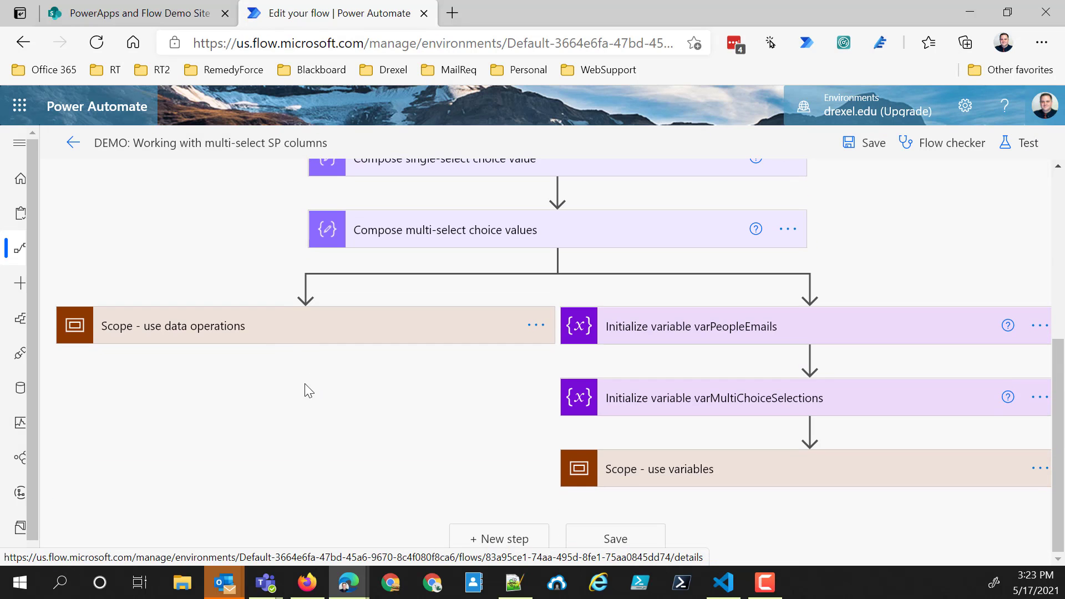
pyautogui.click(286, 328)
pyautogui.scroll(-4, 263, 414)
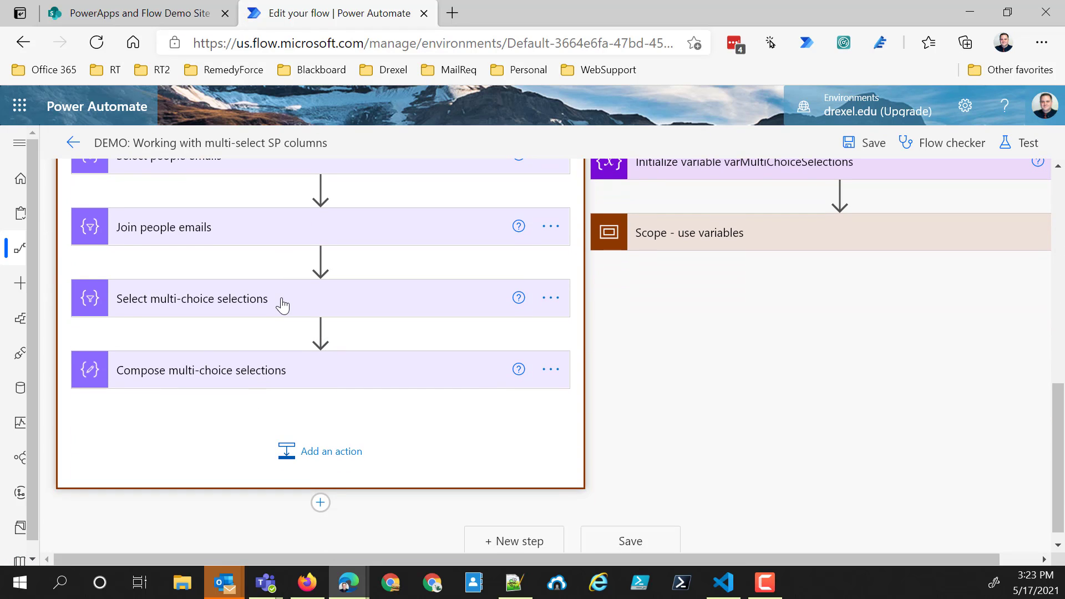
pyautogui.click(282, 304)
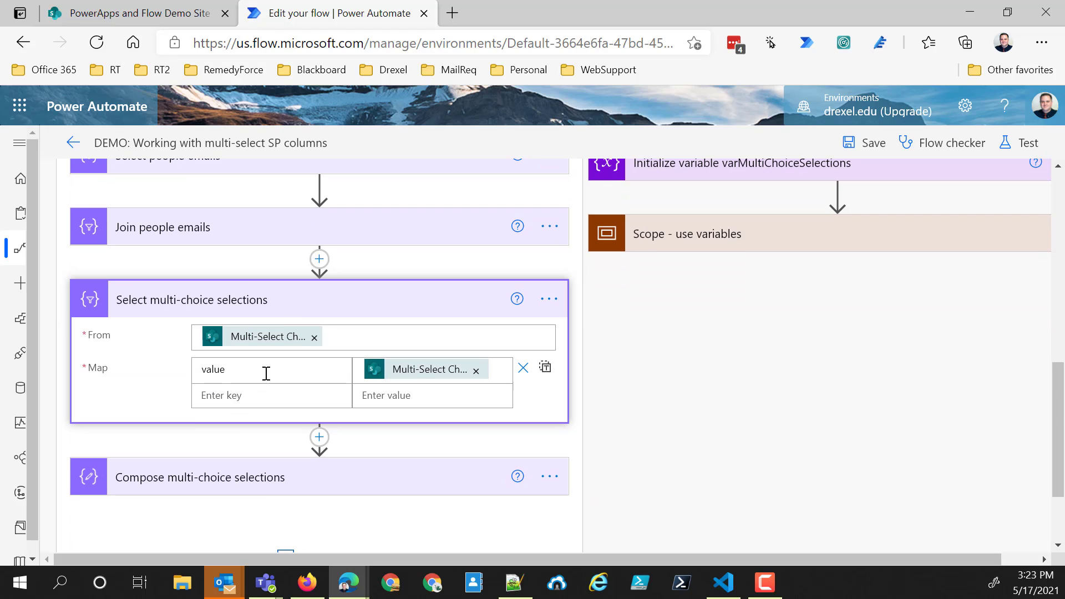
# - Replace the key/value Map in "Select multi-choice selections" with a text-mode mapping to Multi-Select Choice Value, and save the flow
pyautogui.moveTo(235, 370); pyautogui.dragTo(140, 369)
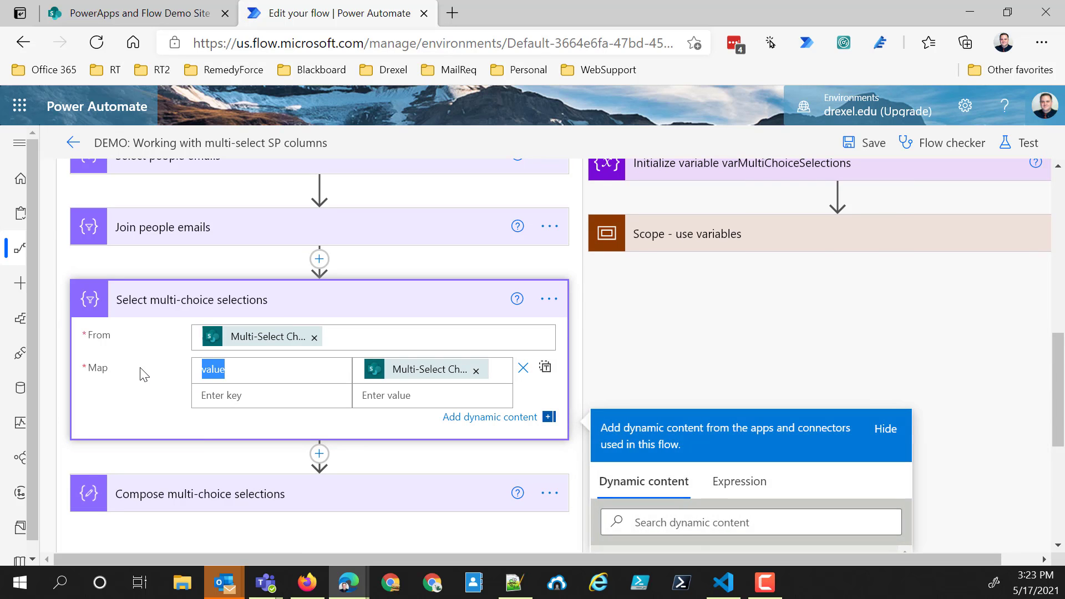
pyautogui.click(546, 369)
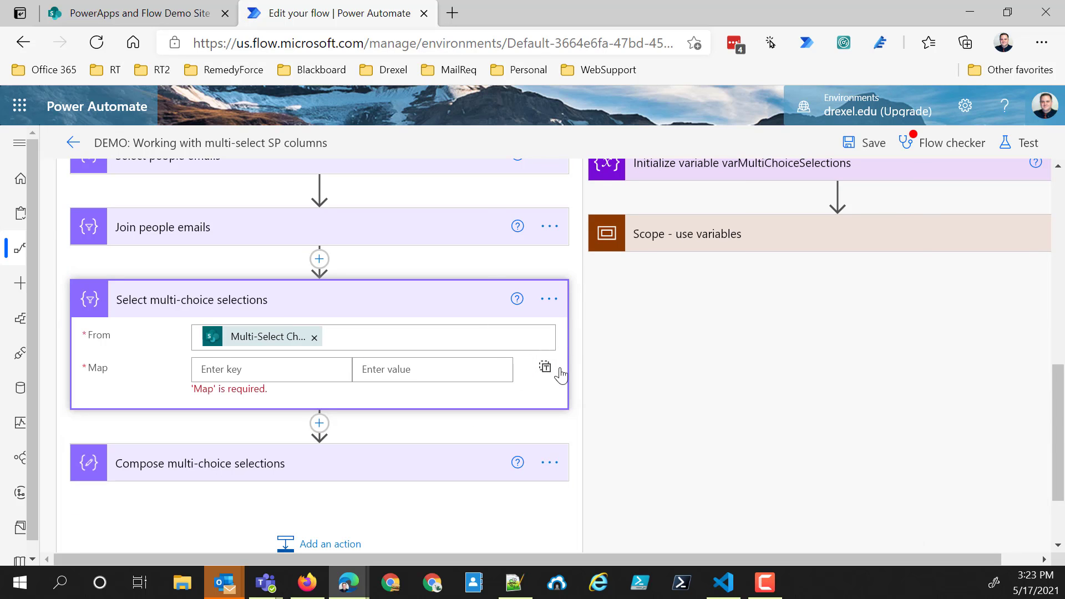
pyautogui.click(323, 375)
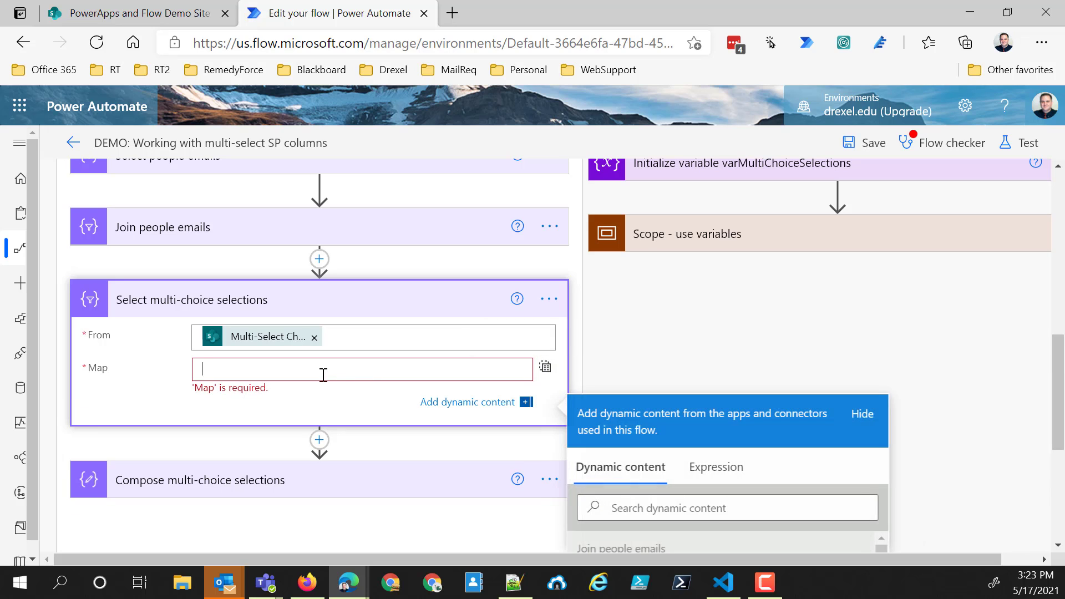
pyautogui.click(722, 508)
pyautogui.write('value')
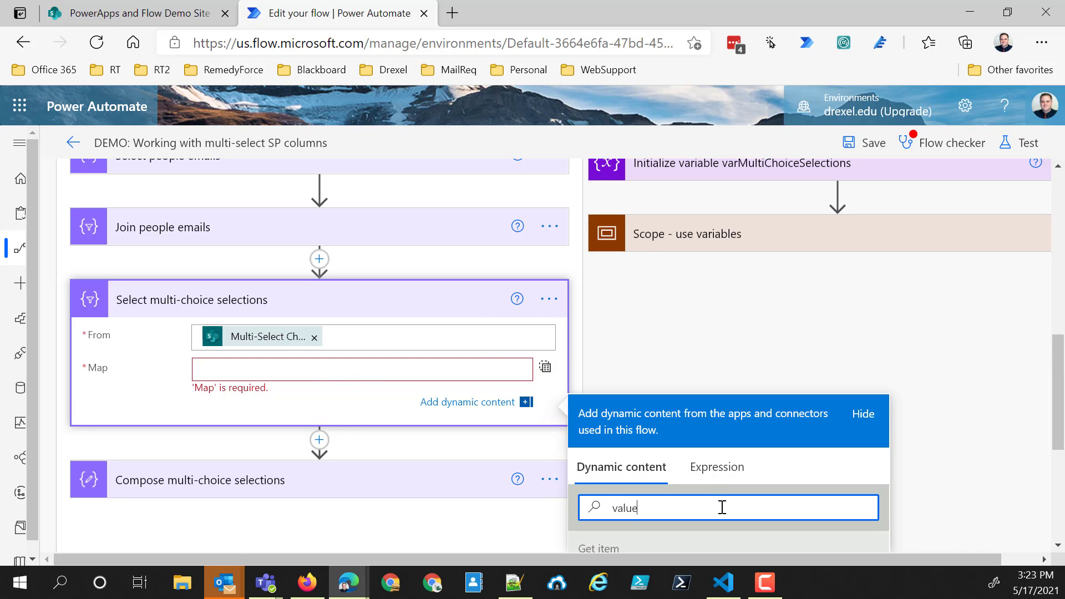
pyautogui.scroll(-3, 699, 472)
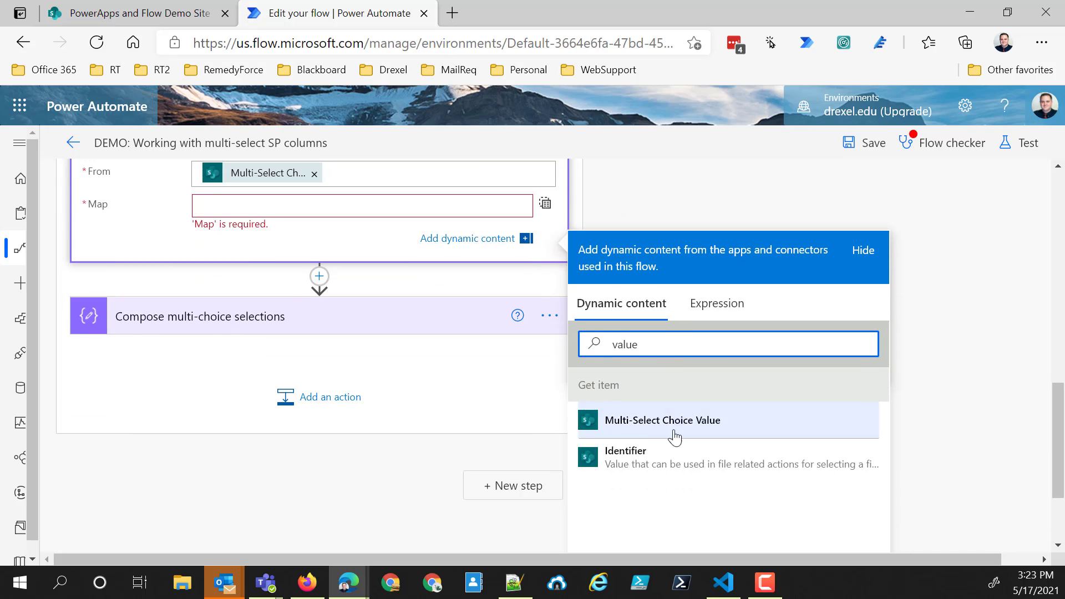
pyautogui.click(647, 407)
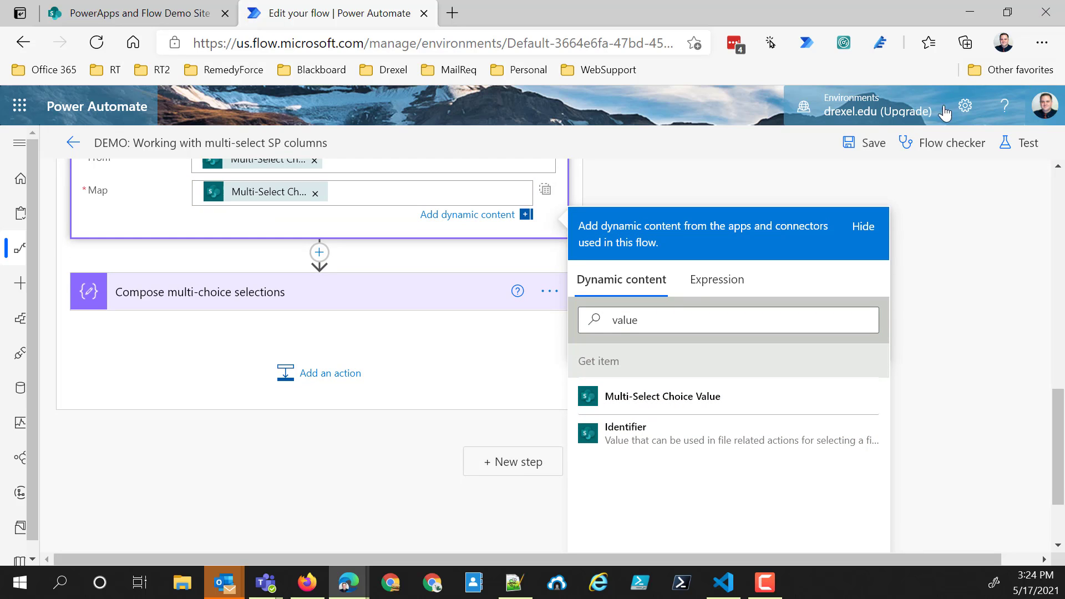
pyautogui.click(867, 142)
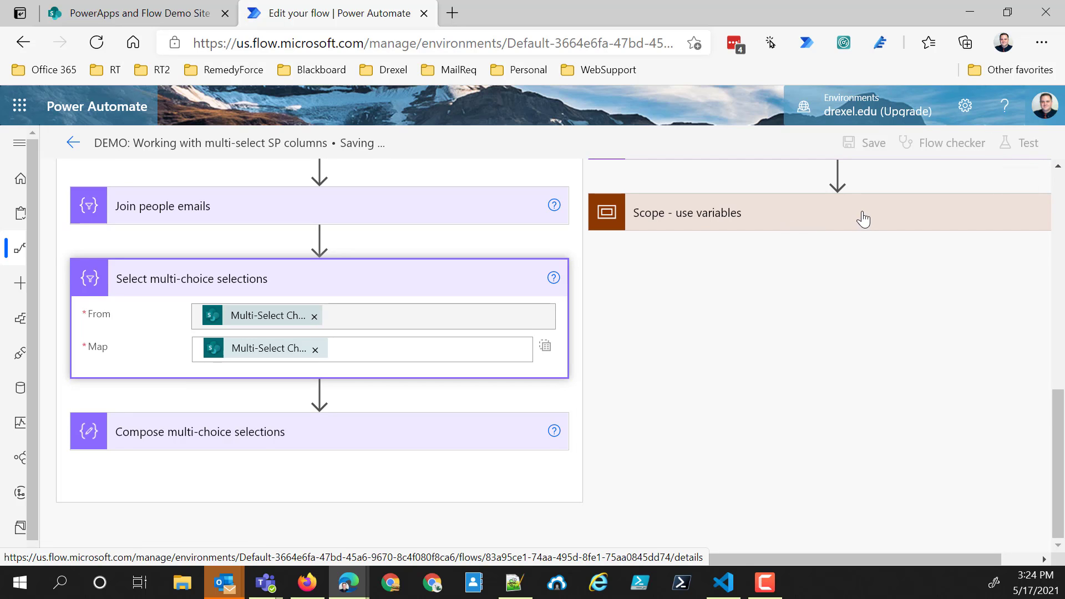
# - Insert a Compose data operation between "Apply to each" and "Apply to each 2" inside "Scope - use variables"
pyautogui.click(861, 250)
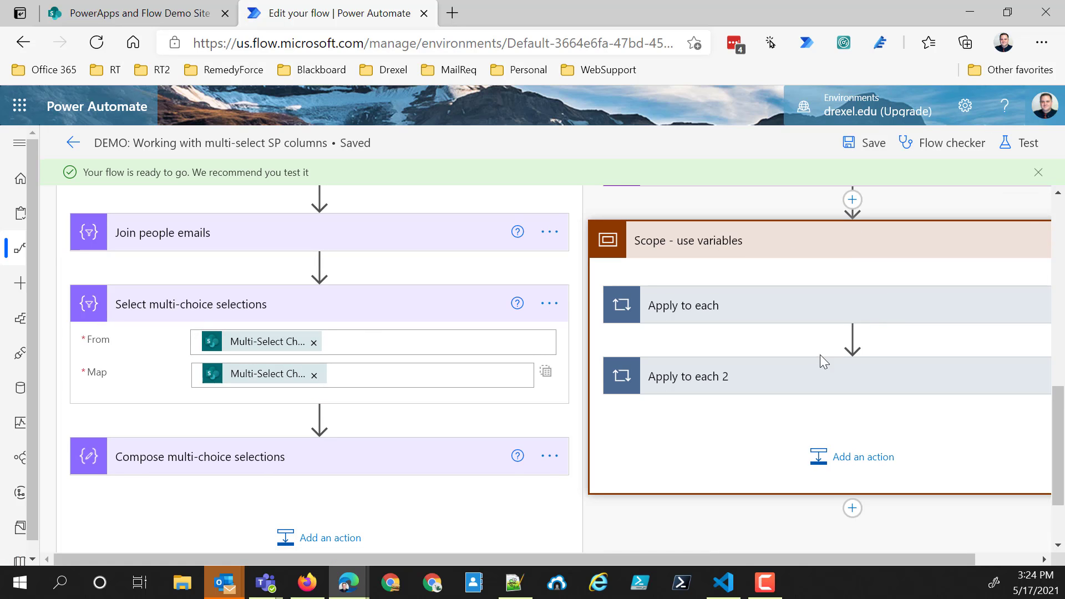
pyautogui.click(852, 337)
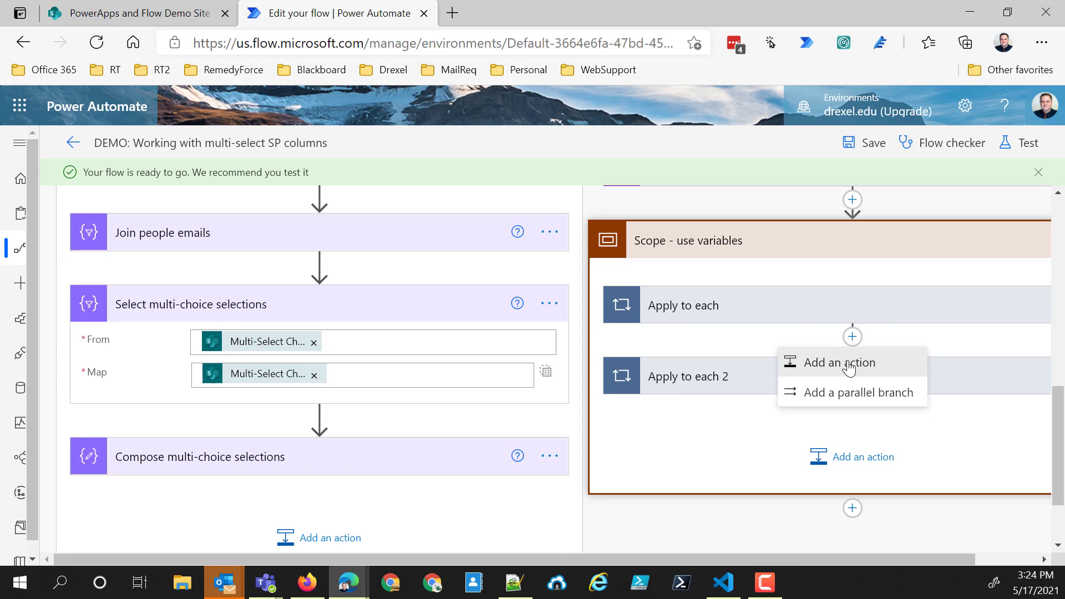
pyautogui.click(848, 358)
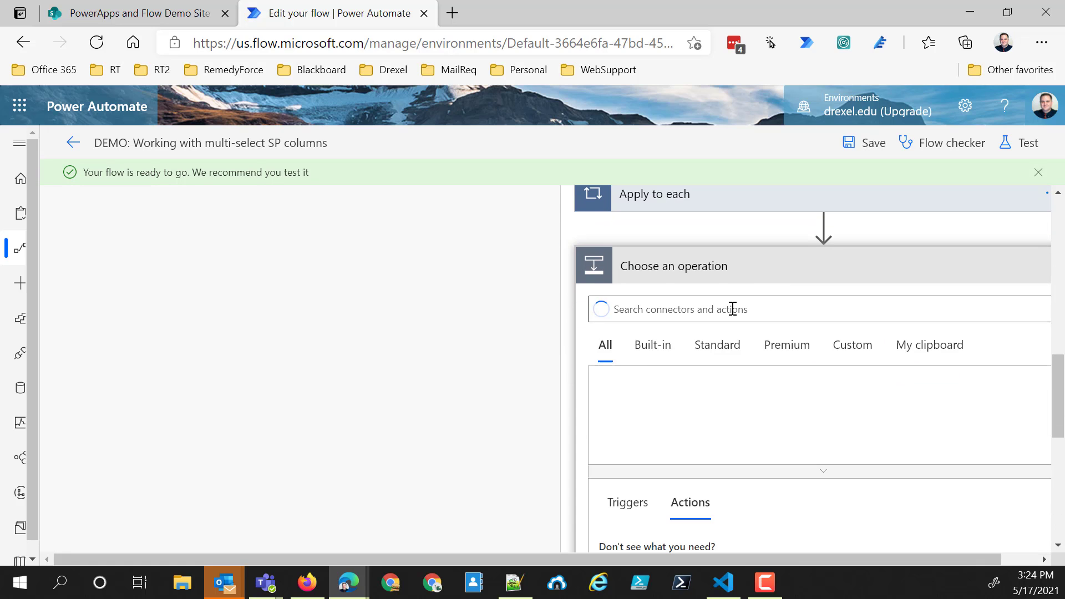
pyautogui.click(734, 309)
pyautogui.write('ciom')
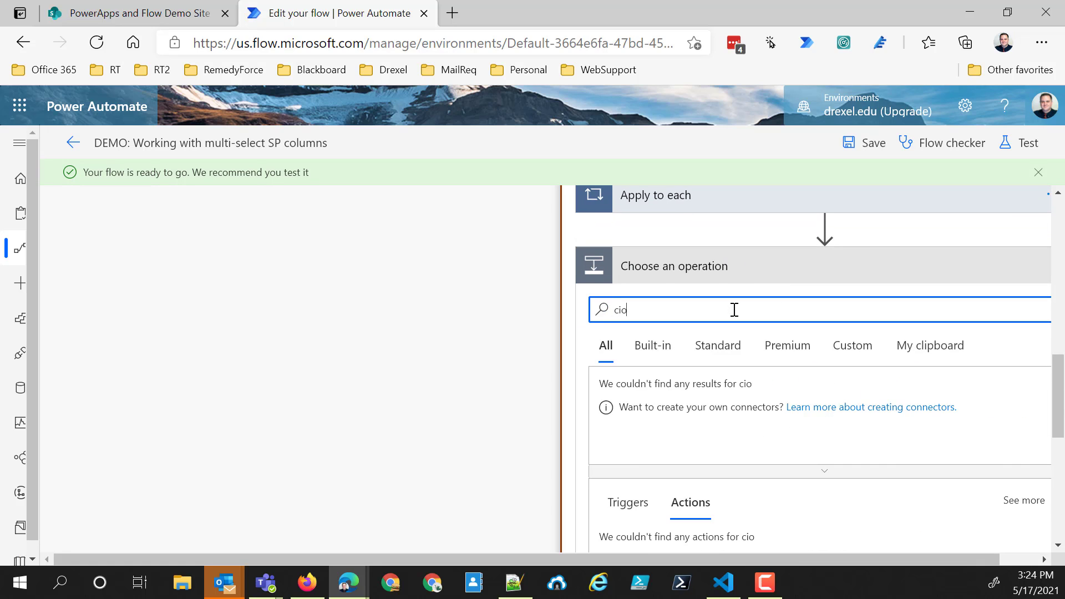
pyautogui.press('BackSpace')
pyautogui.press('BackSpace')
pyautogui.press('BackSpace')
pyautogui.write('ompo')
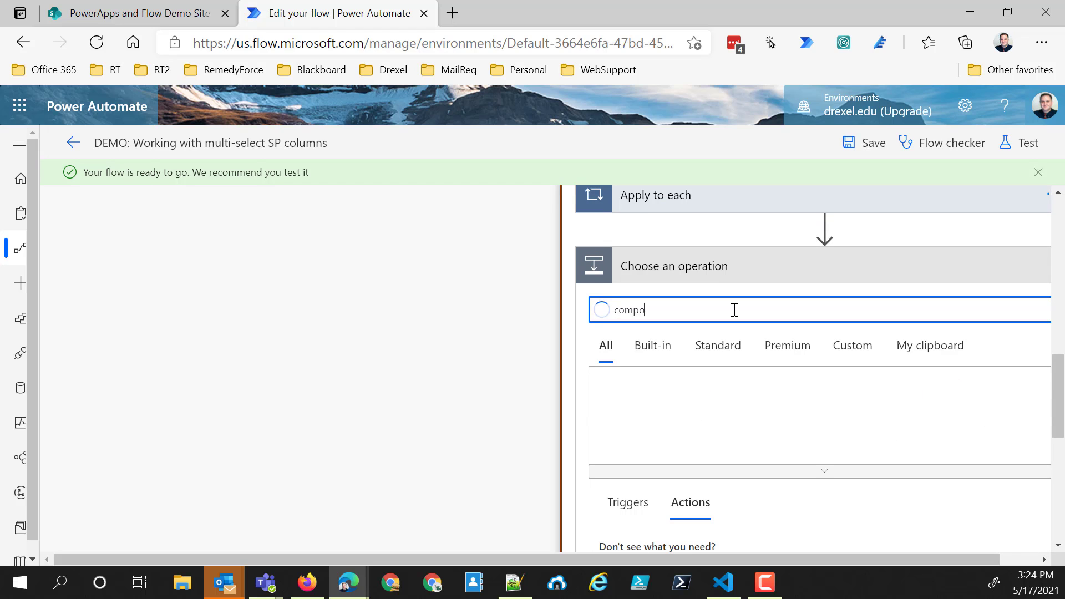
pyautogui.scroll(-5, 656, 431)
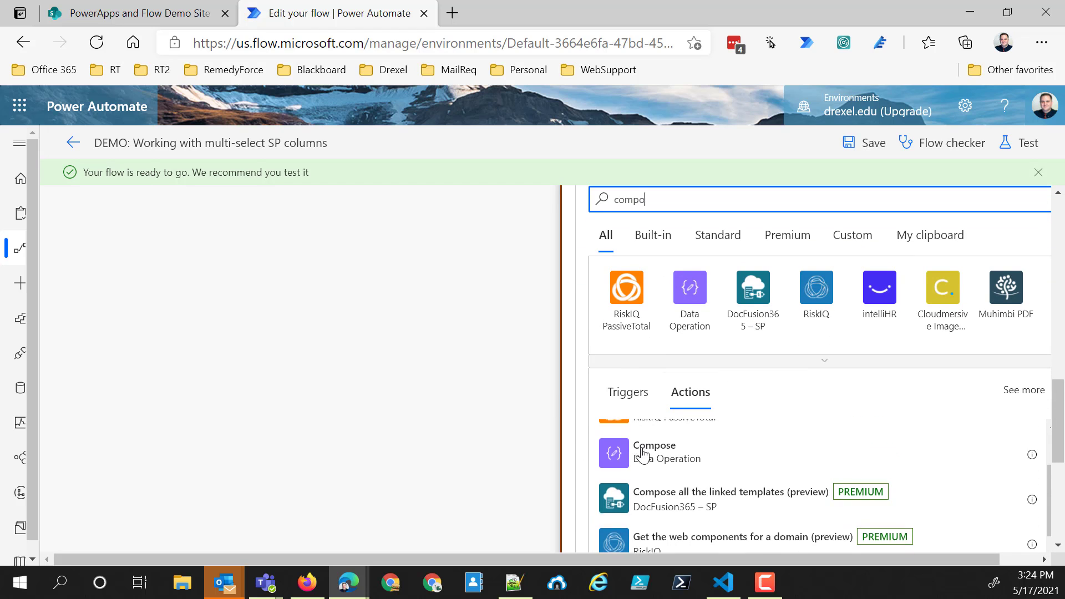
pyautogui.click(642, 452)
# - Set the new Compose action's input to the varPeopleEmails variable and rename the action "Compose varPeopleEmails"
pyautogui.click(754, 276)
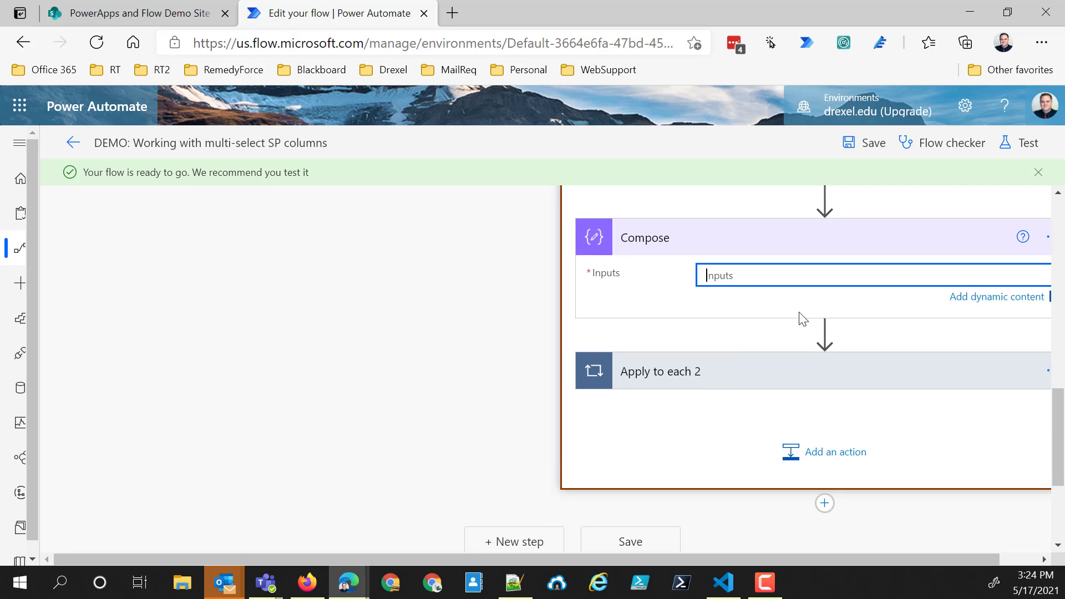
pyautogui.click(821, 515)
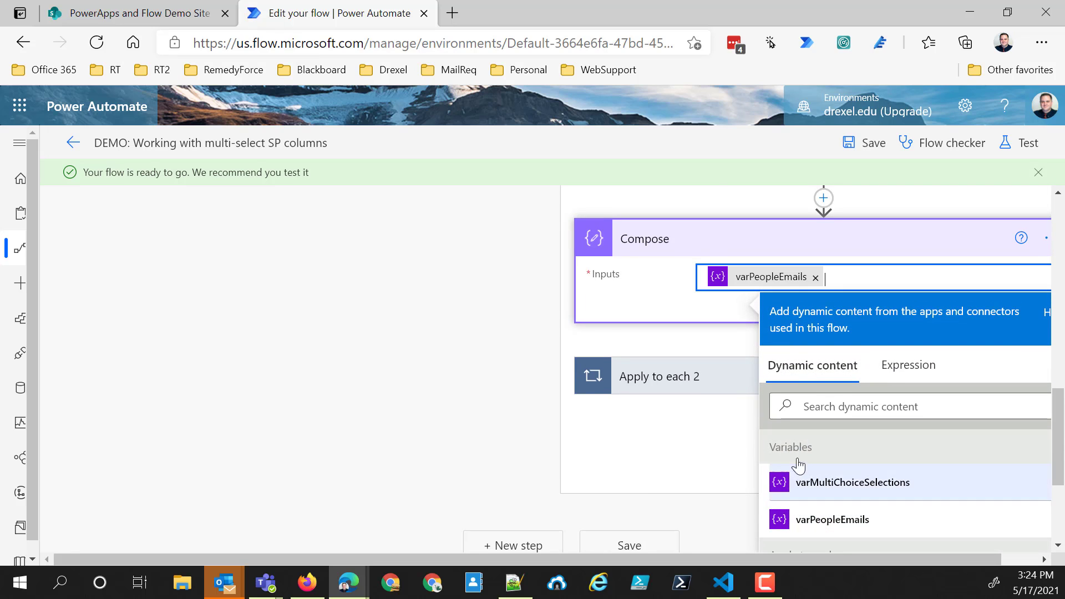
pyautogui.click(1048, 239)
pyautogui.click(935, 267)
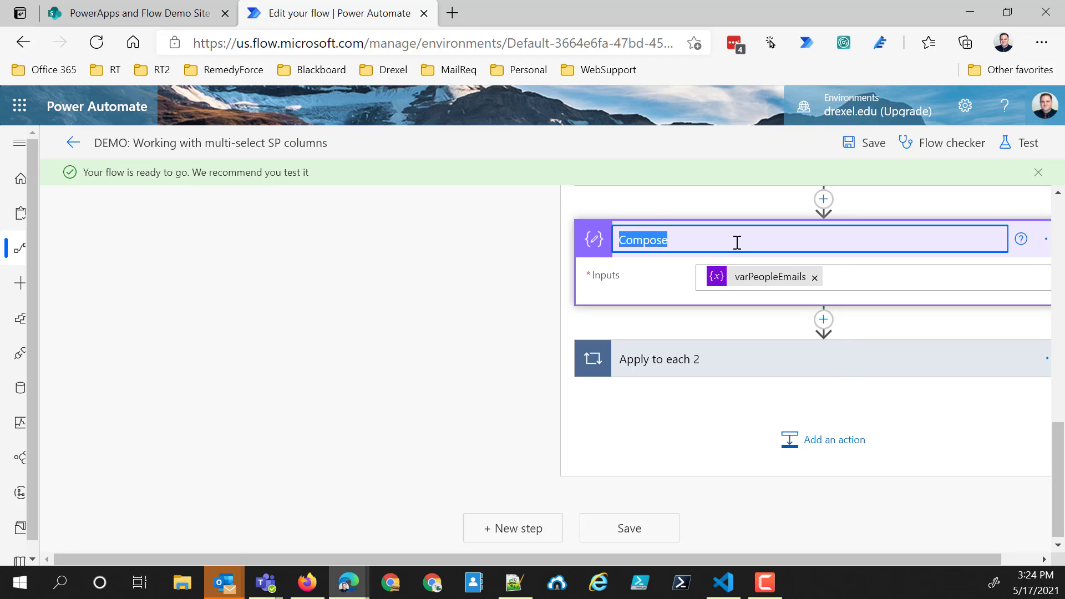
pyautogui.press('BackSpace')
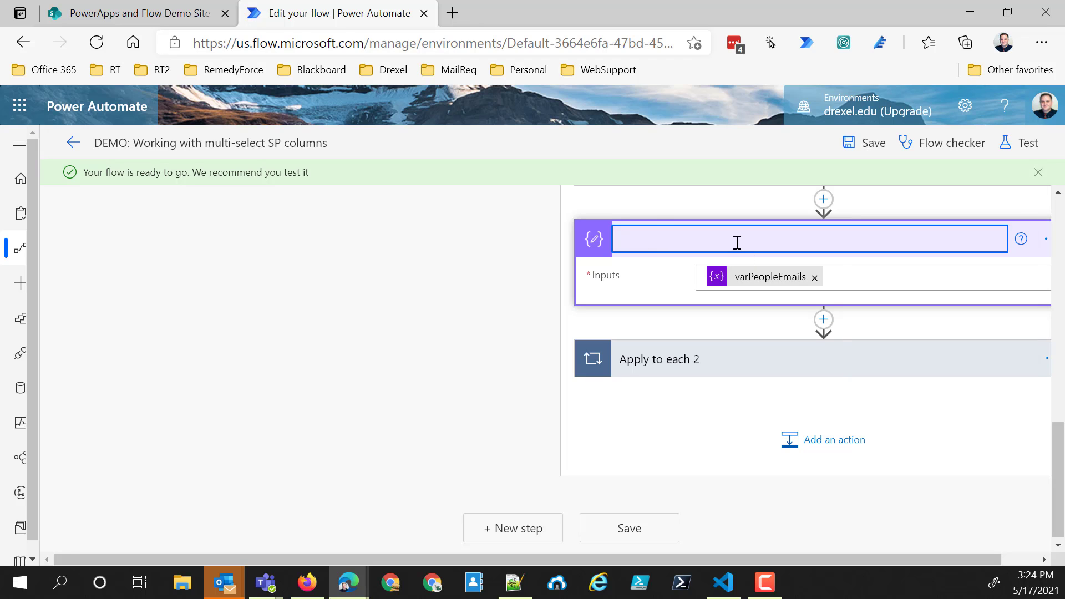
pyautogui.write('Compose varPeopleEmails')
pyautogui.press('Return')
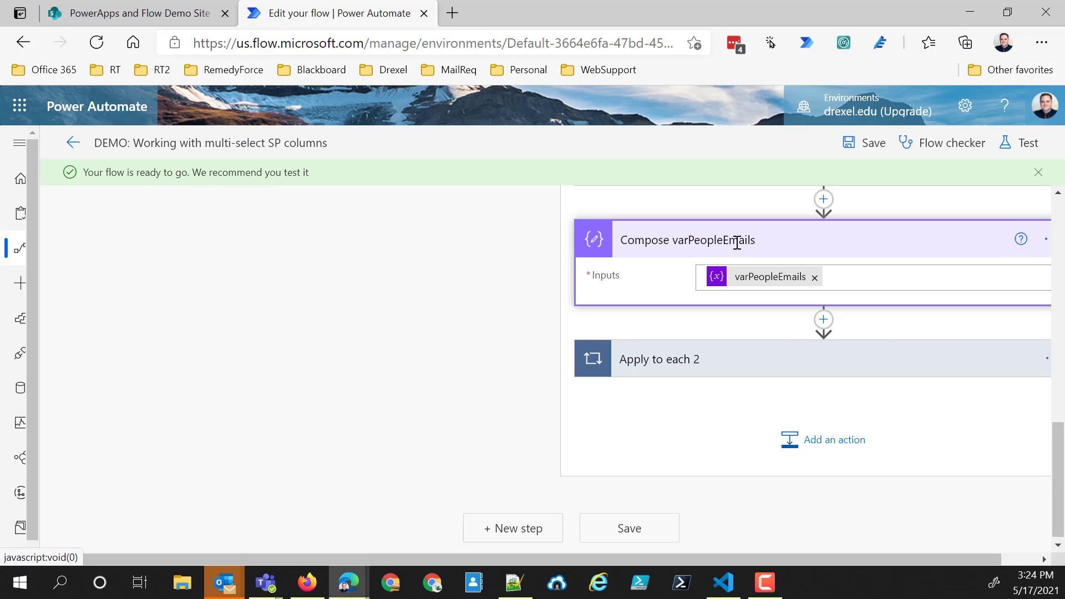
# - Add another Compose data operation after "Apply to each 2" in the variables scope, declining the trial offer
pyautogui.click(836, 446)
pyautogui.scroll(-3, 690, 468)
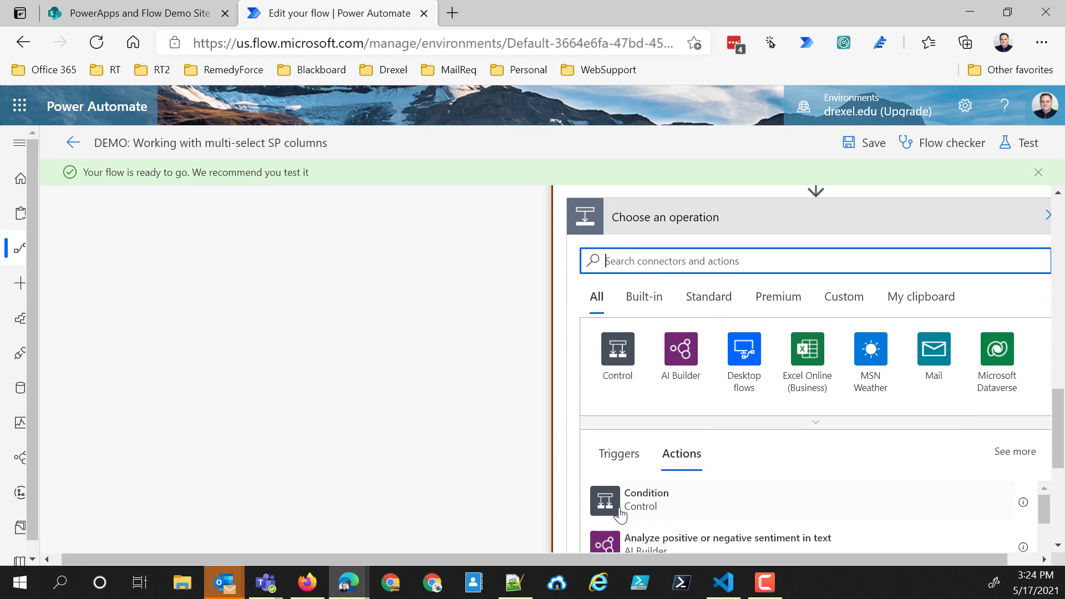
pyautogui.write('compo')
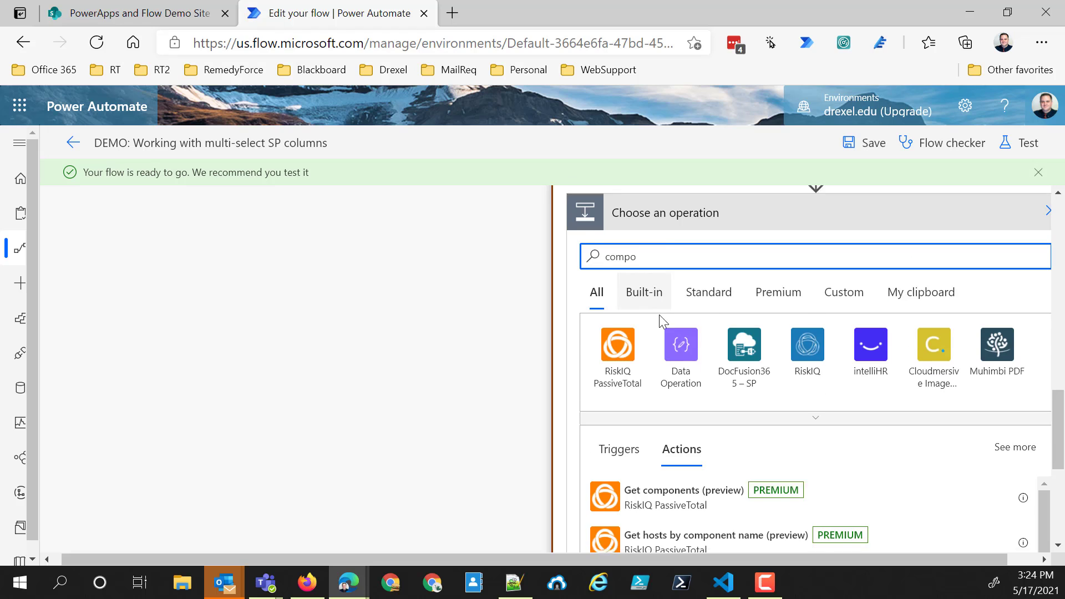
pyautogui.scroll(-4, 659, 315)
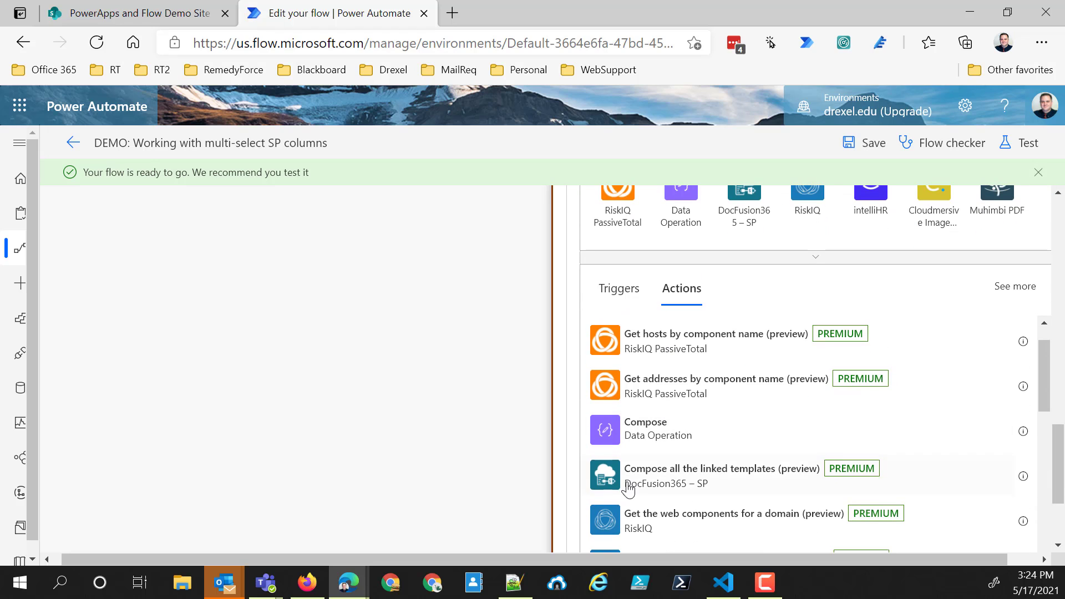
pyautogui.click(678, 417)
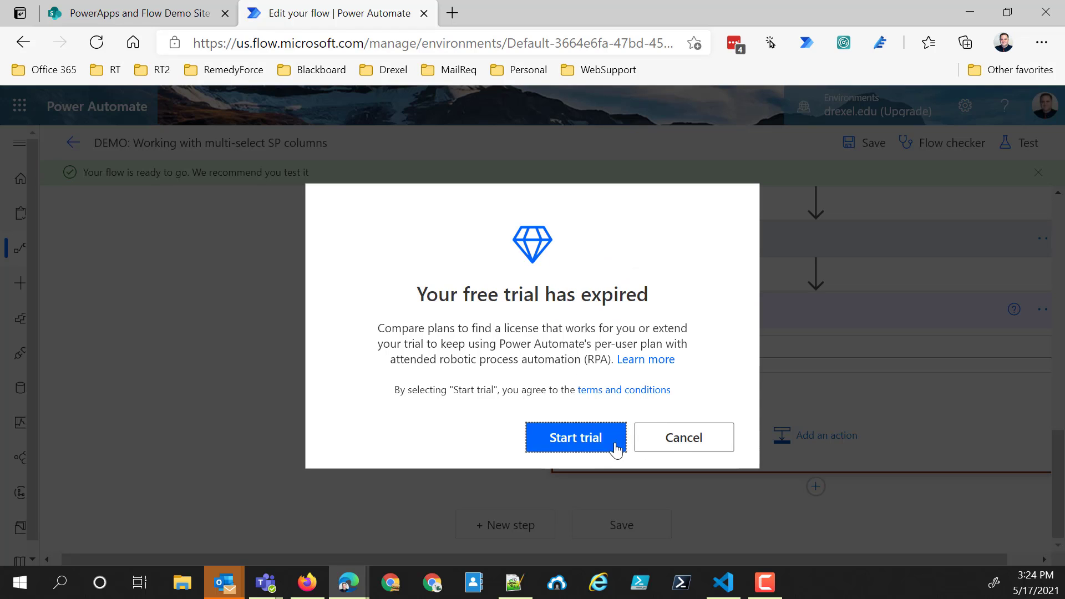
pyautogui.click(677, 440)
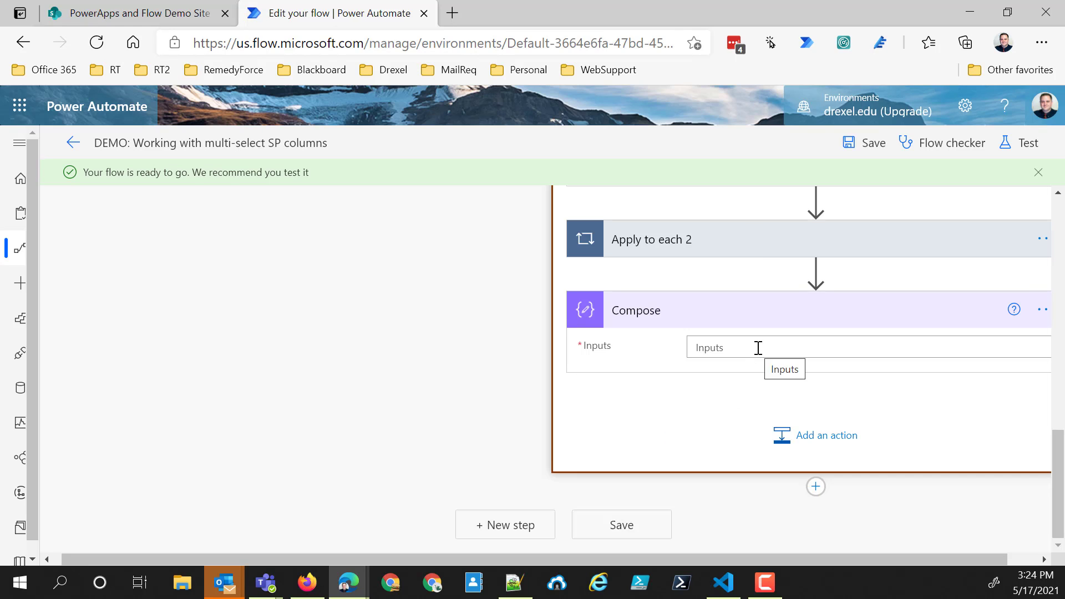
# - Set the input of the Compose action below "Apply to each 2" to the varMultiChoiceSelections variable
pyautogui.click(1039, 312)
pyautogui.click(890, 351)
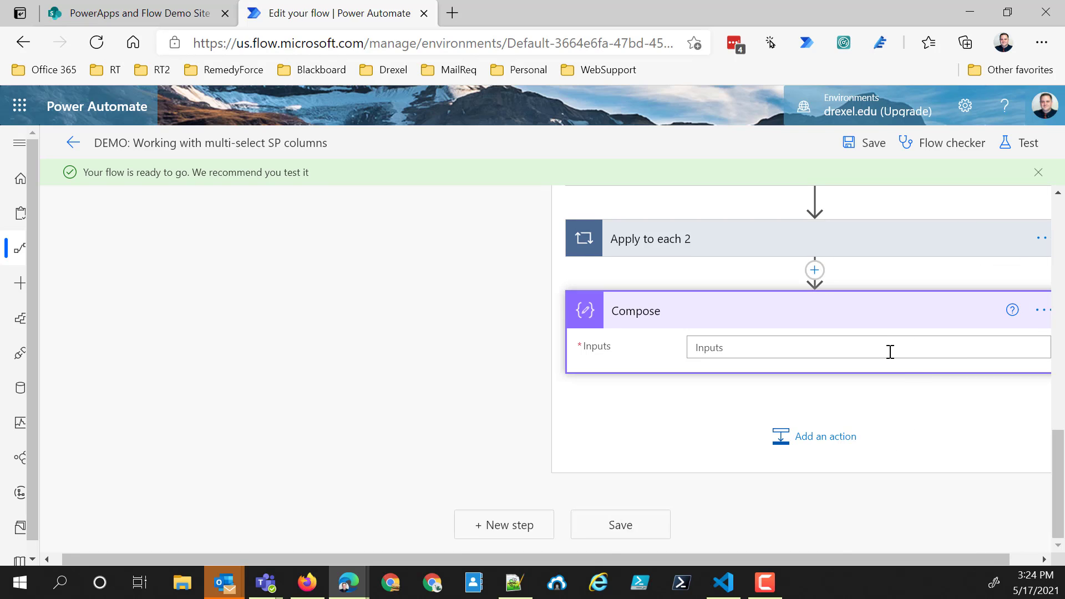
pyautogui.click(733, 350)
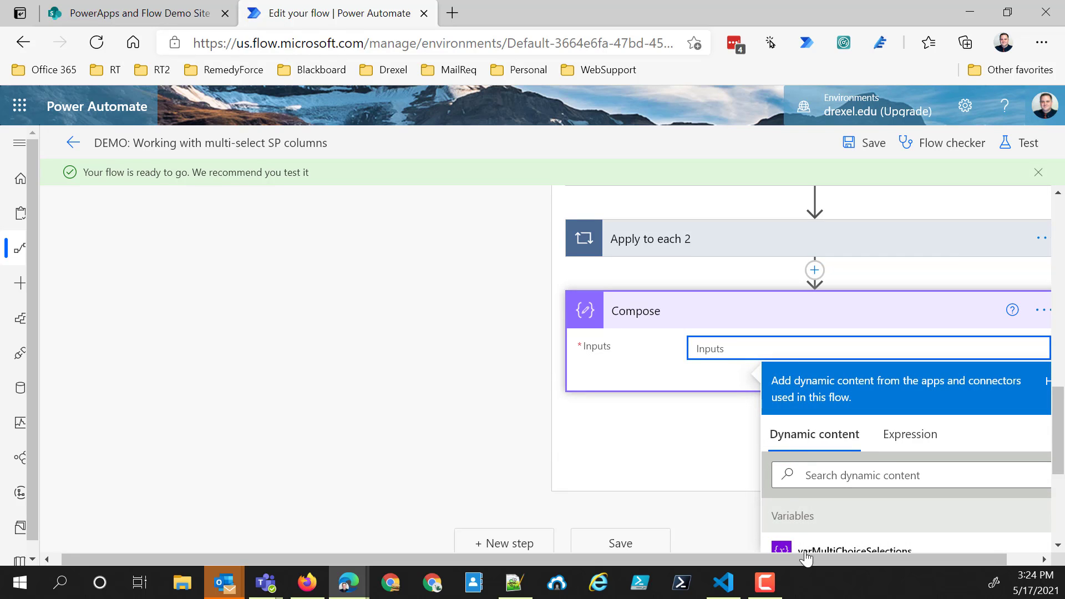
pyautogui.click(836, 514)
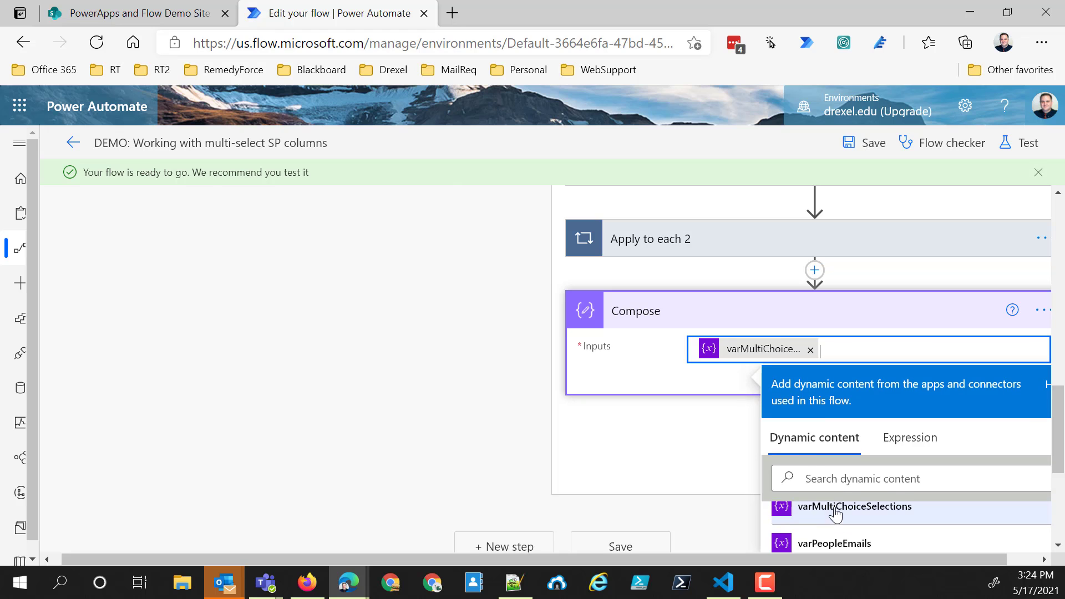
# - Rename the last Compose action "Compose varMultiChoiceSelections" and save the flow
pyautogui.click(1042, 311)
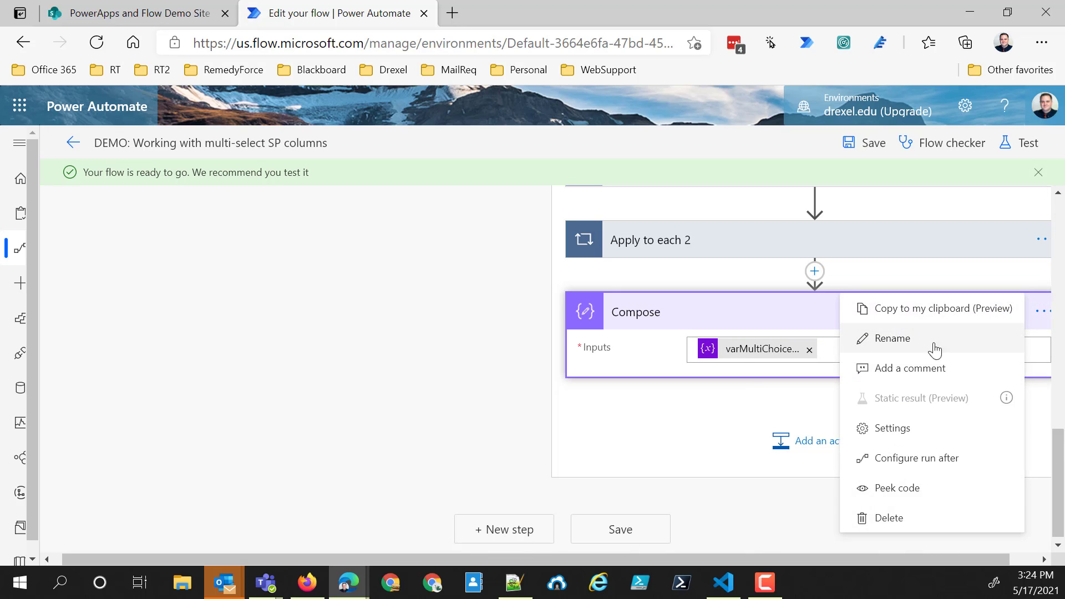
pyautogui.click(932, 339)
pyautogui.click(711, 306)
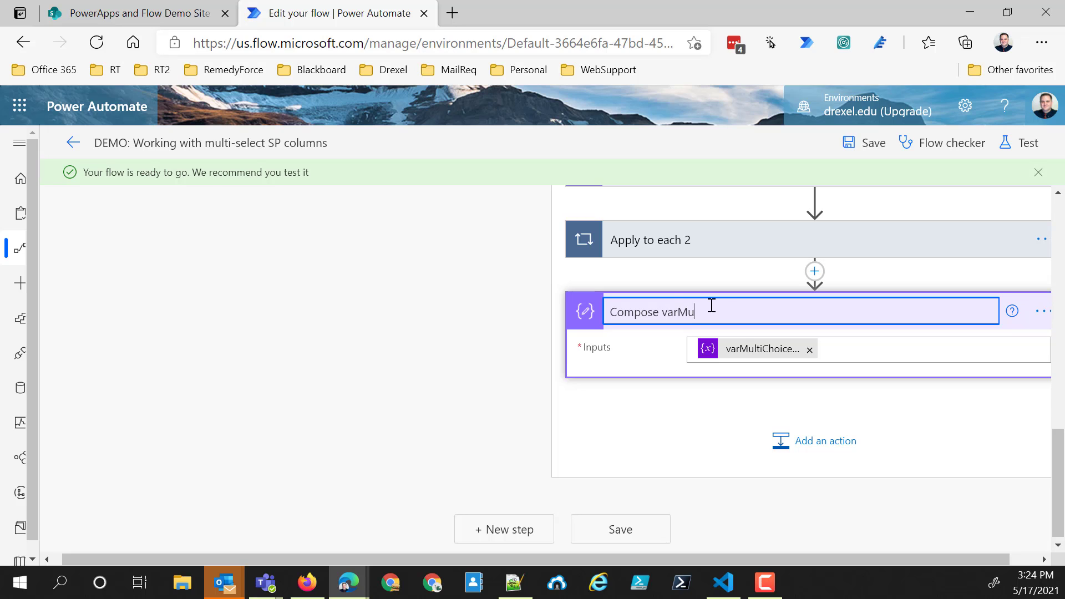
pyautogui.write('varMultiChoiceSelections')
pyautogui.click(850, 146)
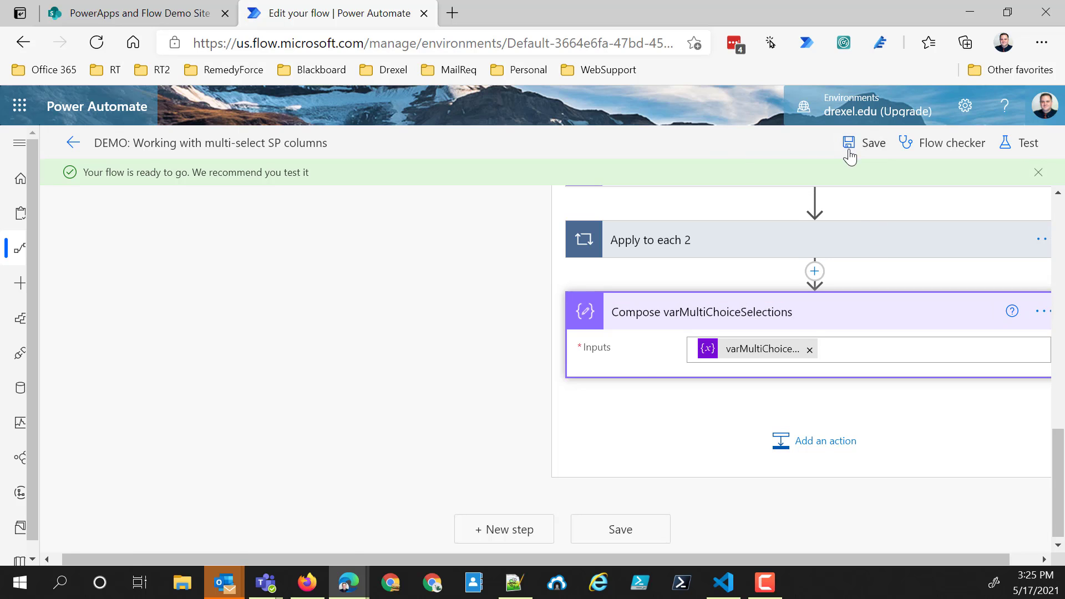
# - Test the flow automatically with a recently used trigger, reusing the most recent succeeded run
pyautogui.click(1028, 144)
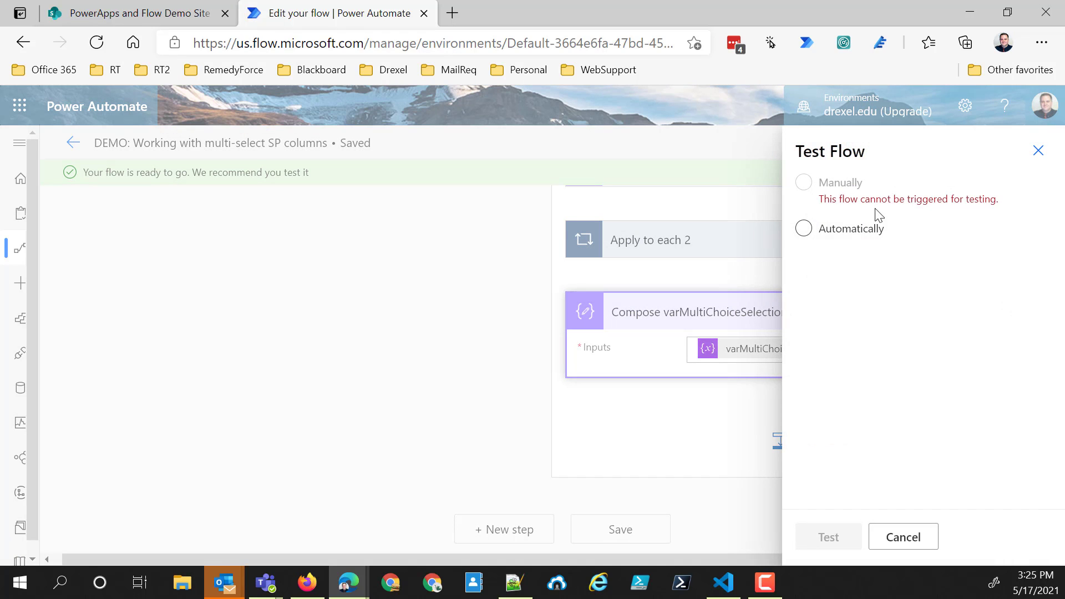
pyautogui.click(804, 229)
pyautogui.click(830, 258)
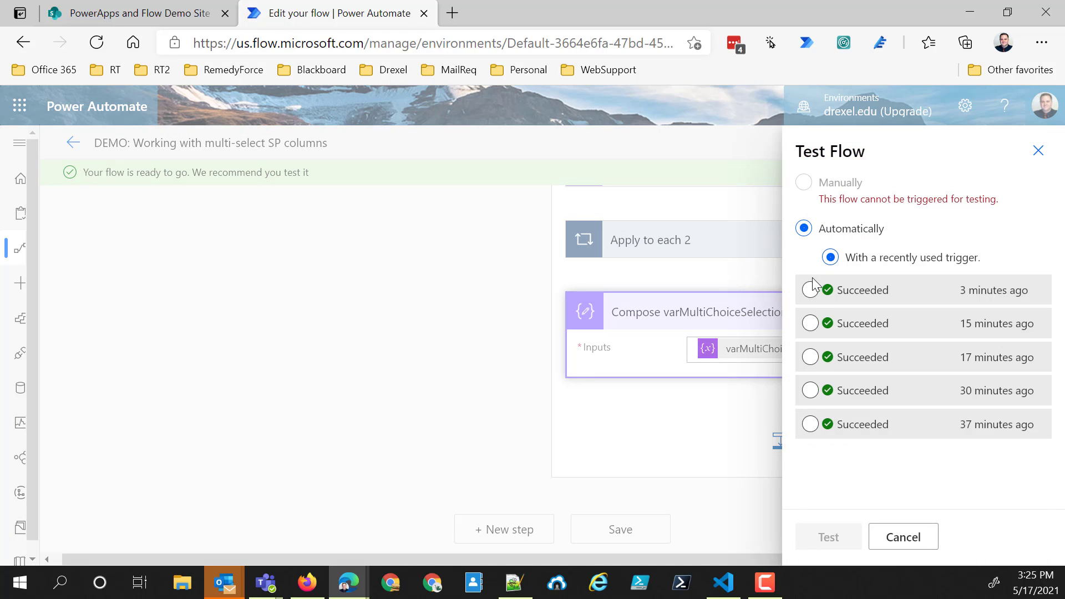
pyautogui.click(810, 289)
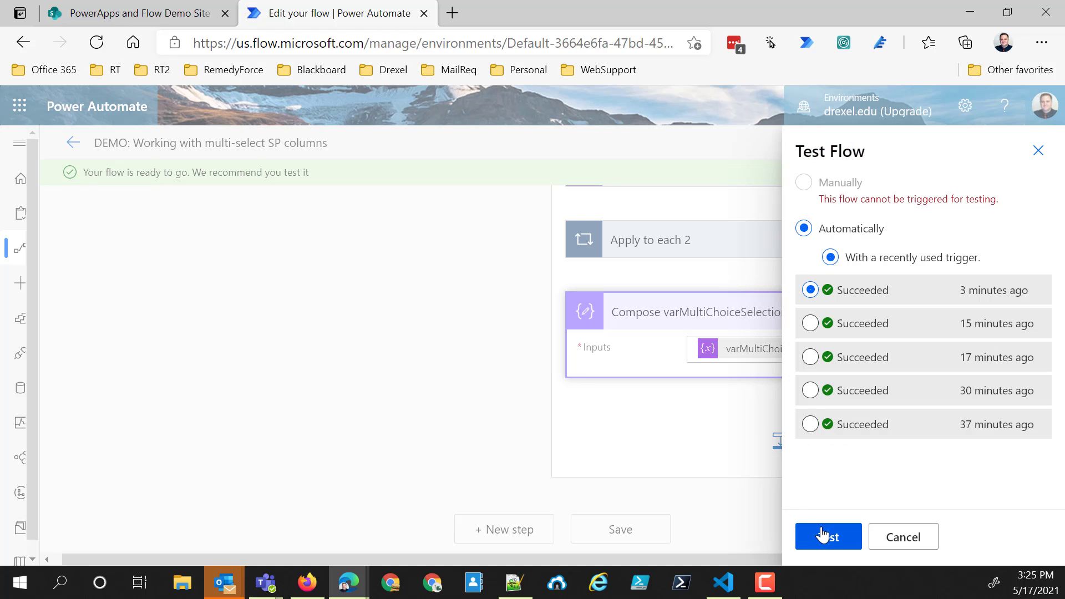
pyautogui.click(823, 535)
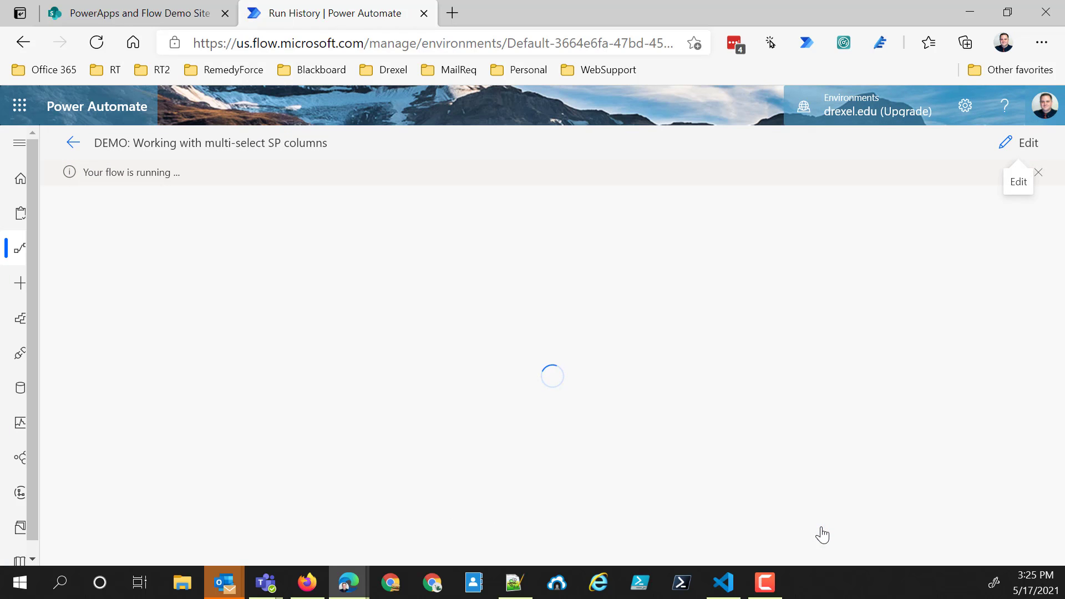
# - Expand "Scope - use variables" in the run and check the end of the email string in "Compose varPeopleEmails"
pyautogui.scroll(-5, 828, 436)
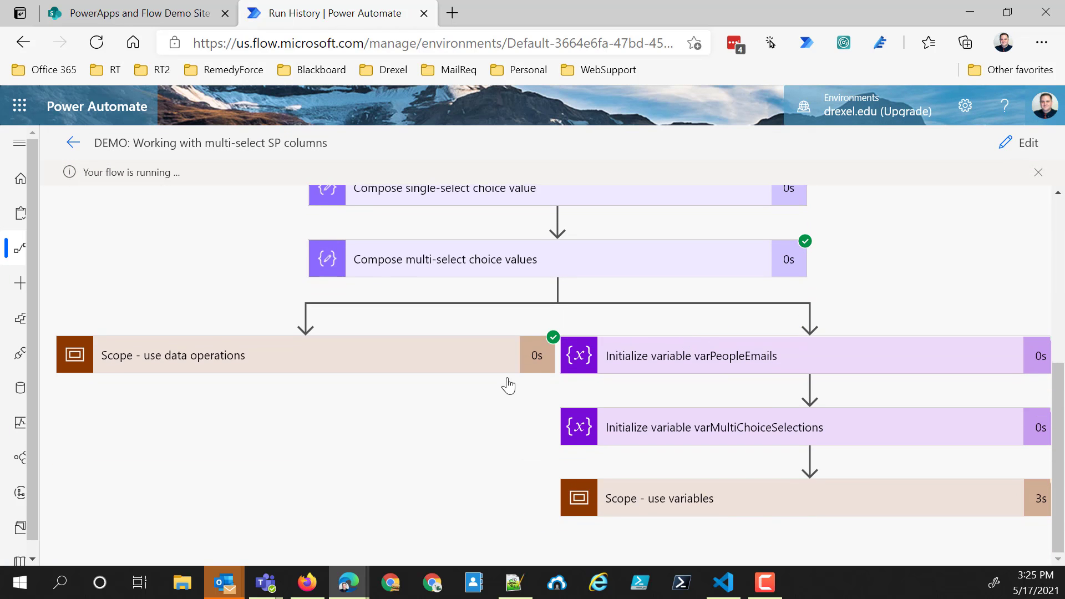
pyautogui.click(763, 498)
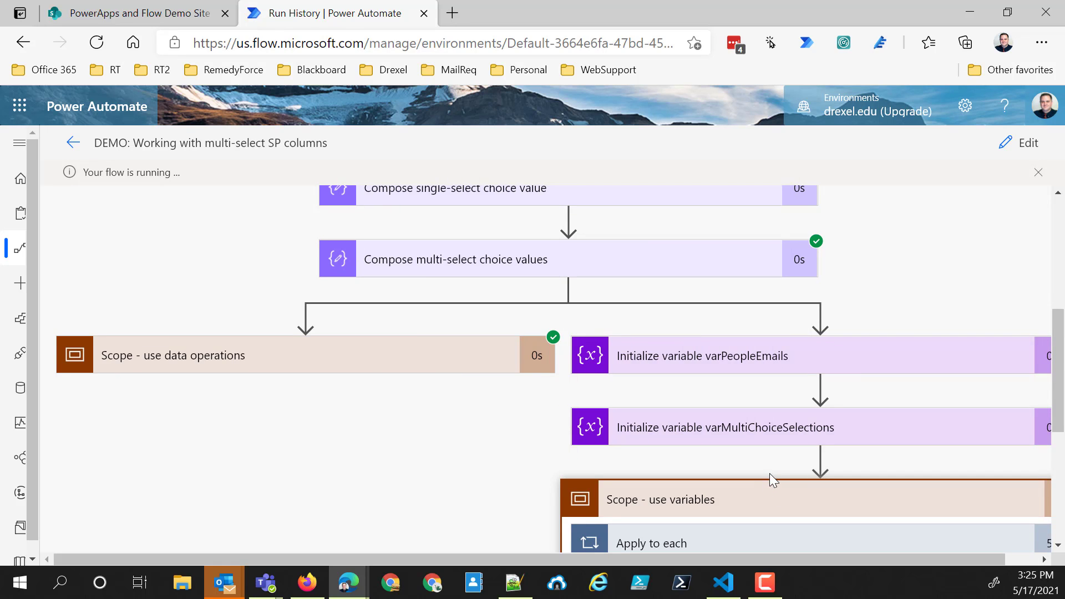
pyautogui.scroll(-3, 776, 474)
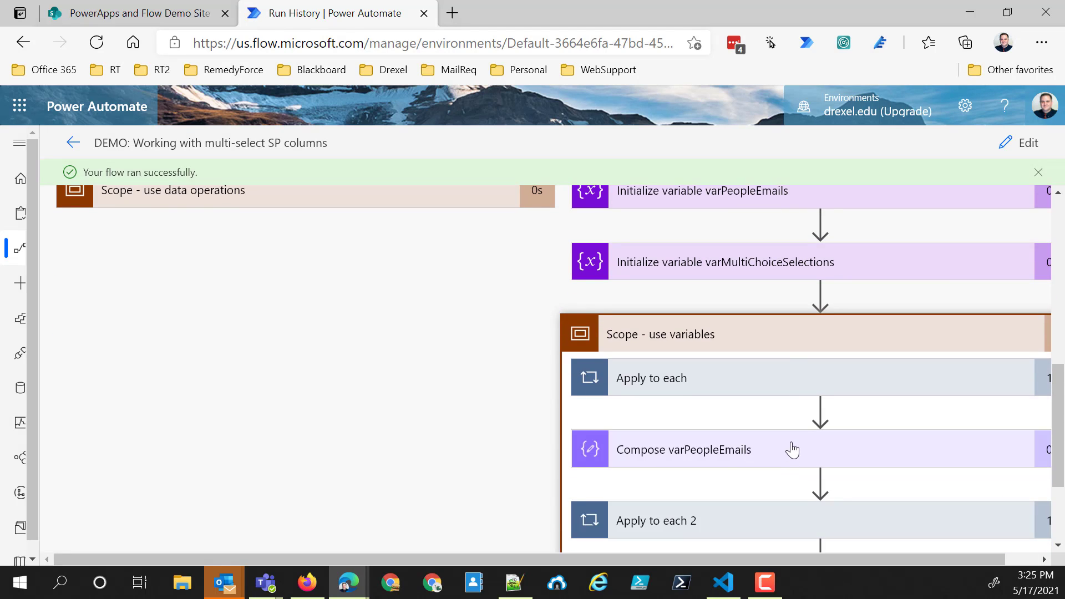
pyautogui.scroll(-3, 793, 447)
pyautogui.click(772, 298)
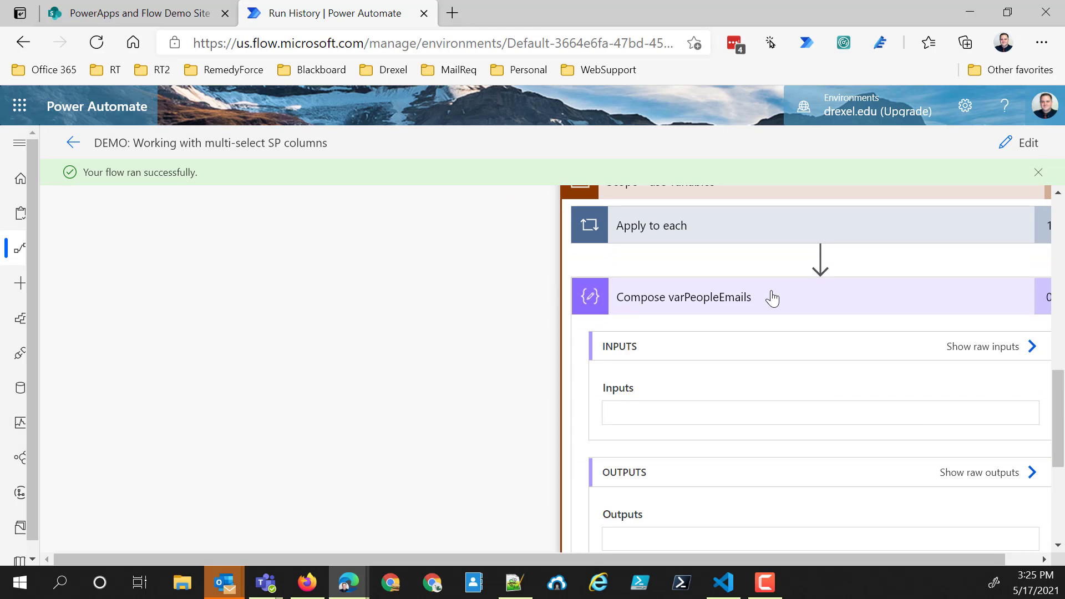
pyautogui.scroll(-2, 703, 384)
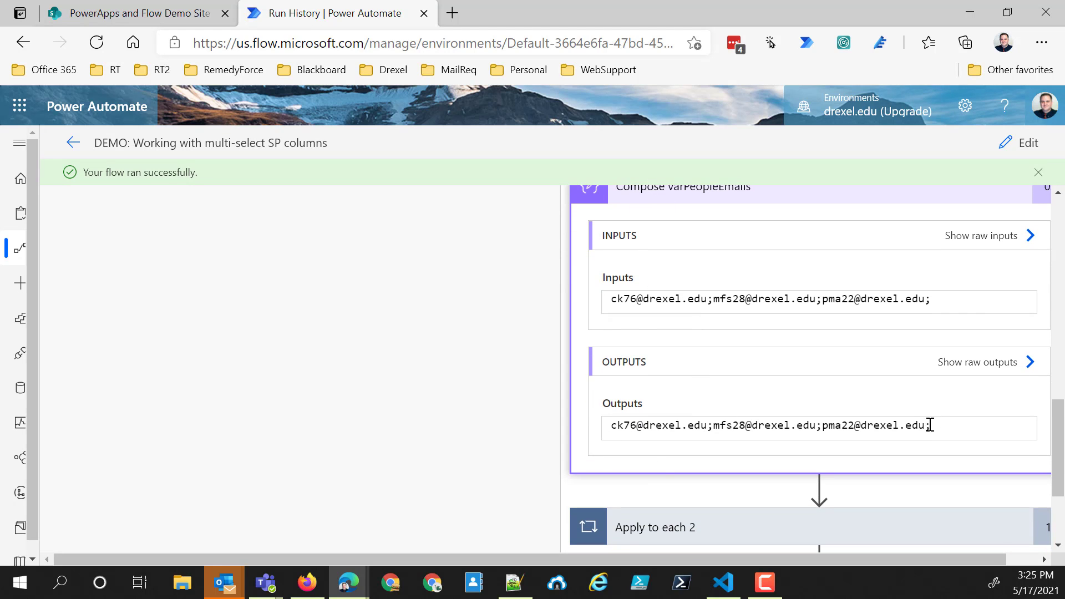
pyautogui.moveTo(930, 425); pyautogui.dragTo(924, 425)
# - Check the inputs and outputs of "Compose varMultiChoiceSelections", and return to the data operations scope
pyautogui.scroll(-3, 808, 404)
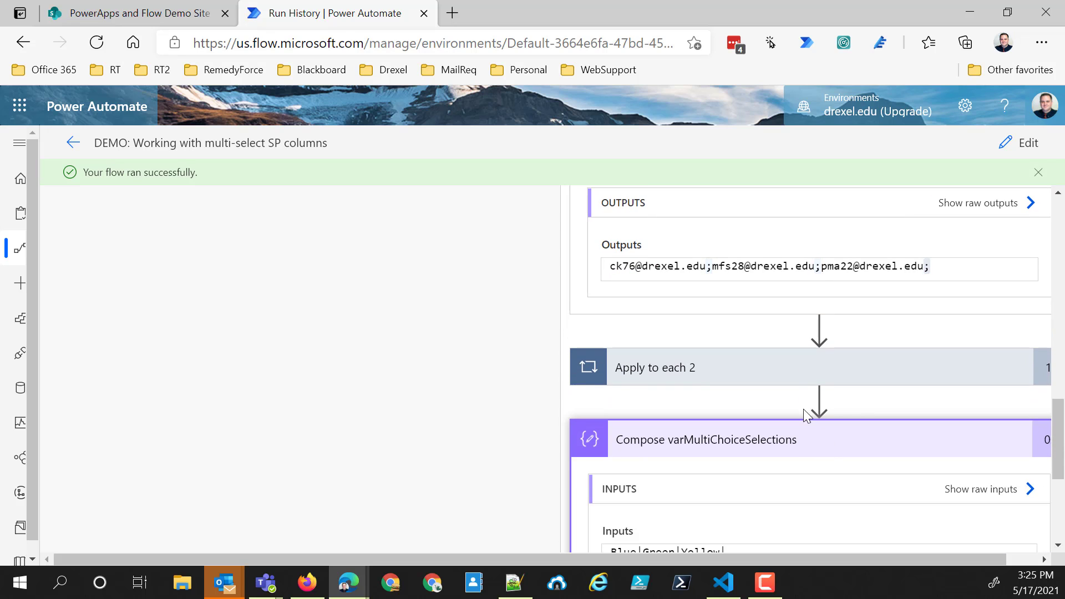
pyautogui.scroll(-4, 804, 408)
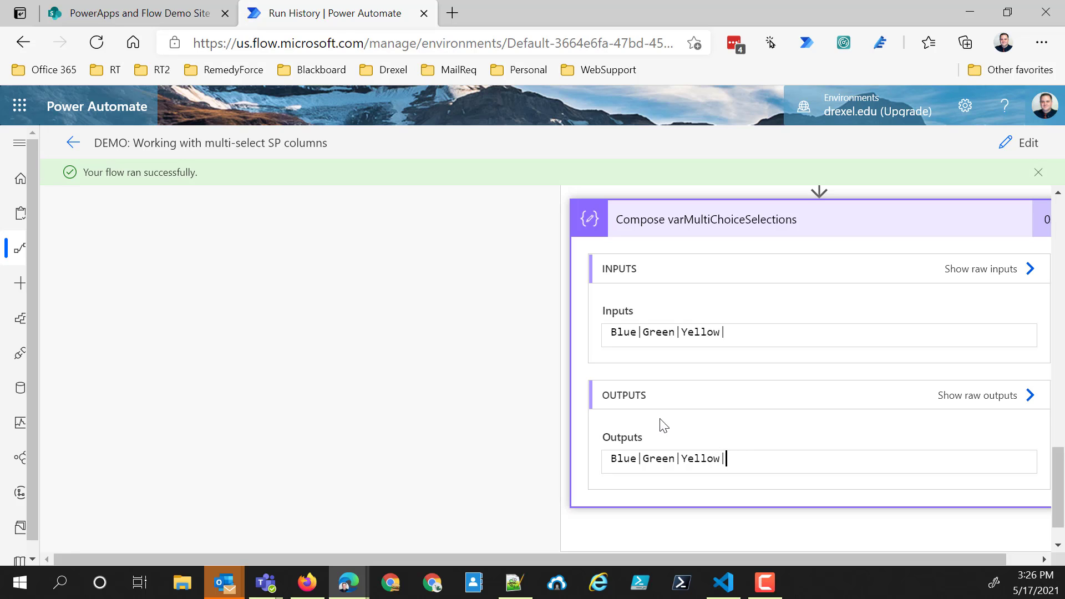
pyautogui.scroll(1, 734, 430)
pyautogui.scroll(-1, 738, 430)
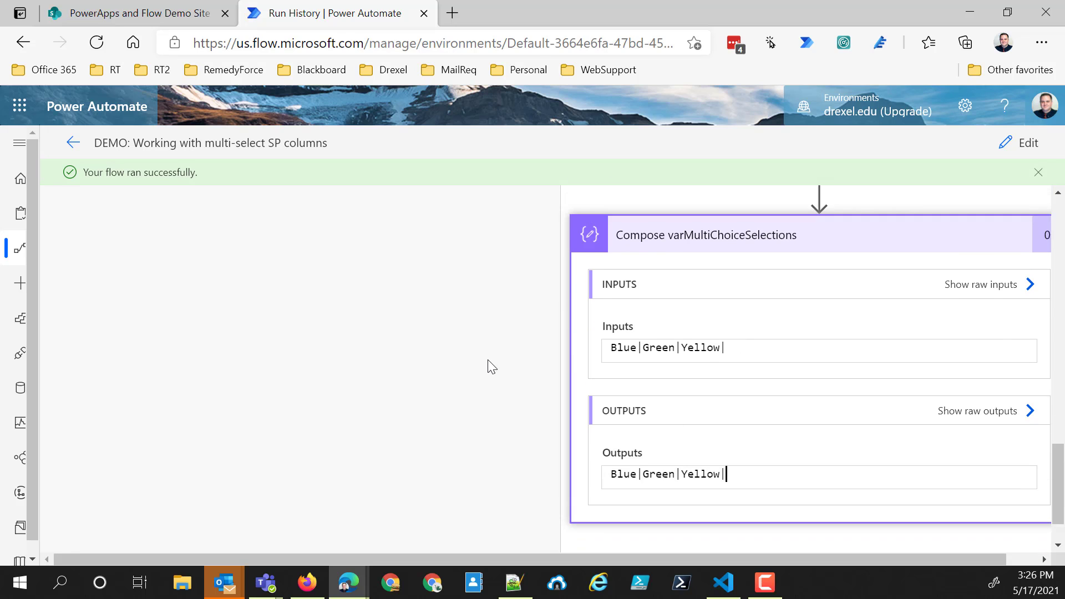
pyautogui.scroll(10, 235, 243)
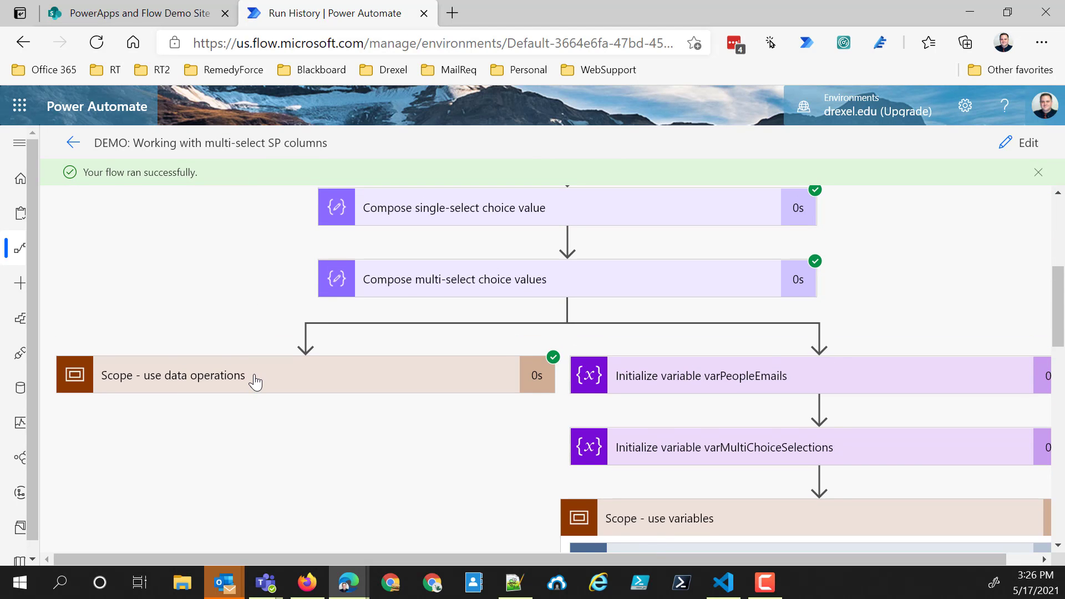
# - Expand "Scope - use data operations" and its "Compose multi-choice selections" action, and check the end of the output string
pyautogui.click(255, 376)
pyautogui.scroll(-5, 255, 373)
pyautogui.scroll(-1, 273, 370)
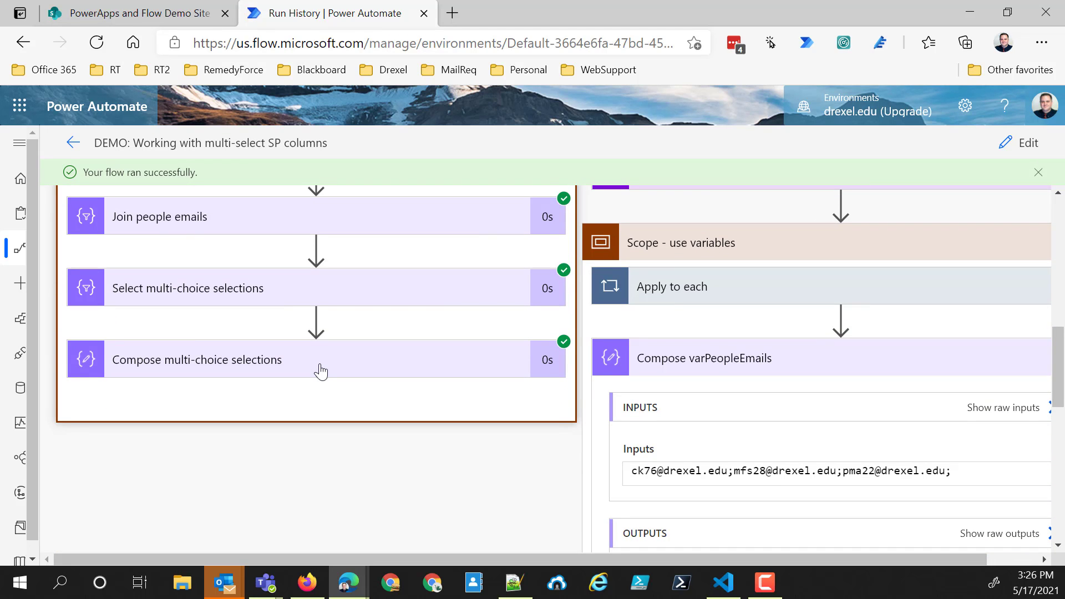
pyautogui.click(321, 372)
pyautogui.scroll(-4, 300, 371)
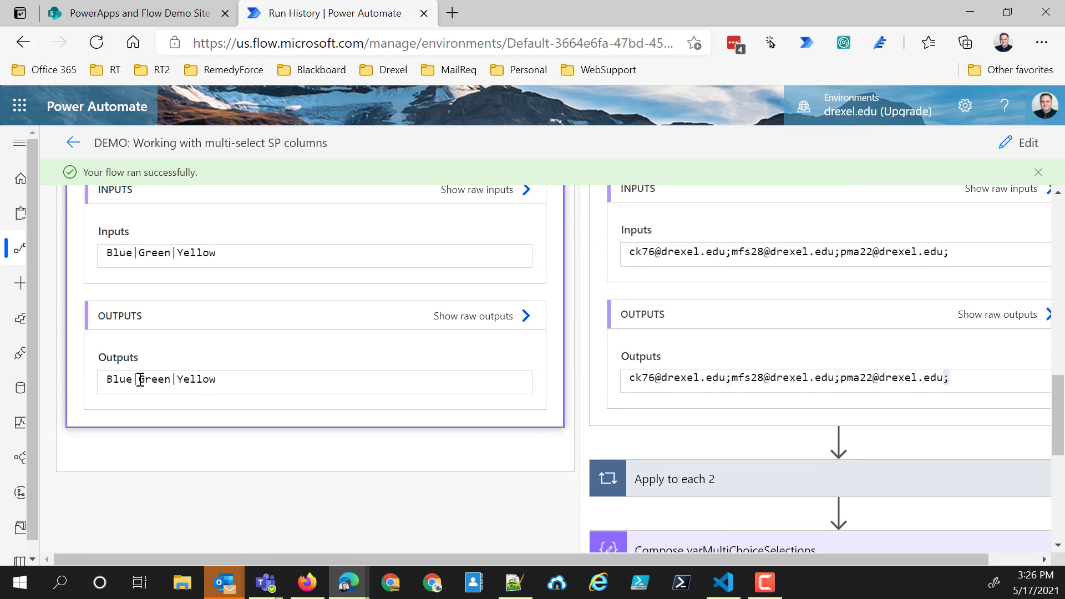
pyautogui.click(223, 378)
pyautogui.doubleClick(230, 375)
# - Review the run's actions from the "For a selected item" trigger down to the "Compose multi-choice selections" output in the data operations scope
pyautogui.scroll(20, 352, 323)
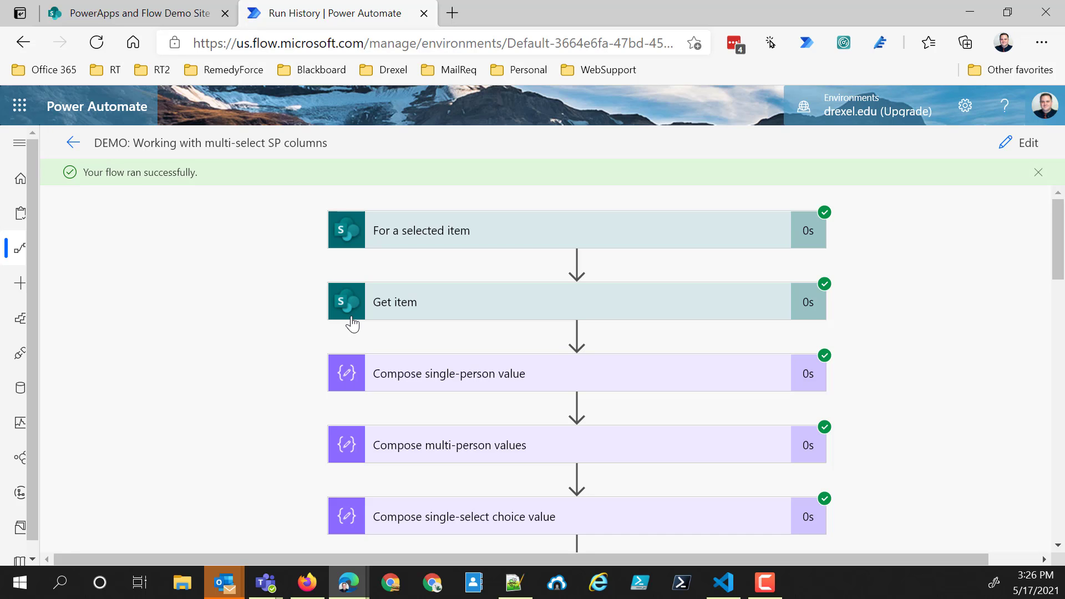
pyautogui.scroll(-5, 350, 321)
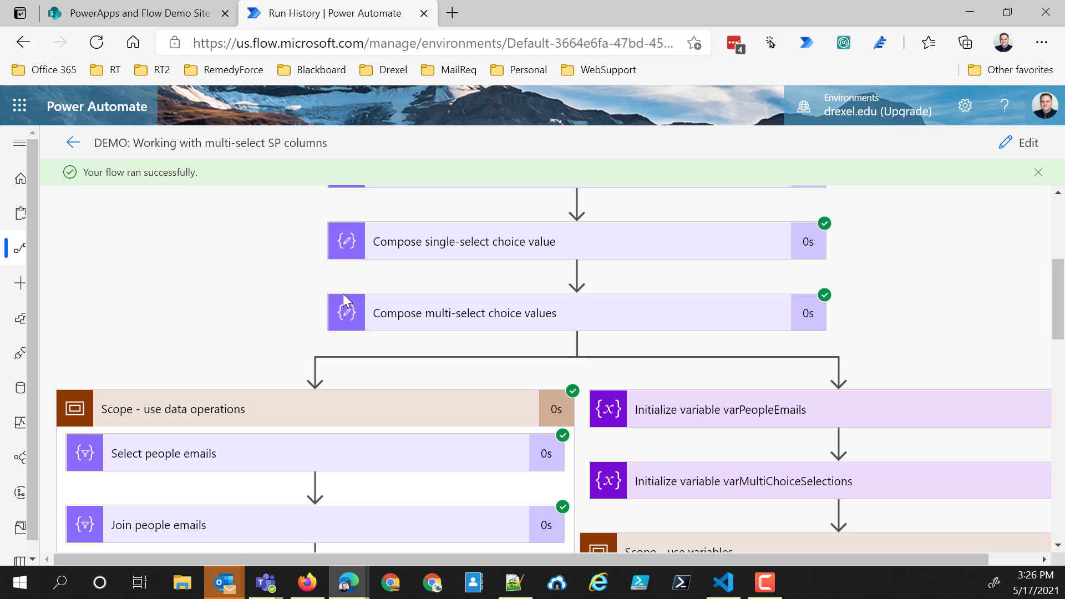
pyautogui.scroll(-3, 343, 300)
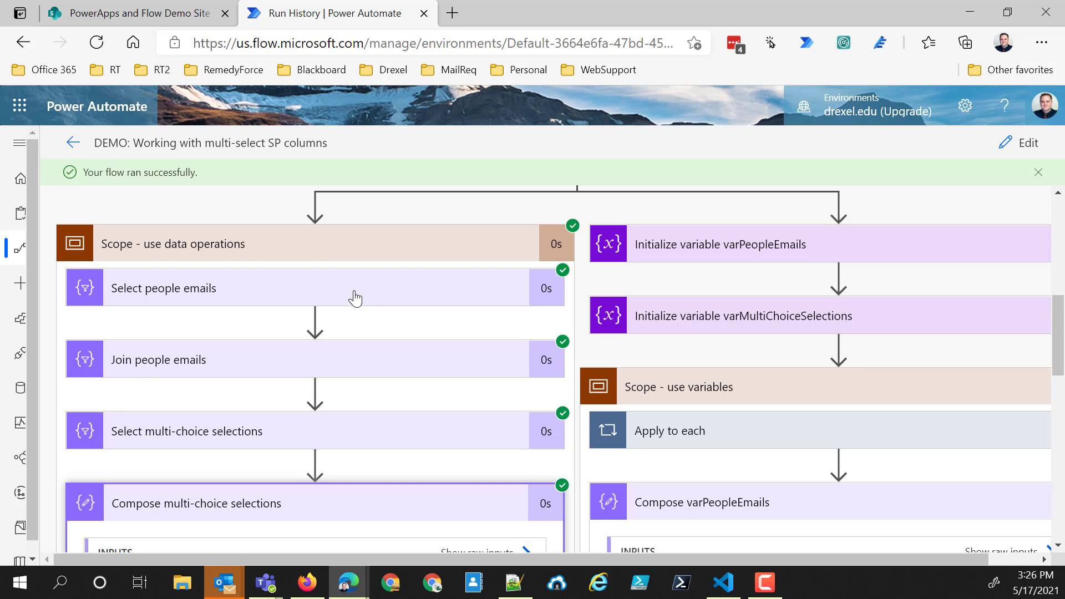
pyautogui.scroll(-2, 359, 293)
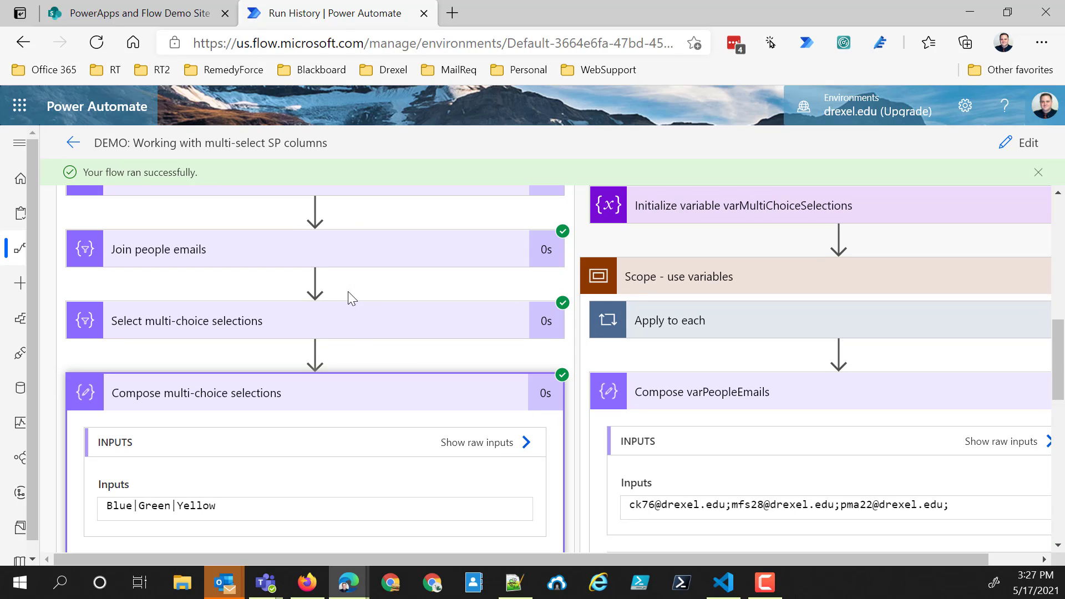
pyautogui.scroll(-2, 344, 290)
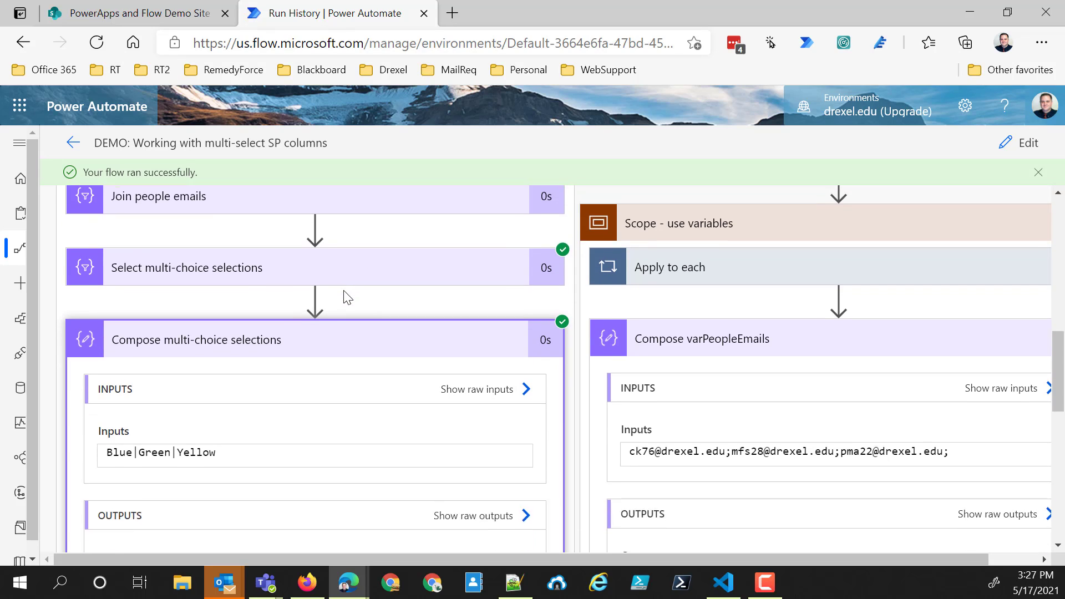
pyautogui.click(217, 522)
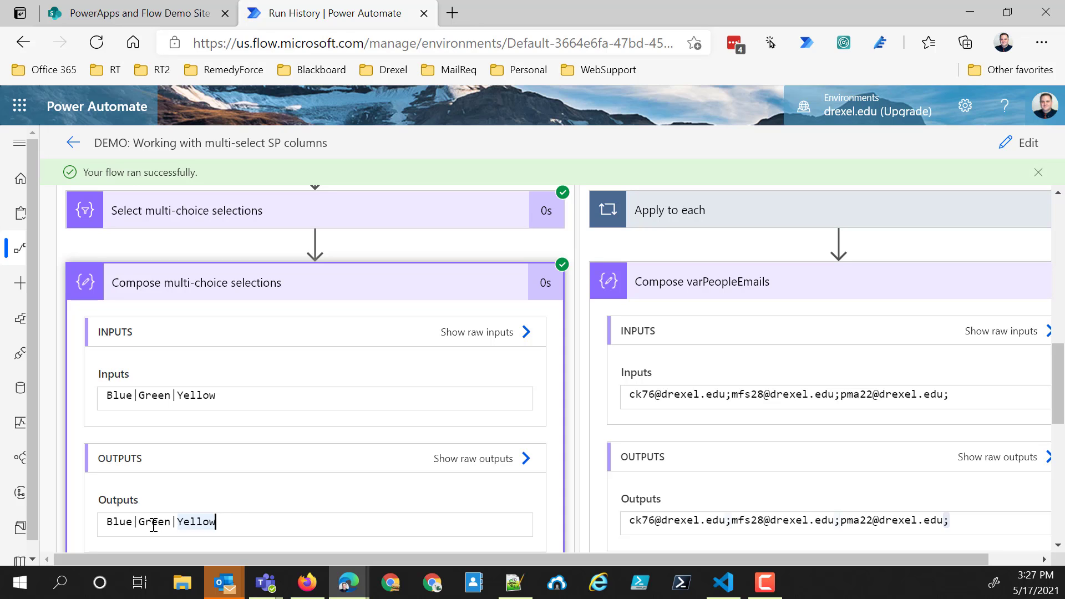
# - Collapse "Compose multi-choice selections" and both scopes, and compare the run durations of the data operations and variables approaches
pyautogui.click(315, 291)
pyautogui.scroll(3, 694, 321)
pyautogui.scroll(1, 698, 344)
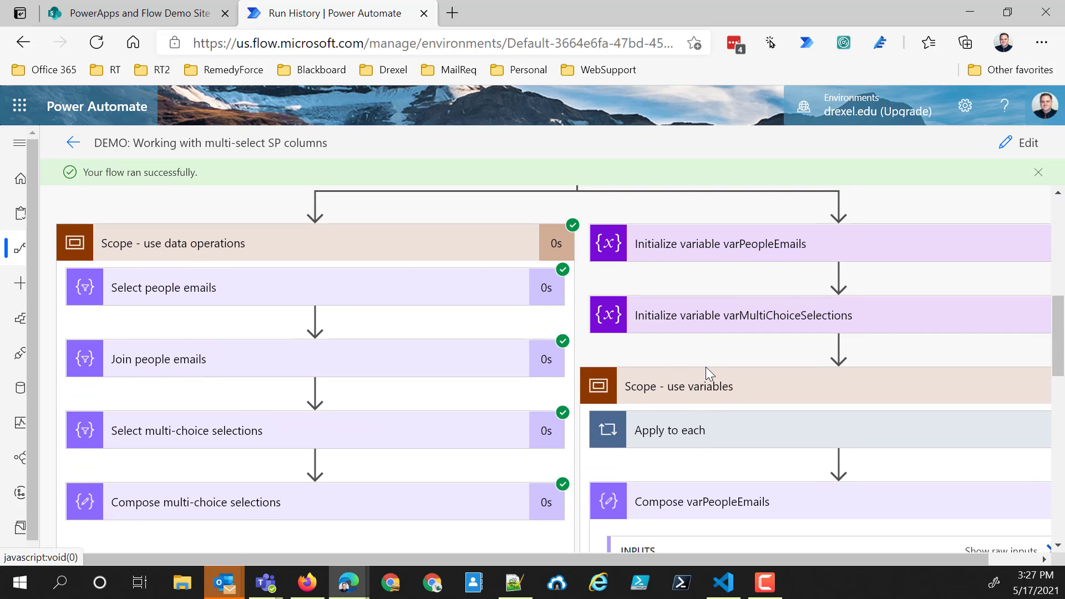
pyautogui.click(721, 396)
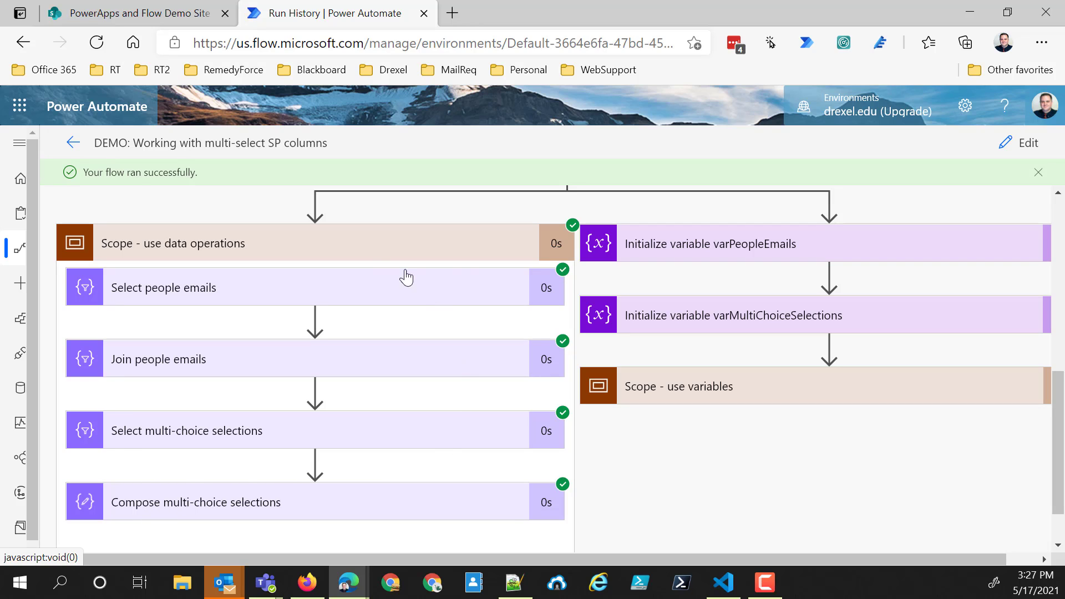
pyautogui.click(364, 240)
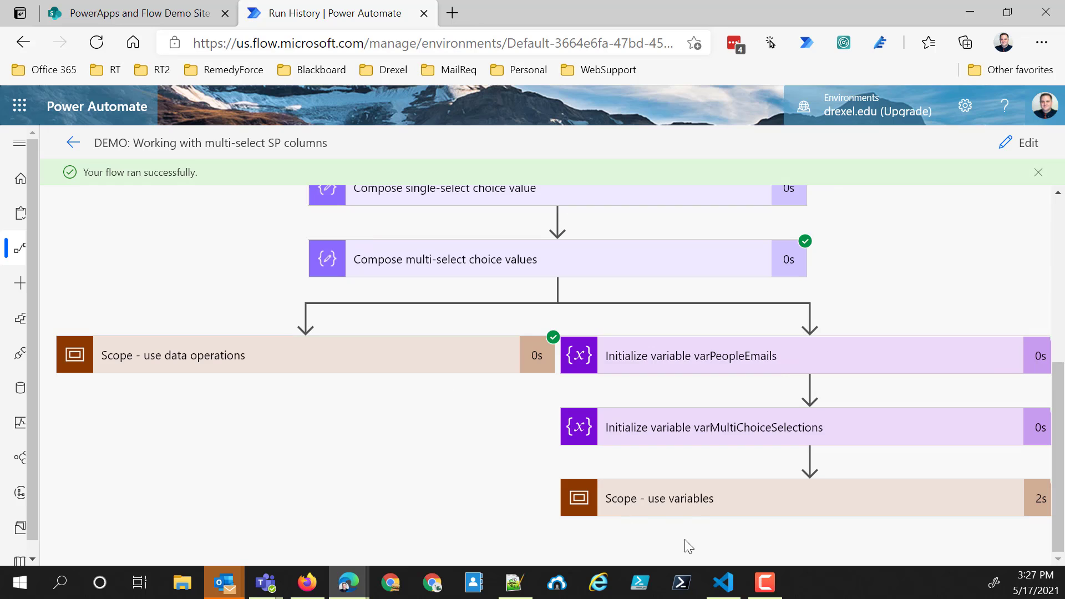